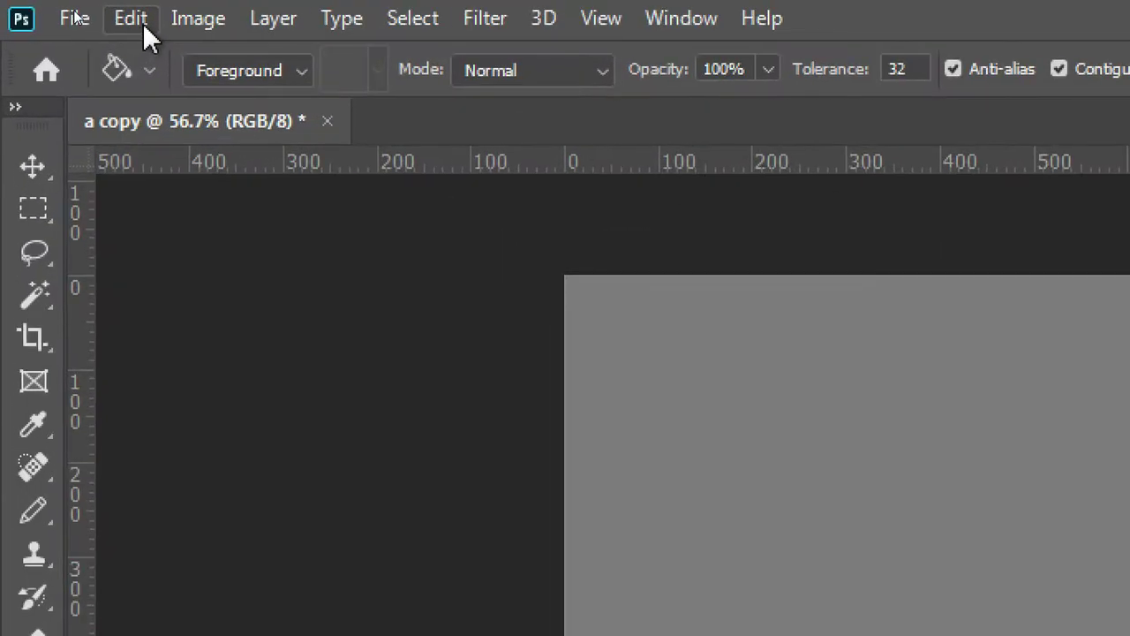
Step: Open General preferences, keep the Color Picker at Adobe, and review the HUD Color Picker options
left_click(74, 9)
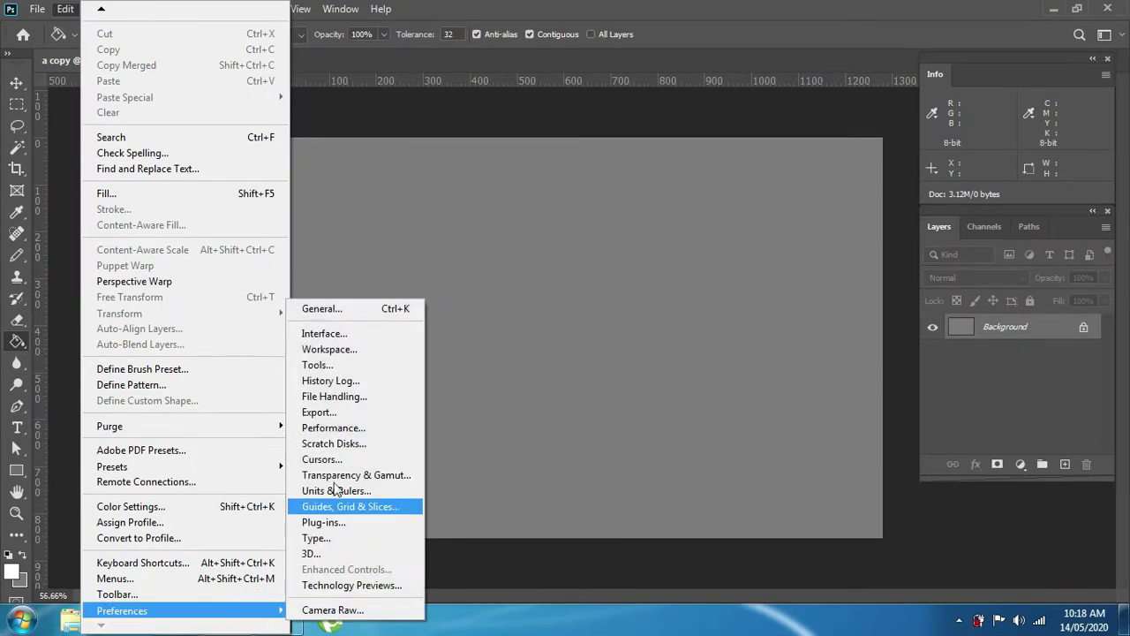
mouse_move(115, 310)
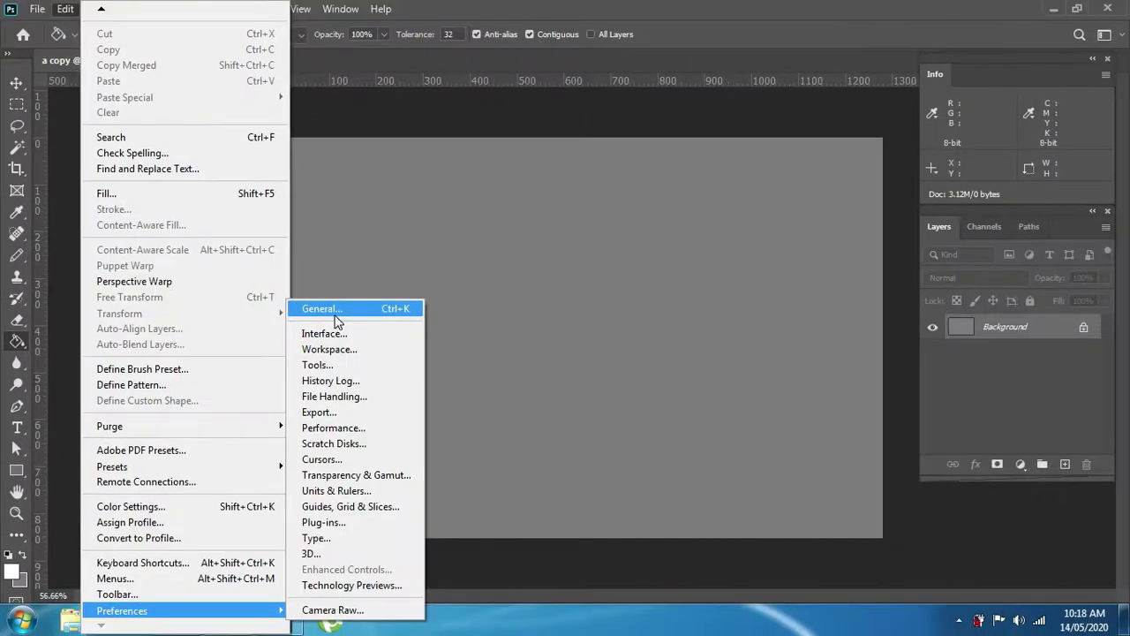
left_click(336, 310)
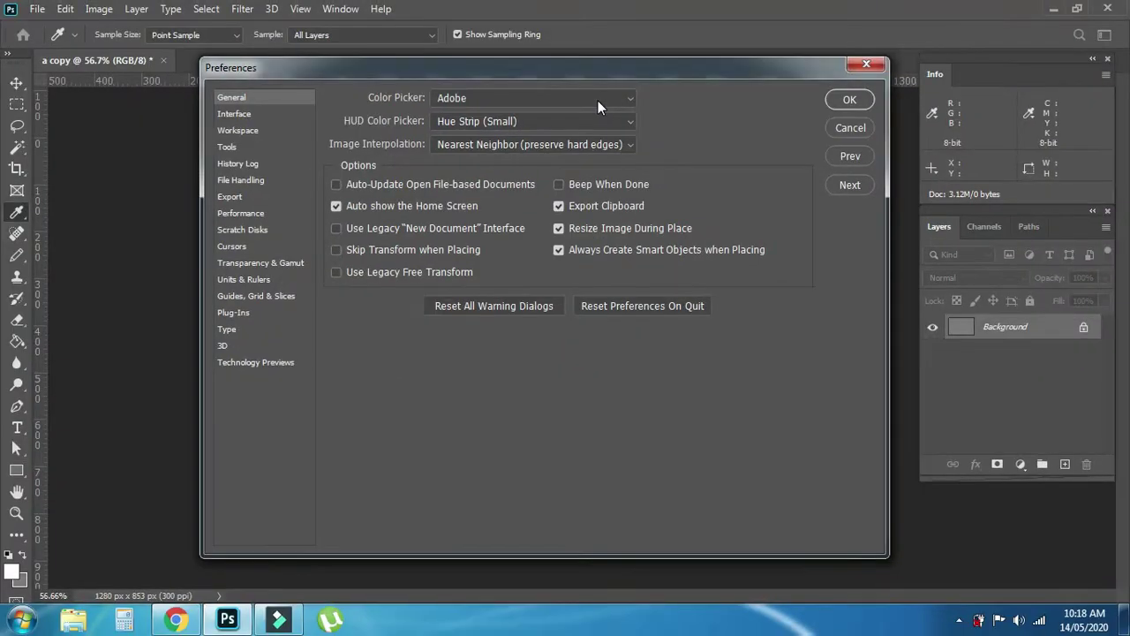
left_click(598, 105)
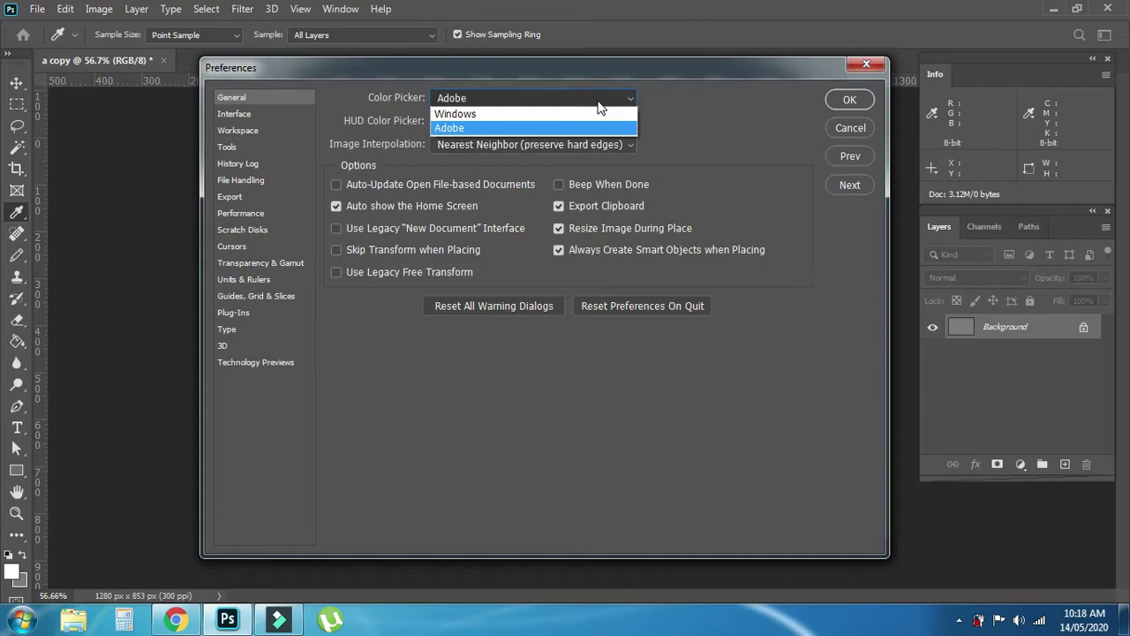
left_click(598, 105)
left_click(597, 104)
left_click(598, 104)
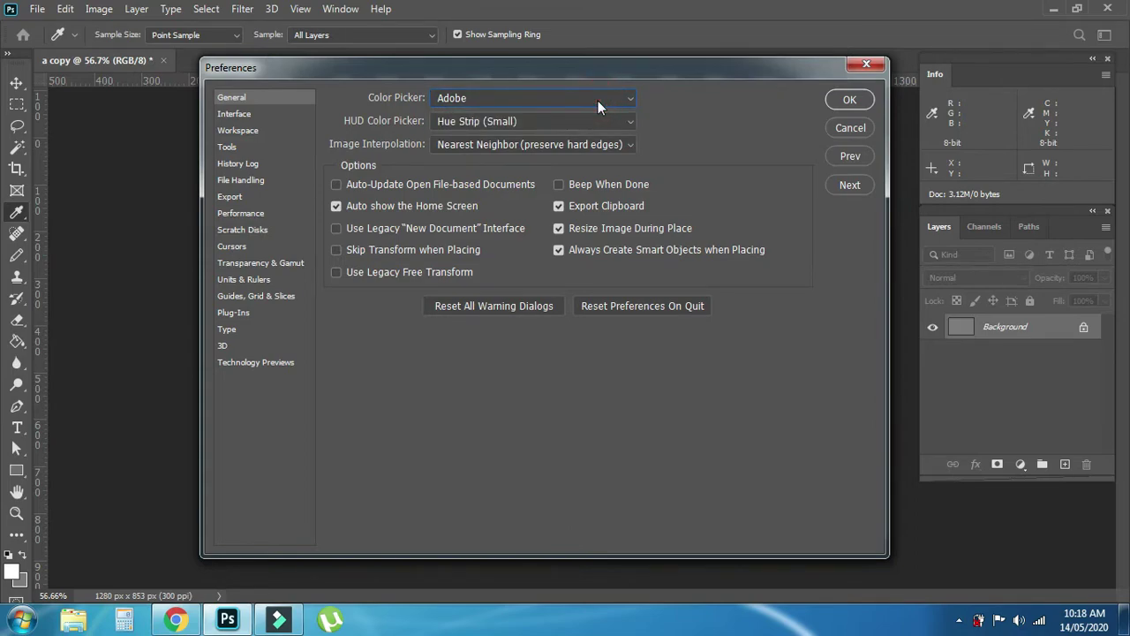
left_click(488, 125)
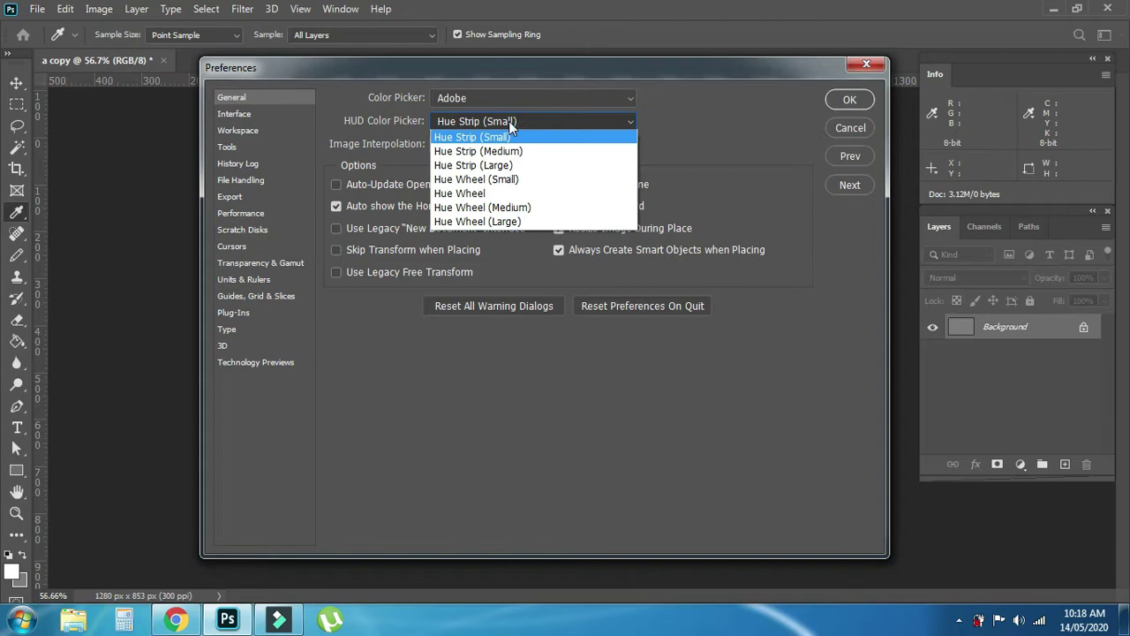
left_click(509, 128)
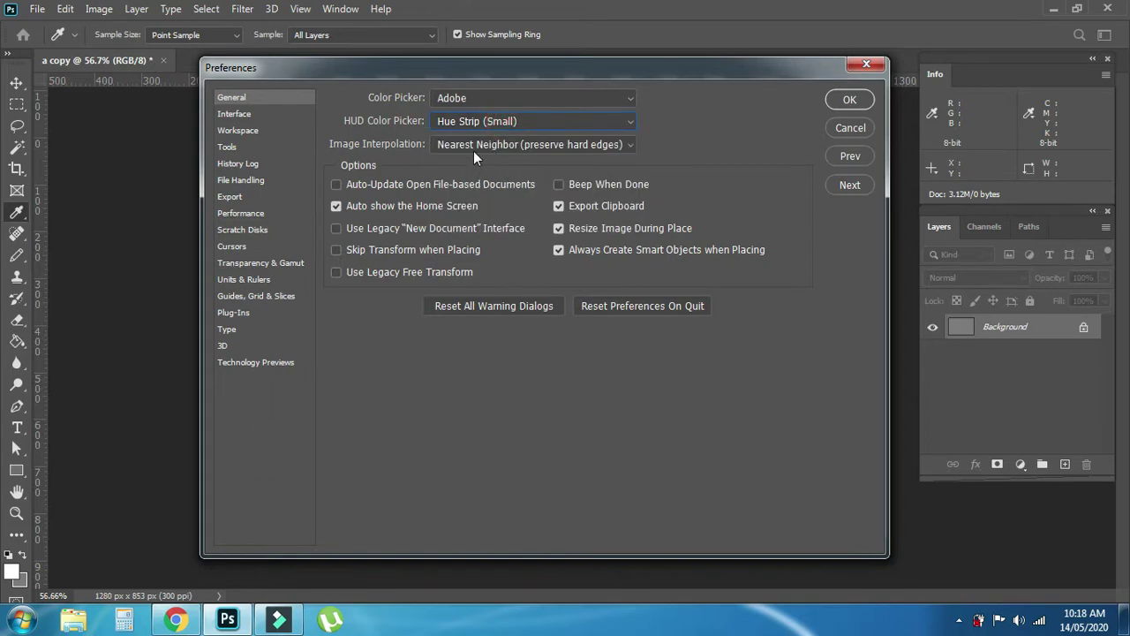
left_click(474, 143)
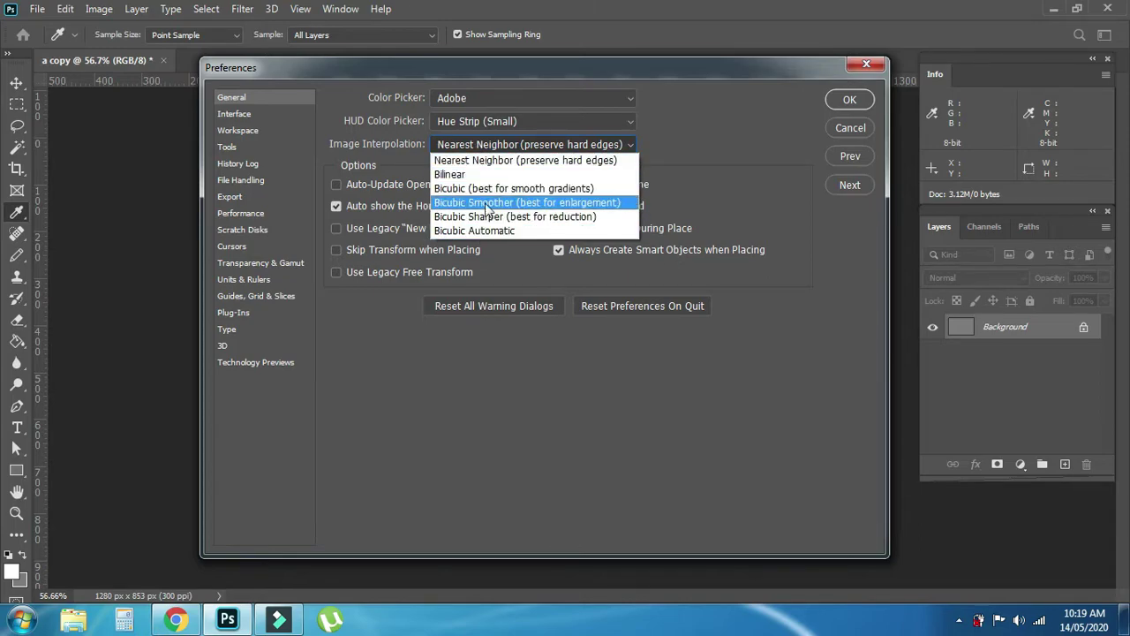
left_click(508, 146)
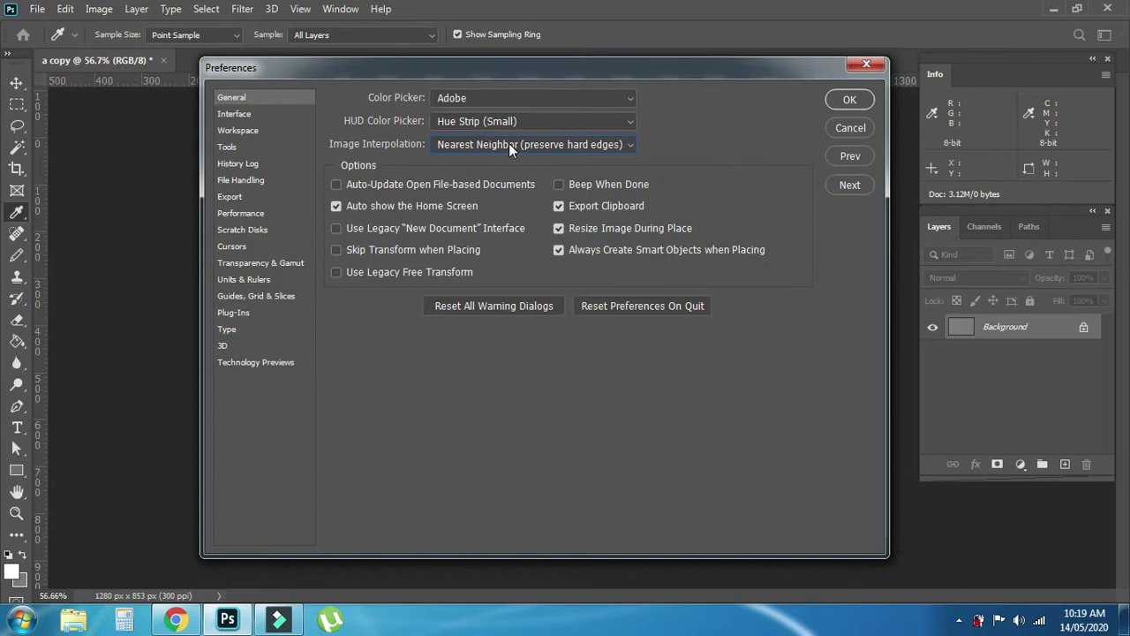
left_click(508, 144)
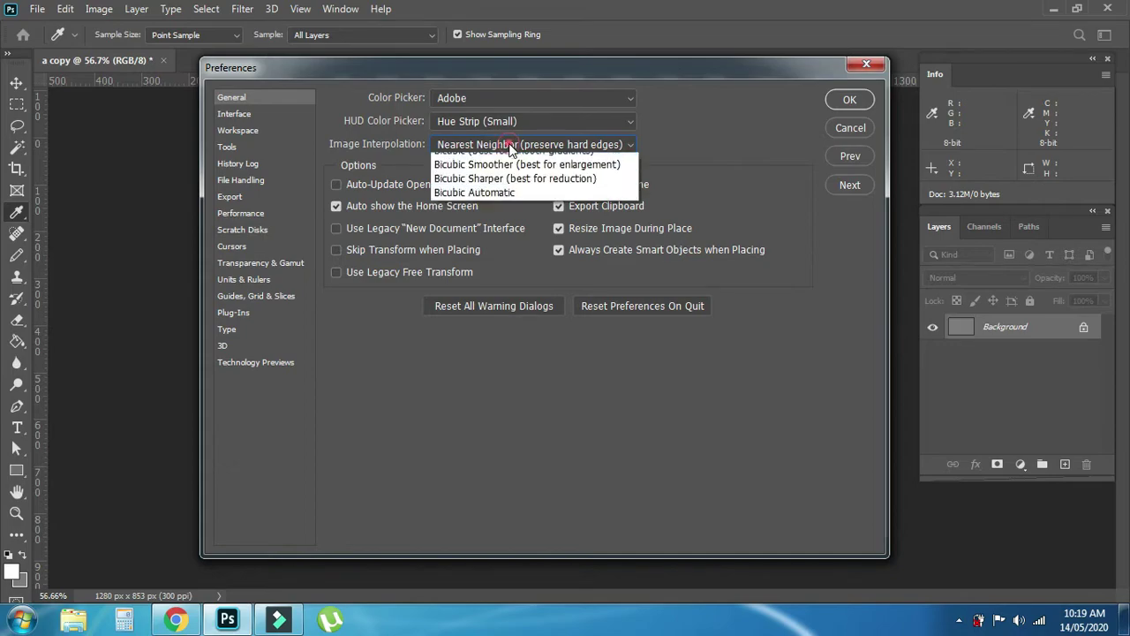
left_click(508, 144)
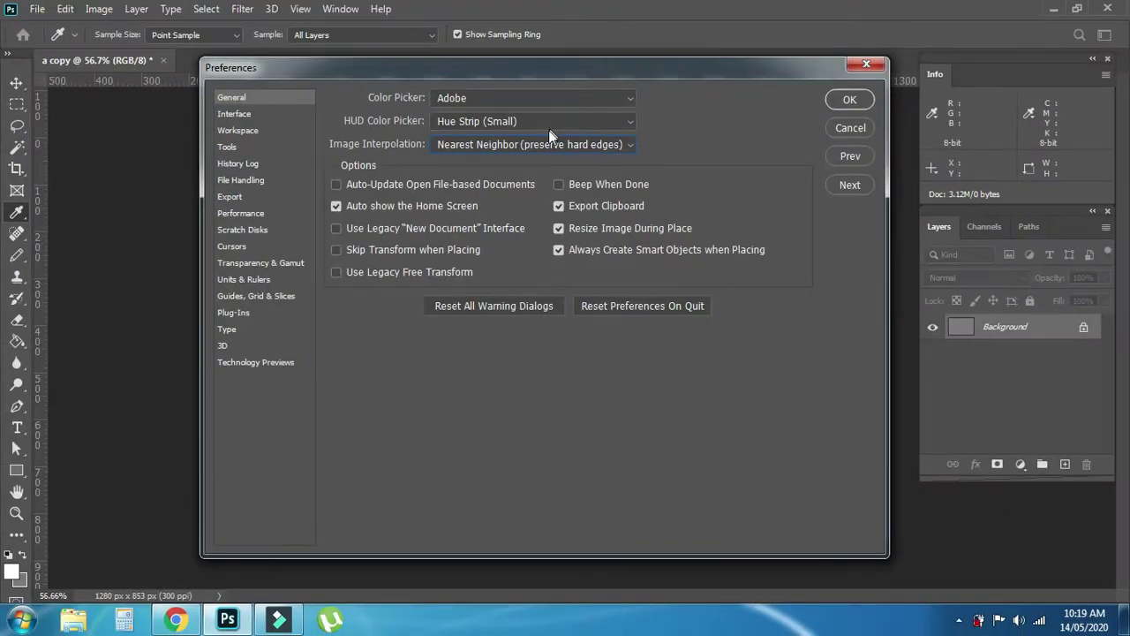
left_click(544, 145)
left_click(545, 148)
Step: Preview the light grey and dark Interface colour themes, settle on the second dark theme, then advance to Workspace
left_click(864, 185)
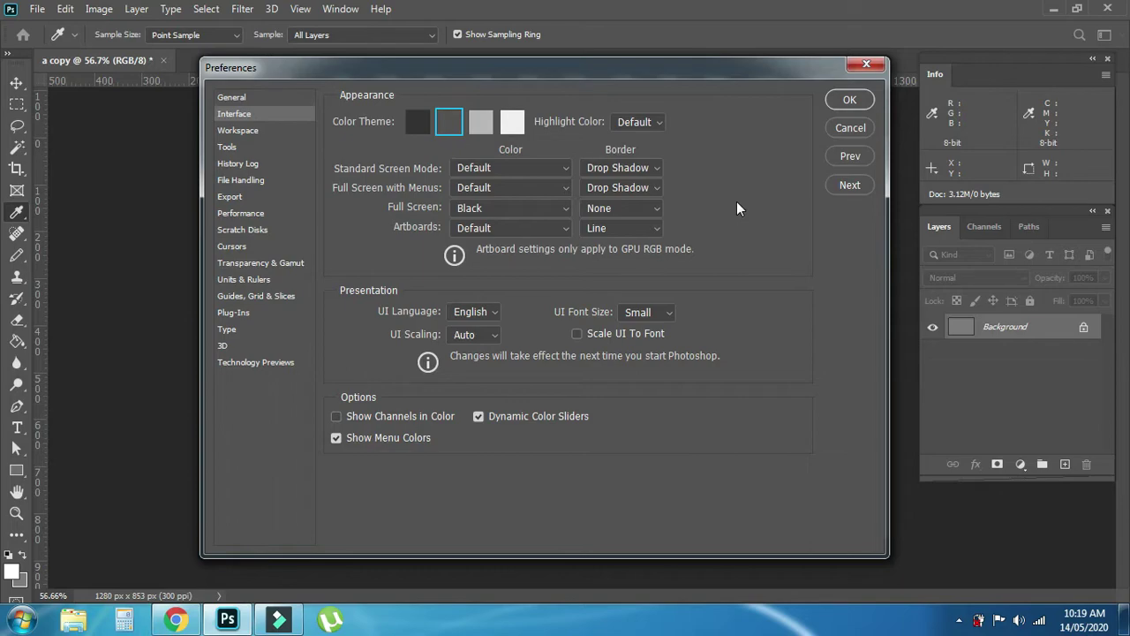
left_click(485, 128)
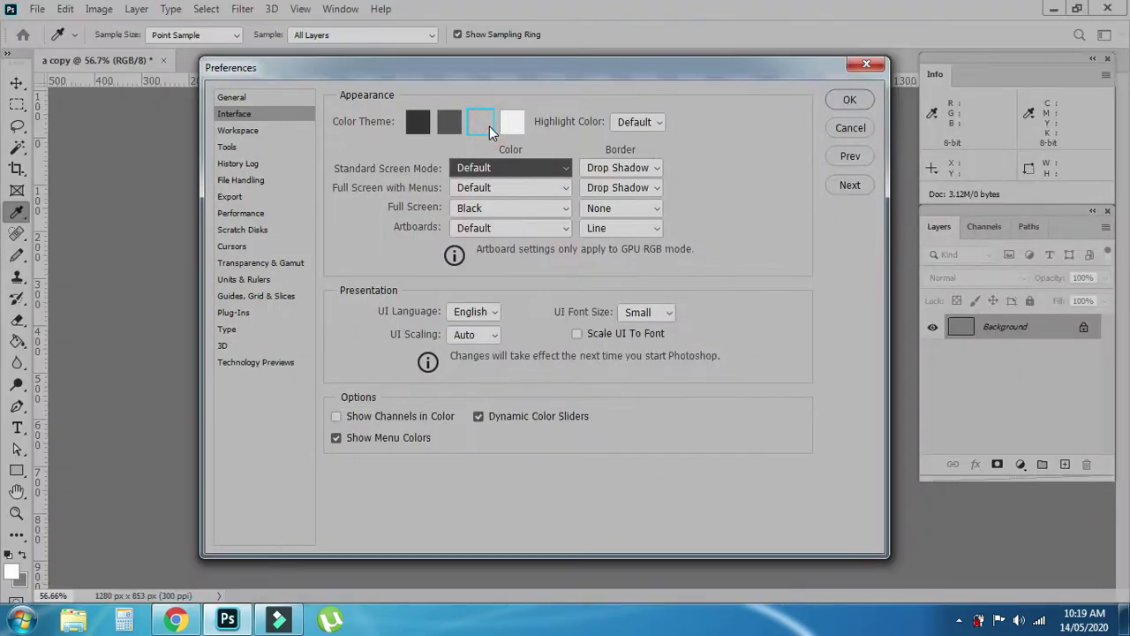
left_click(521, 129)
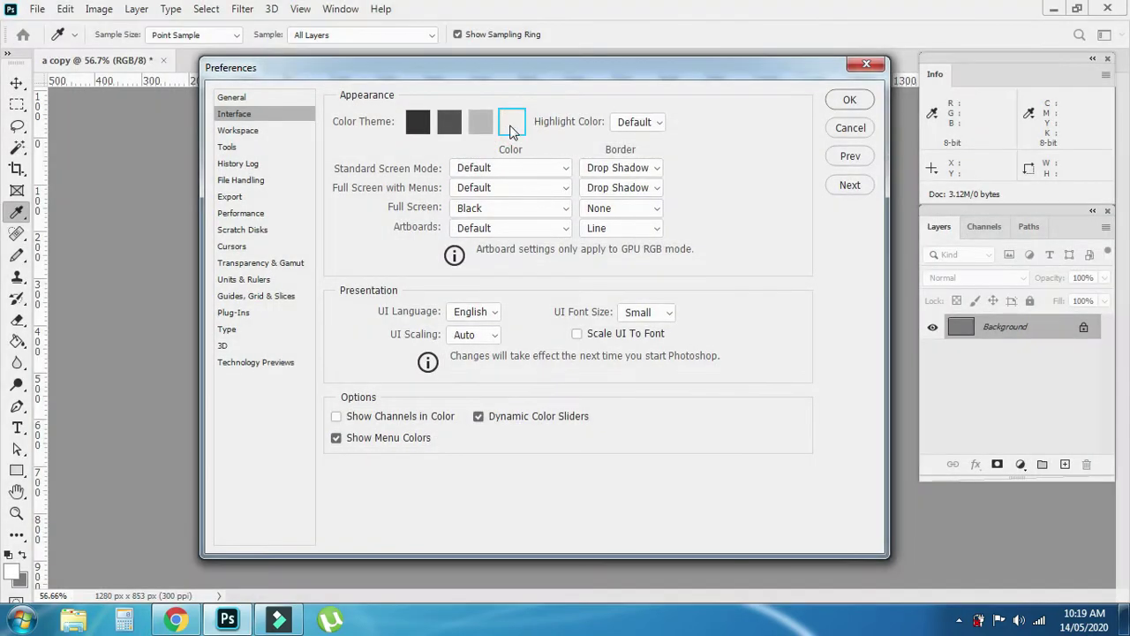
left_click(448, 123)
left_click(427, 125)
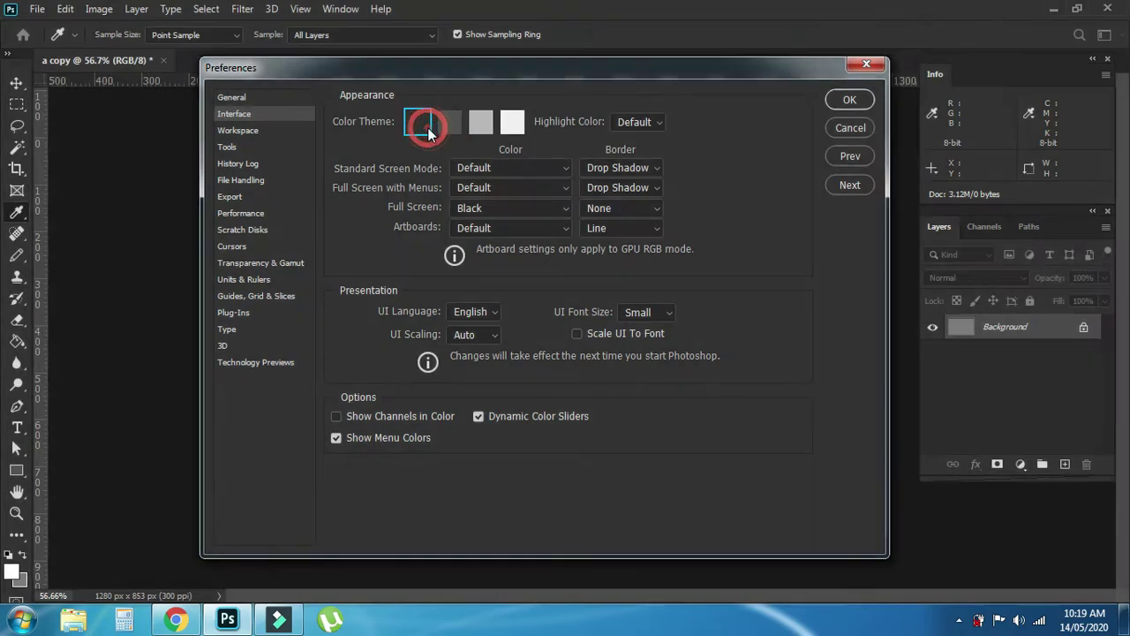
left_click(447, 124)
left_click(482, 126)
left_click(428, 124)
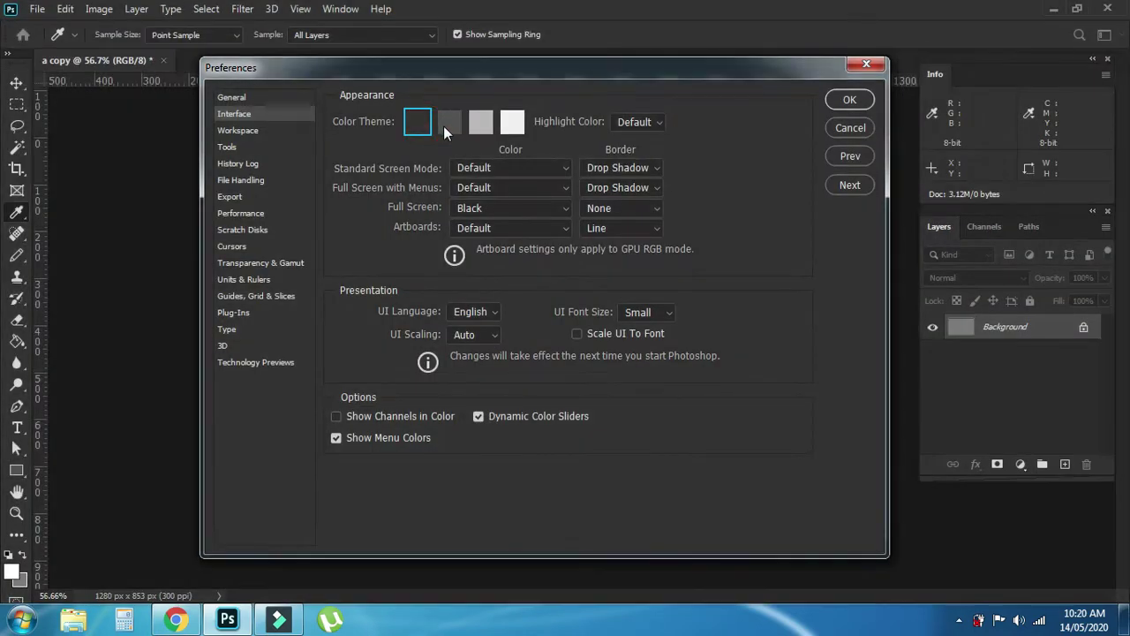
left_click(445, 125)
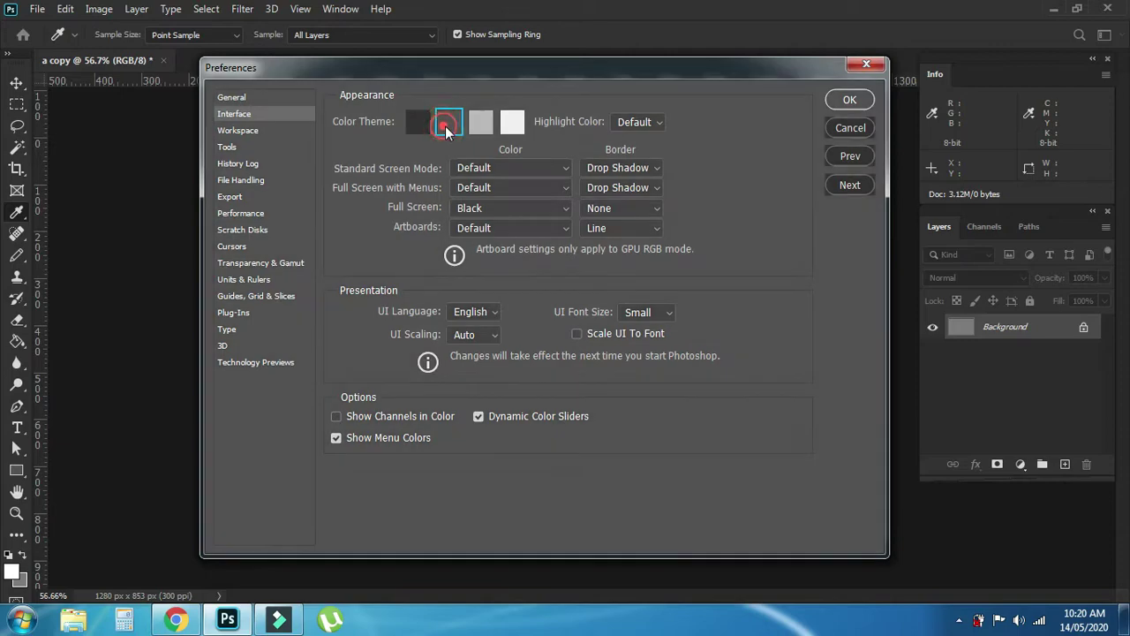
left_click(418, 125)
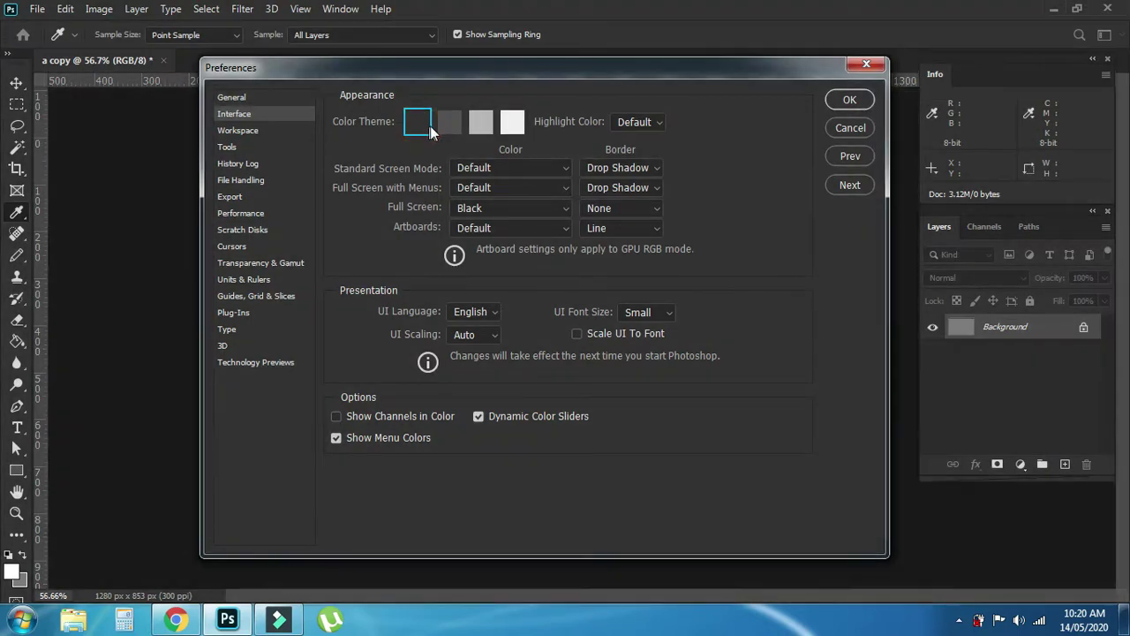
left_click(443, 123)
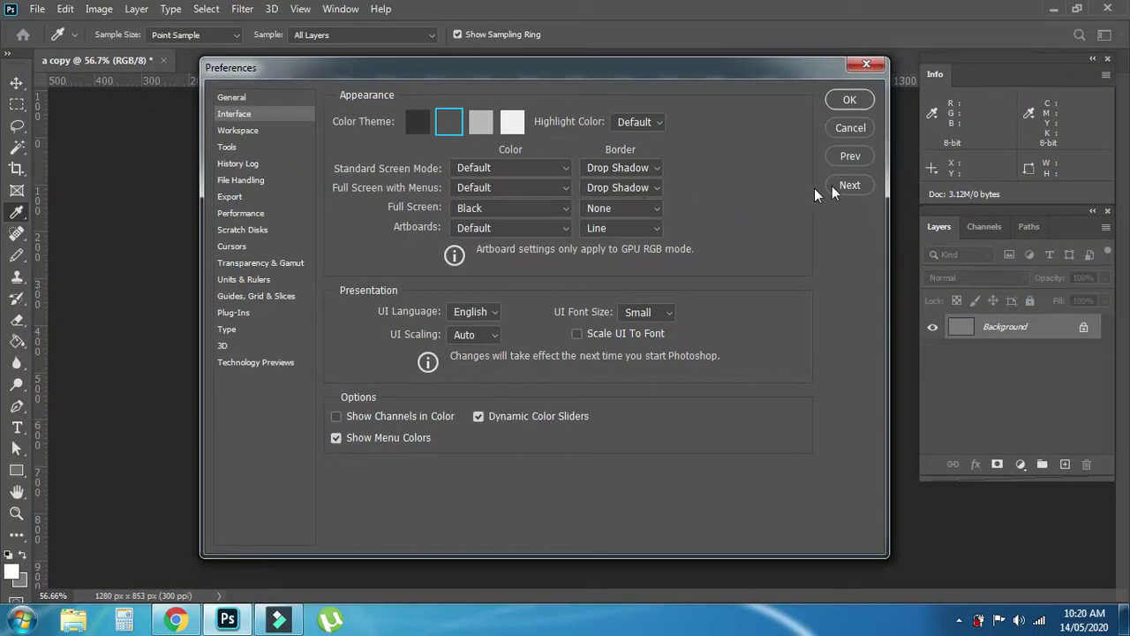
left_click(857, 183)
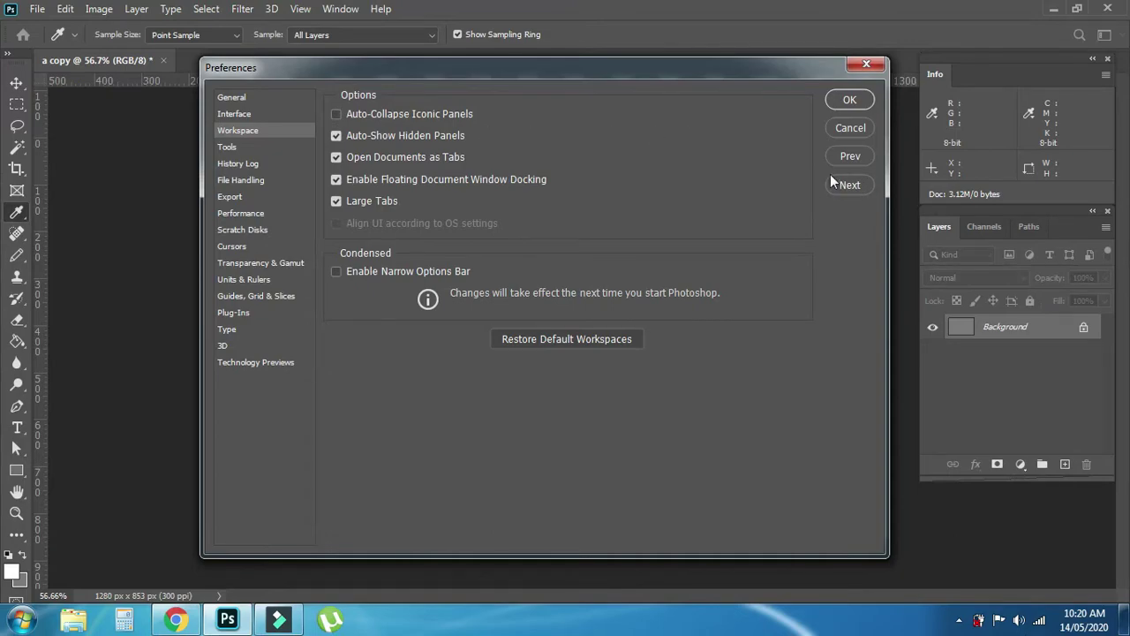
Step: Advance from Workspace to the Tools preferences page
left_click(851, 185)
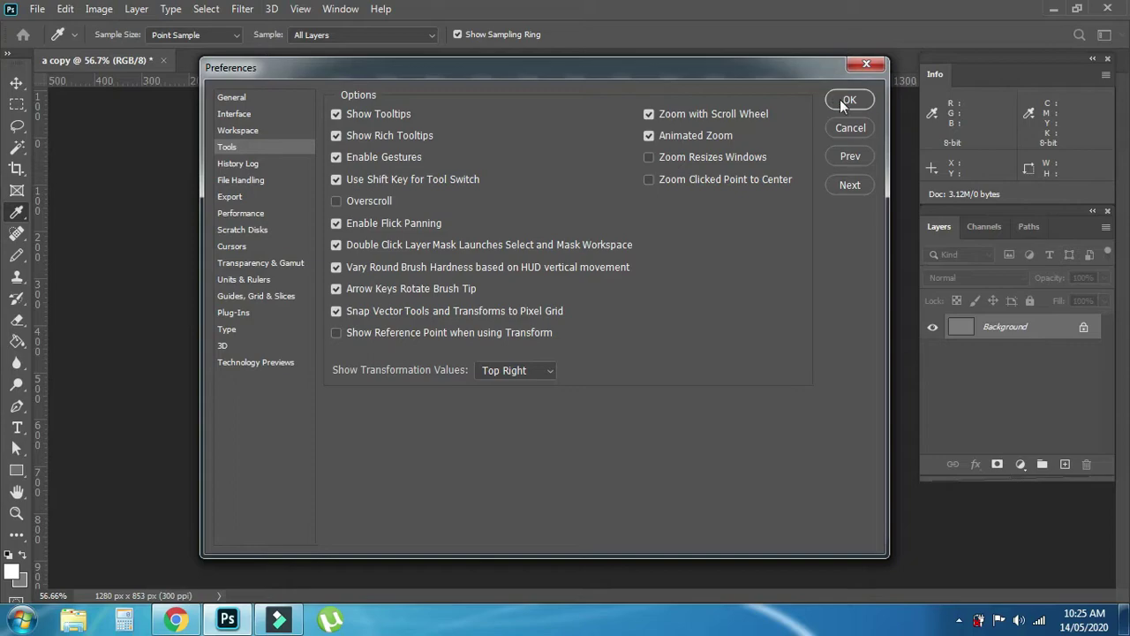
Step: Close Preferences and zoom in on the canvas with the Zoom tool
left_click(847, 100)
key("g")
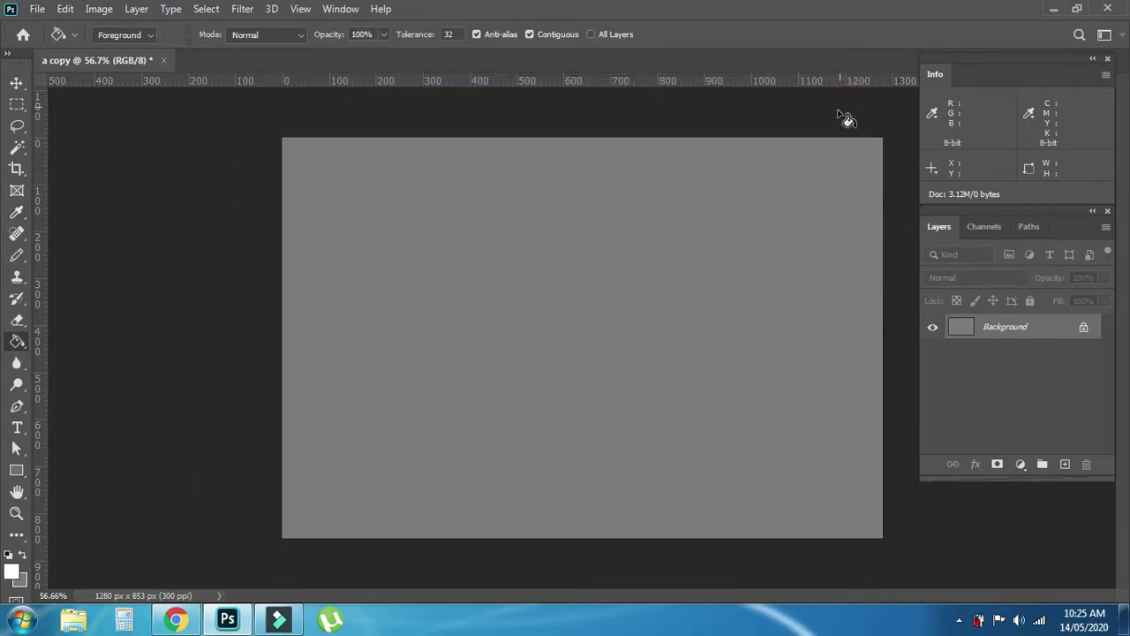
key("z")
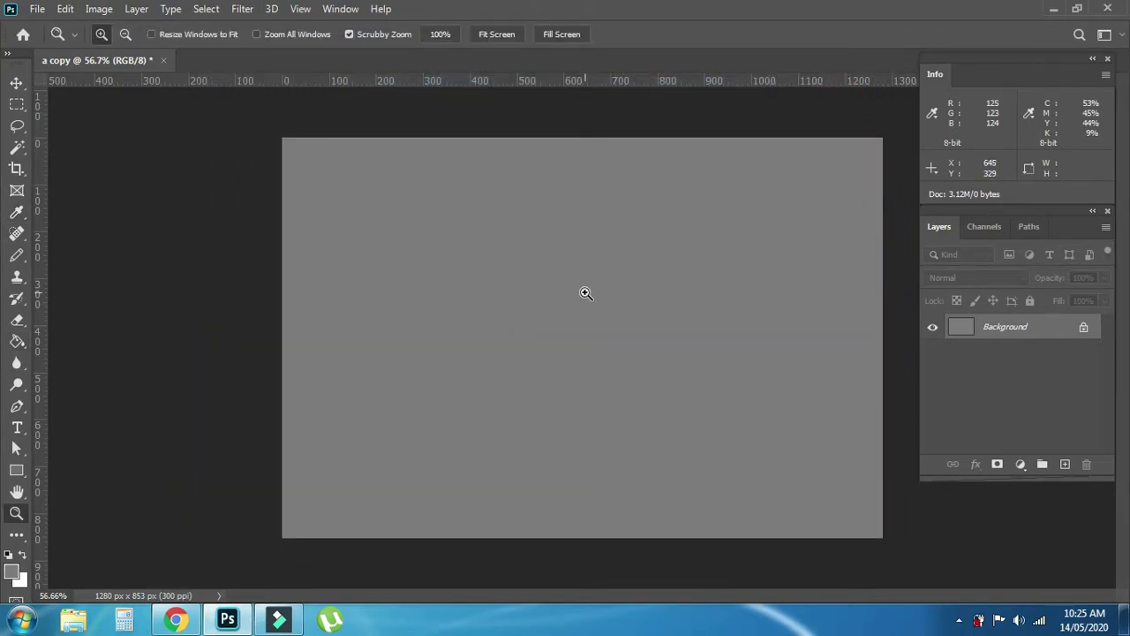
left_click_drag(583, 293, 608, 290)
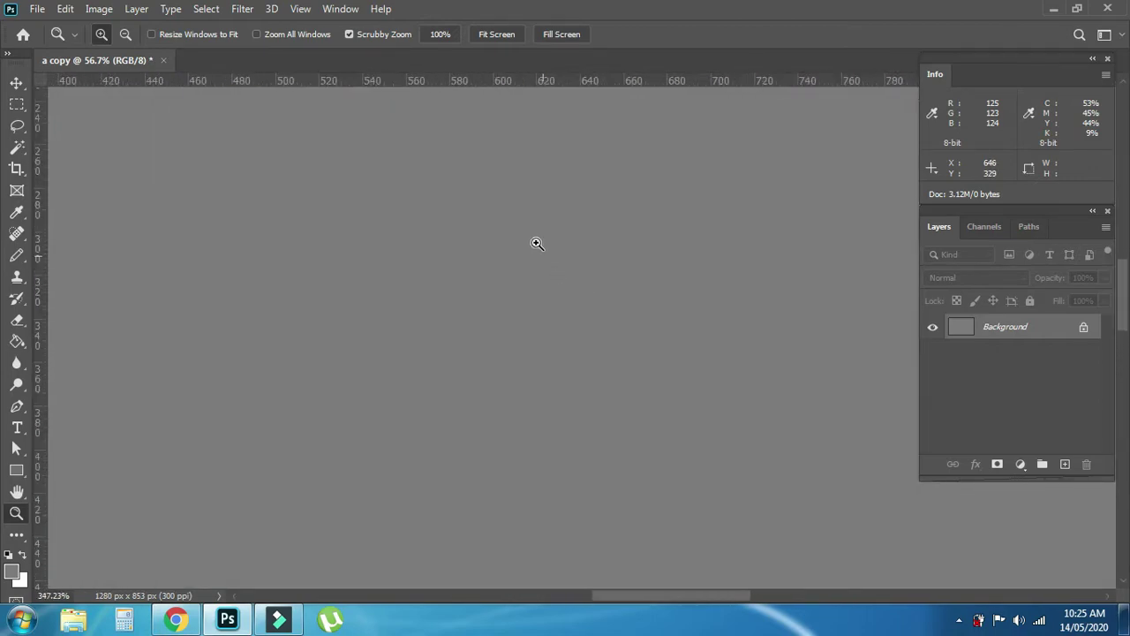
left_click(607, 287)
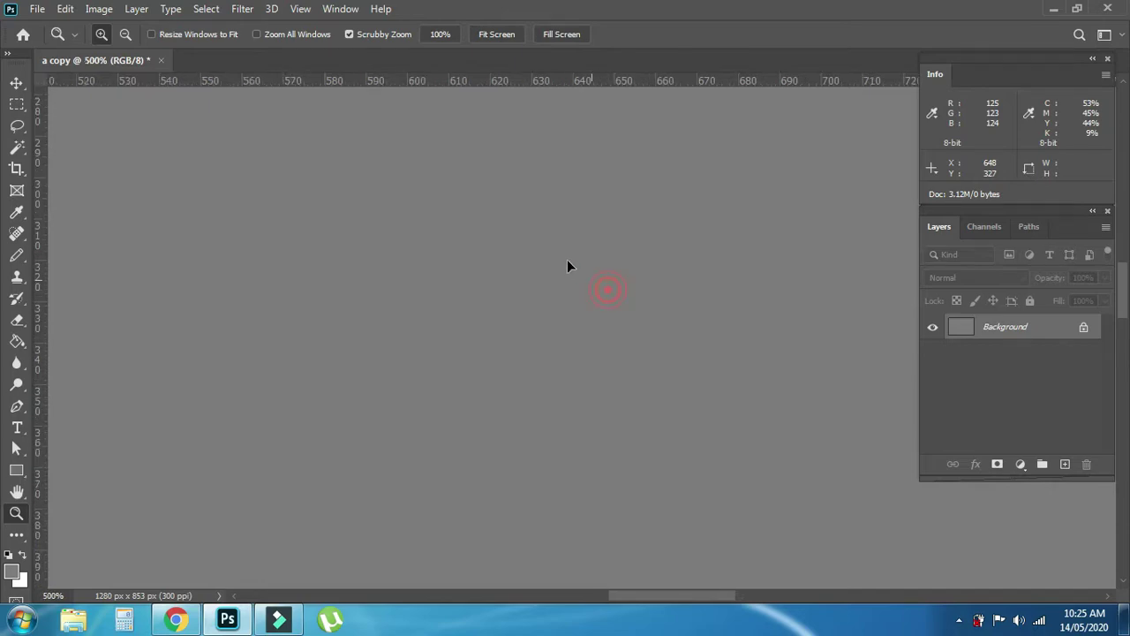
Step: Duplicate Background into a Background copy layer, zoom back out, and reopen Preferences
key("ctrl+j")
mouse_move(574, 263)
left_mouse_down()
mouse_move(423, 159)
mouse_move(438, 172)
mouse_move(479, 168)
left_mouse_up()
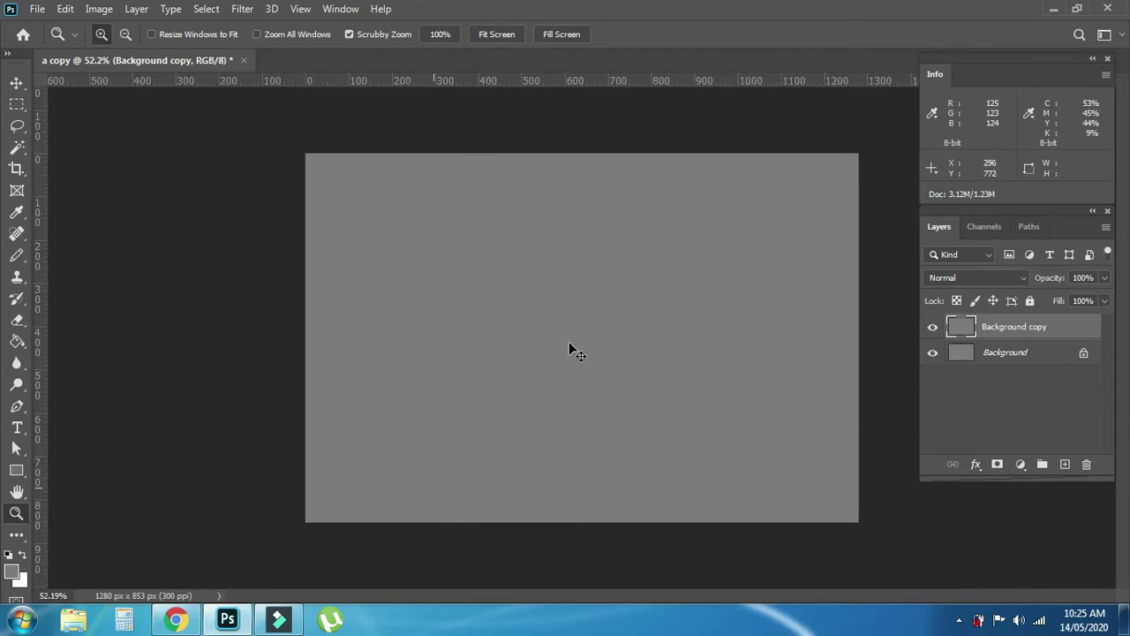
key("ctrl+k")
Step: Page through Tools, History Log, File Handling and Export preferences to reach Performance
left_click(843, 182)
left_click(843, 183)
left_click(840, 184)
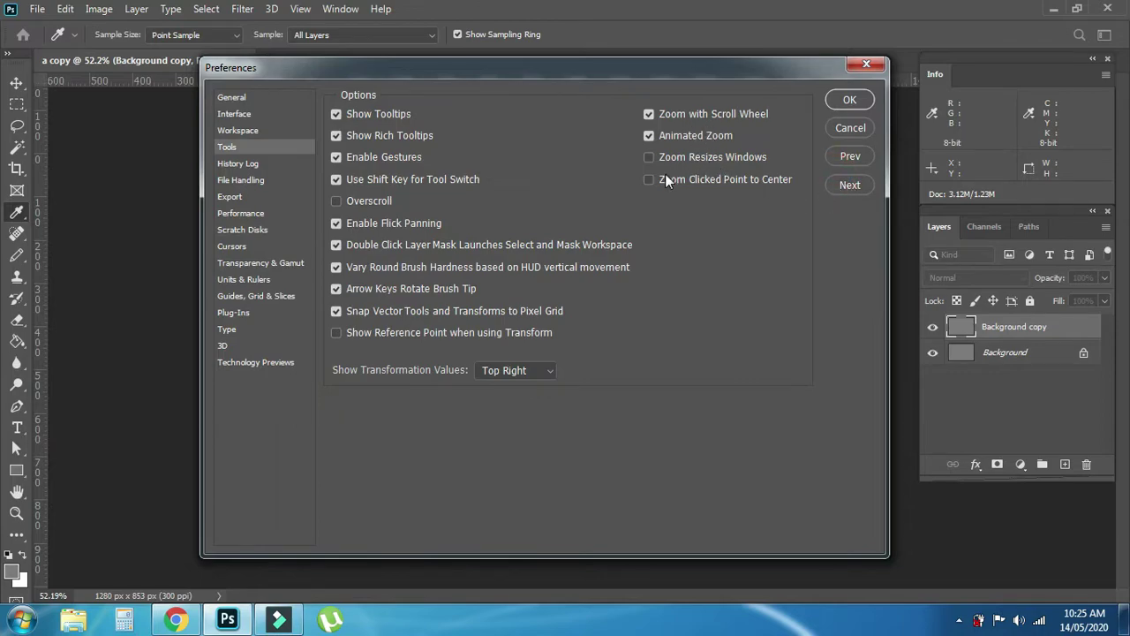
left_click(861, 183)
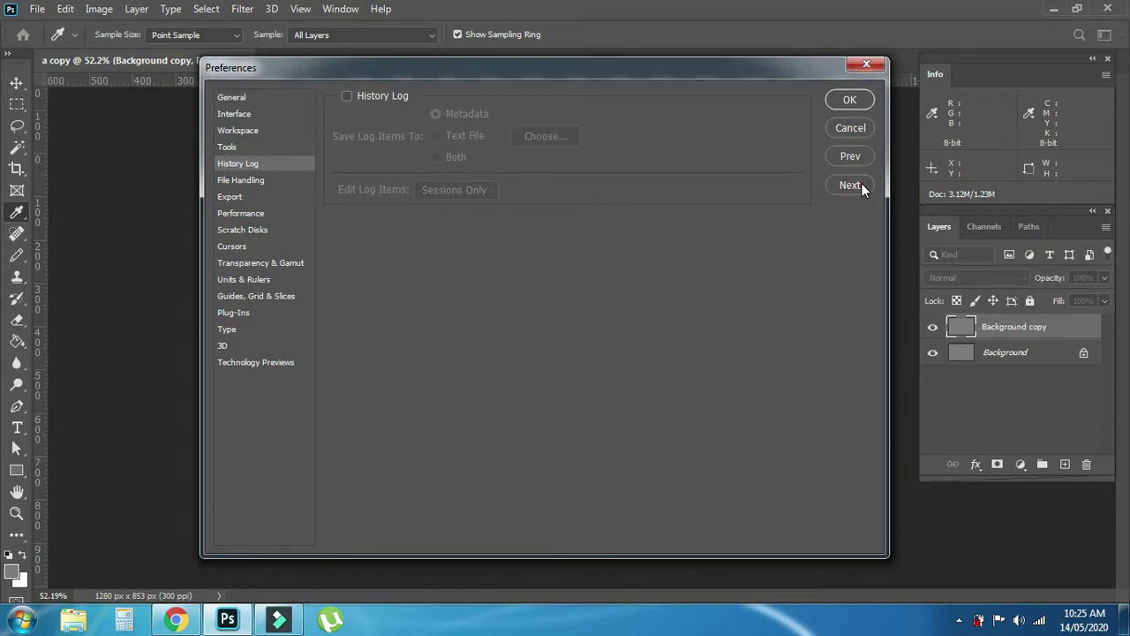
left_click(861, 183)
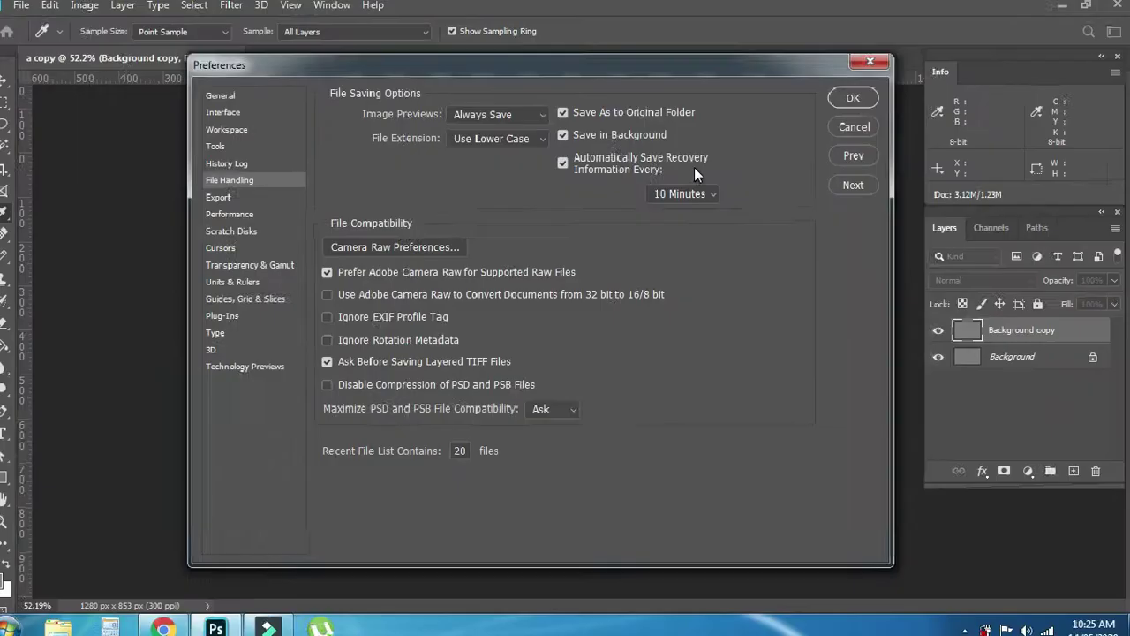
mouse_move(641, 163)
left_click(856, 185)
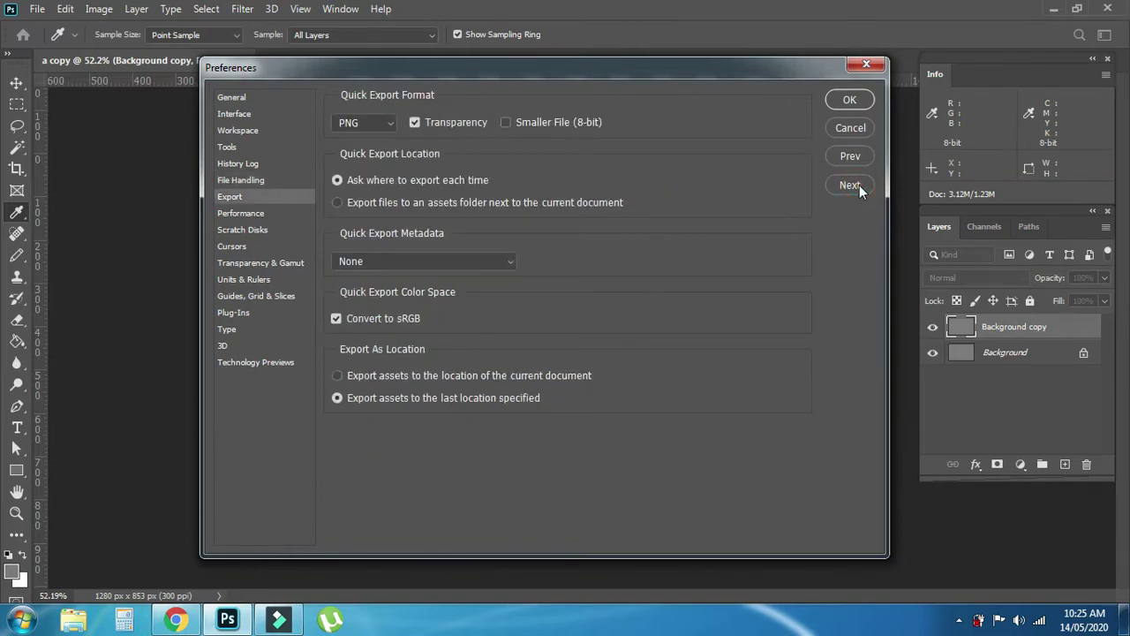
left_click(856, 186)
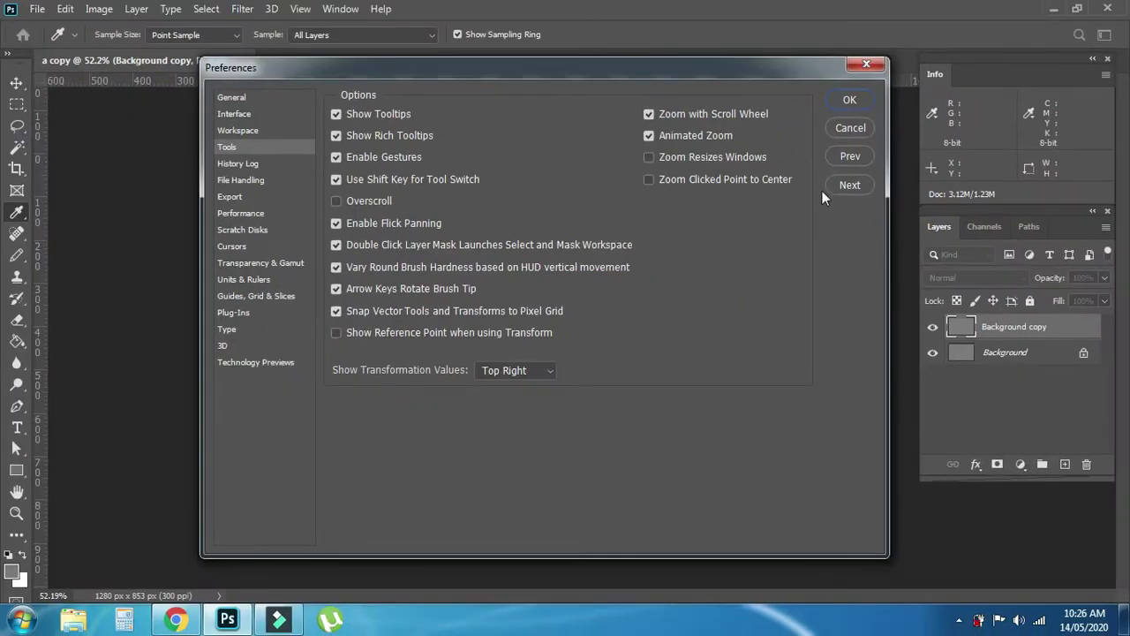
Step: Page forward through History Log, Performance, Scratch Disks and Cursors to Transparency & Gamut
left_click(840, 186)
left_click(841, 186)
left_click(840, 187)
left_click(841, 187)
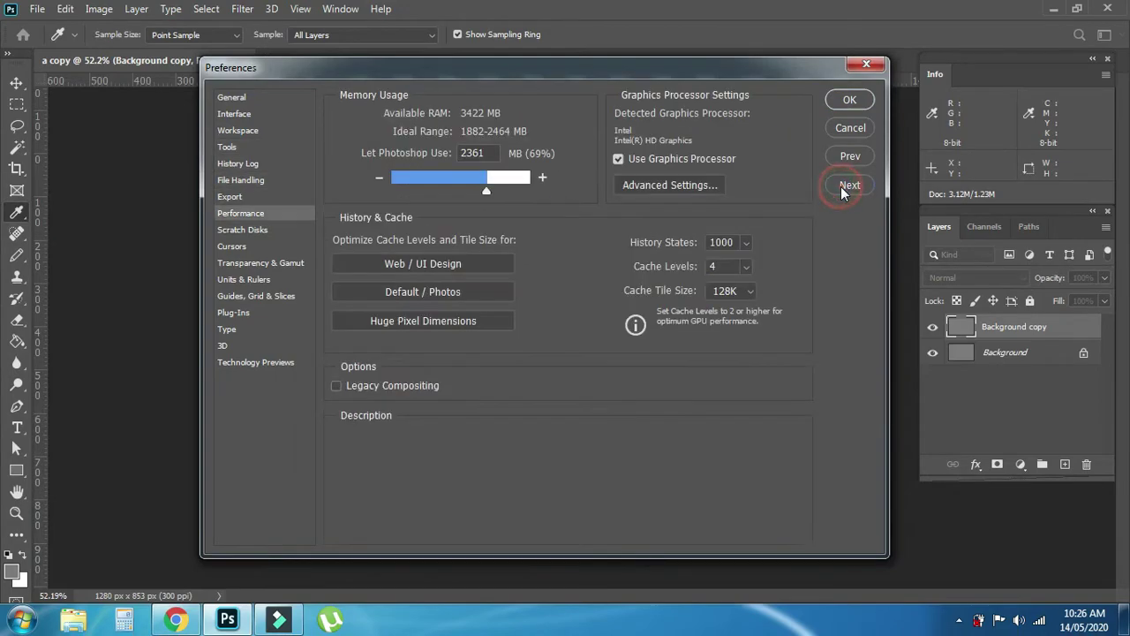
left_click(840, 186)
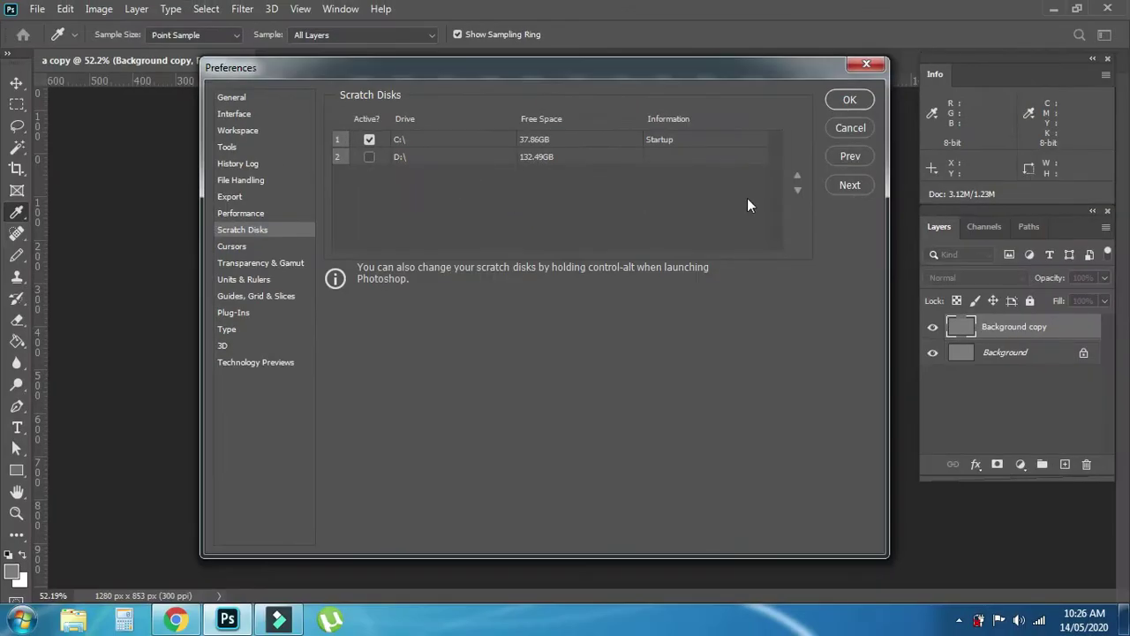
left_click(849, 186)
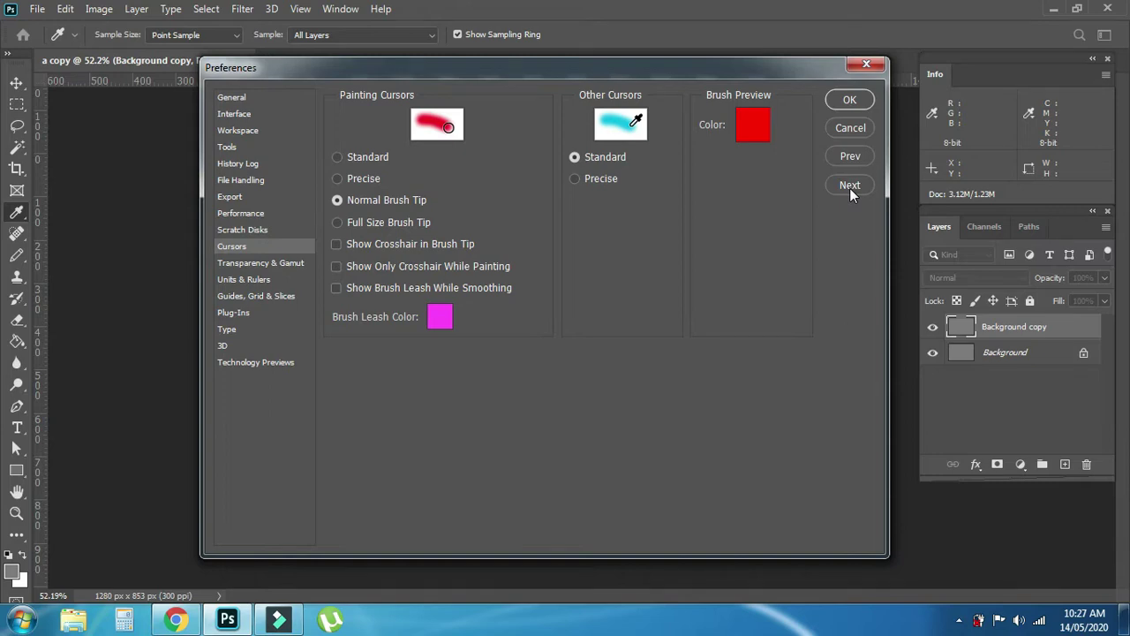
left_click(849, 187)
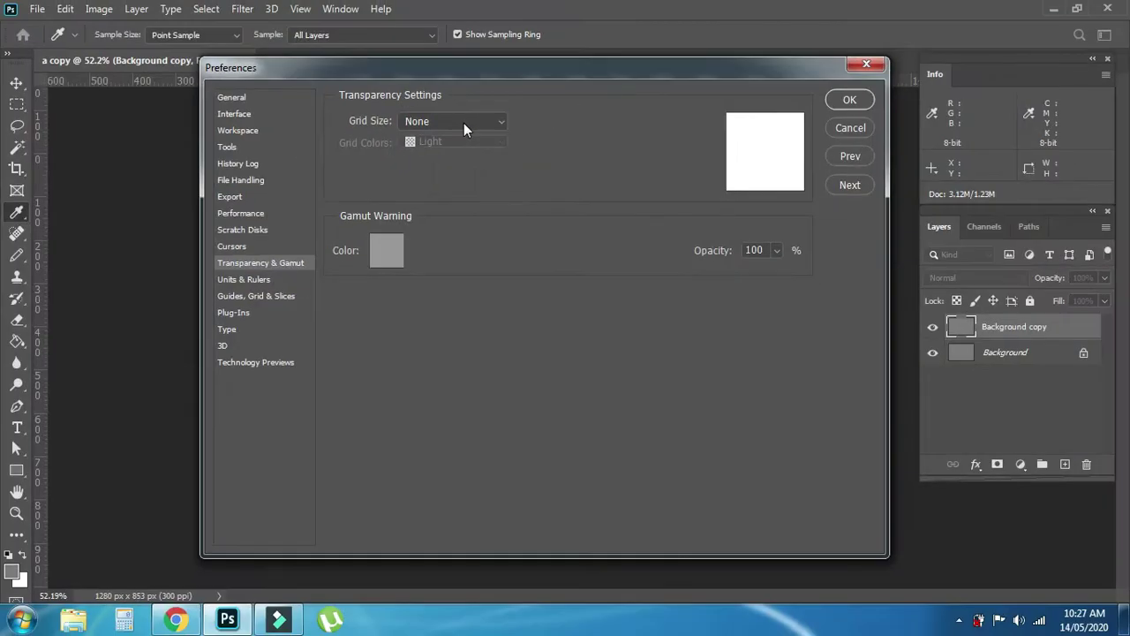
Step: Preview Small, Medium and Large transparency grids, reset Grid Size to None, then advance to Units & Rulers
left_click(463, 122)
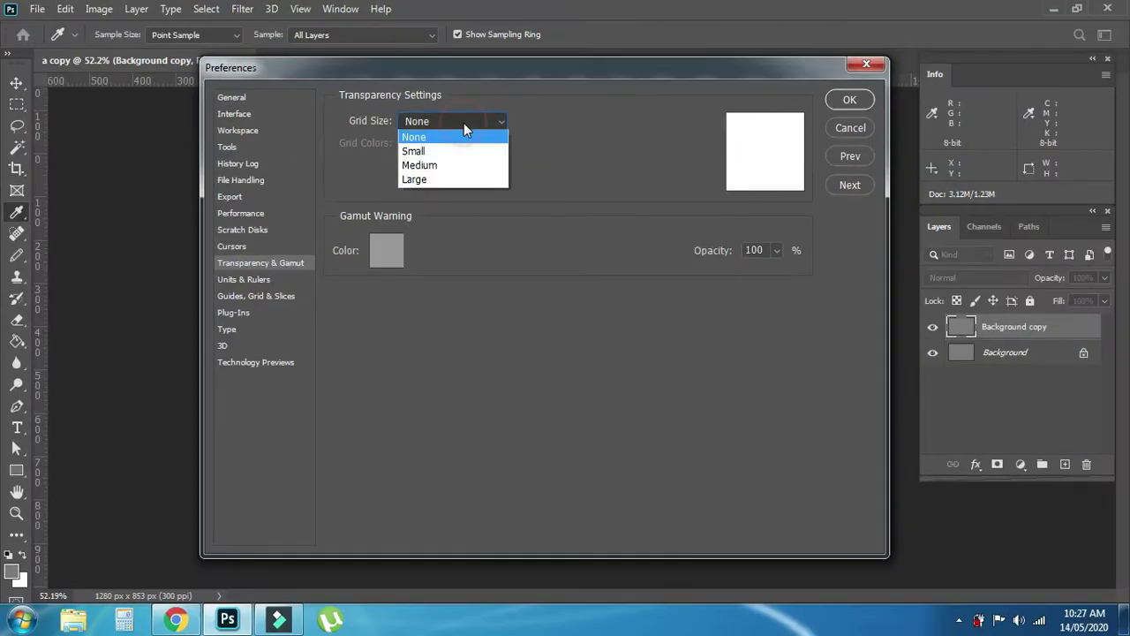
left_click(465, 146)
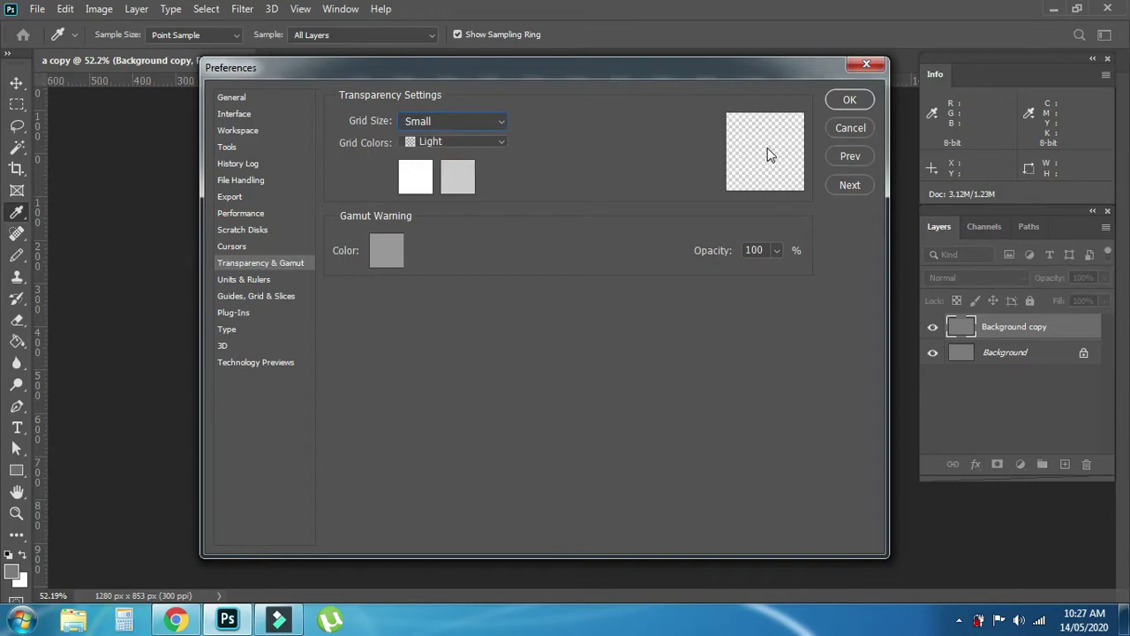
left_click(465, 121)
left_click(467, 167)
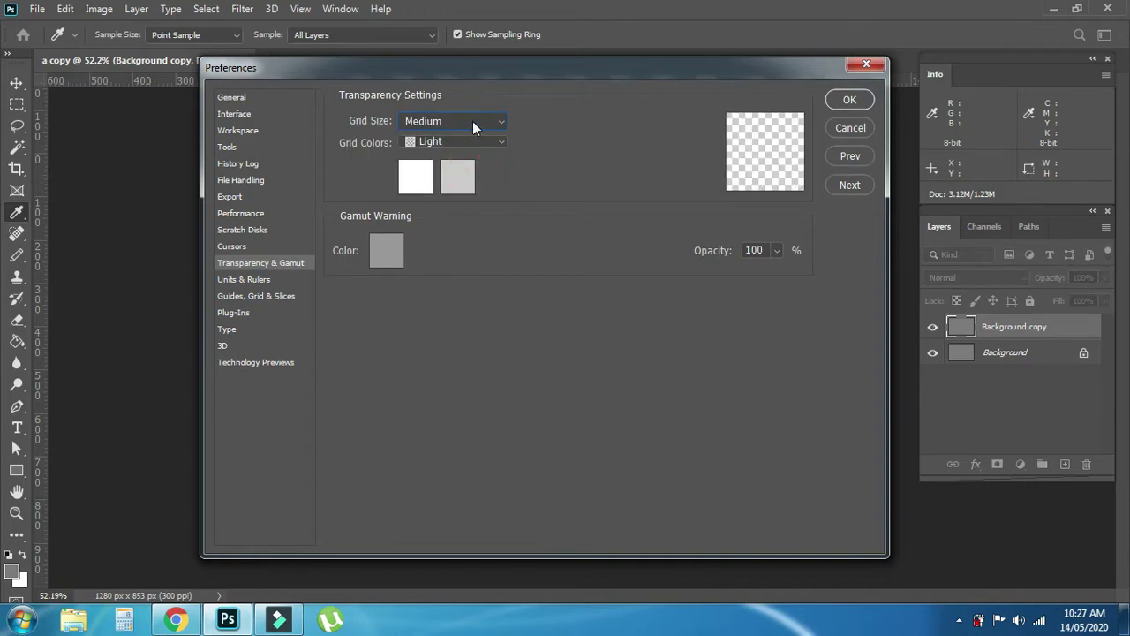
left_click(472, 121)
left_click(480, 179)
left_click(481, 122)
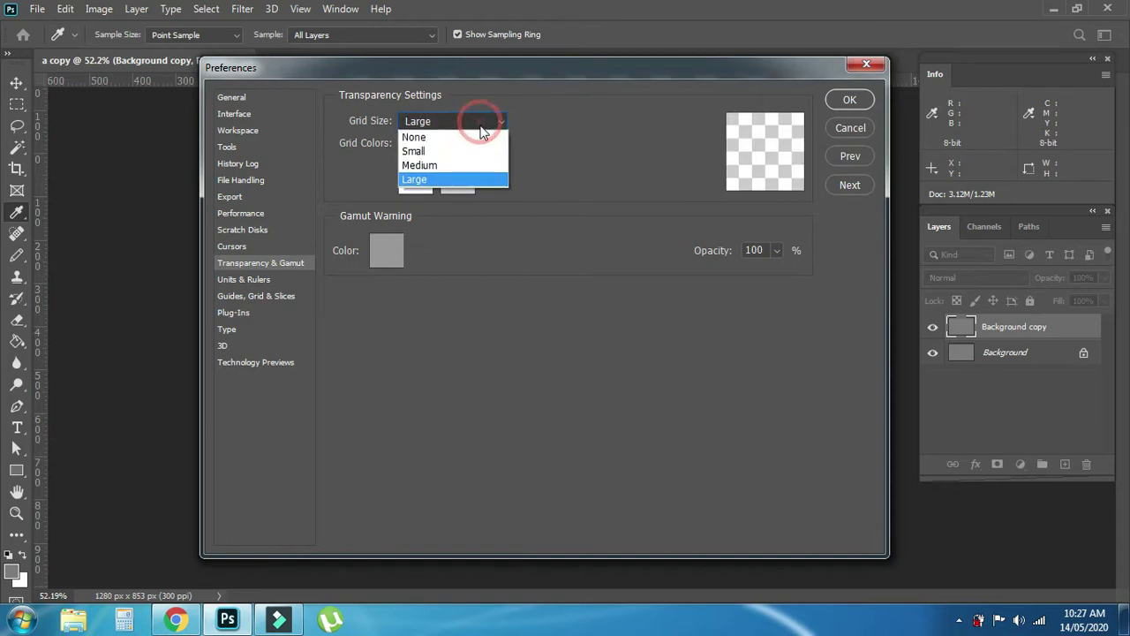
left_click(482, 138)
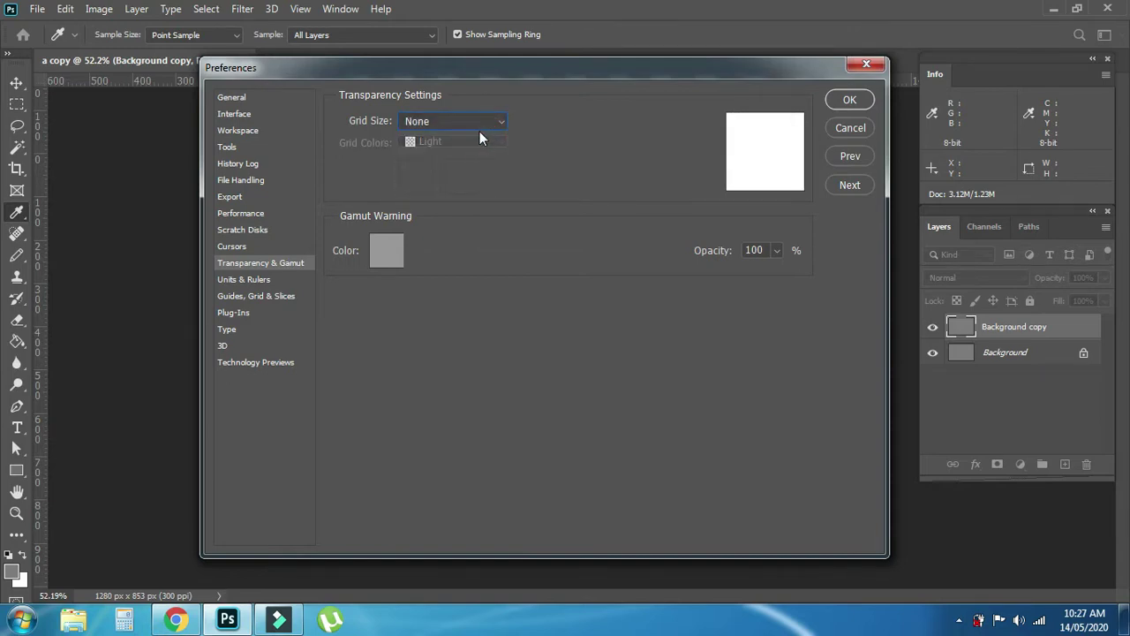
left_click(840, 185)
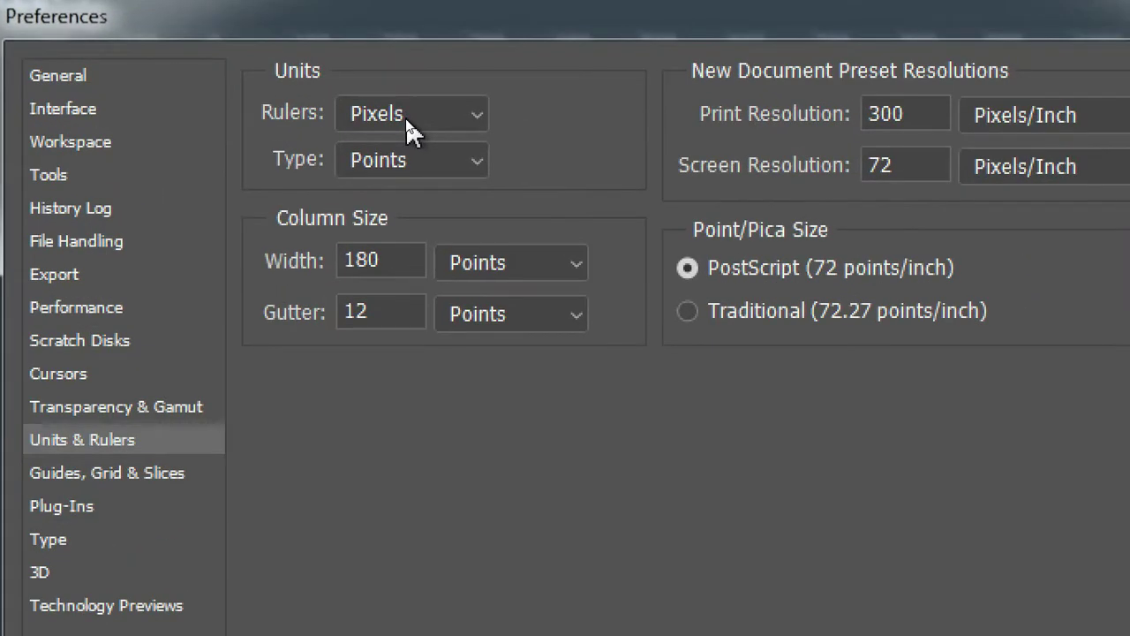
Step: Leave rulers in Pixels and type in Points, then advance to Guides, Grid & Slices
left_click(407, 118)
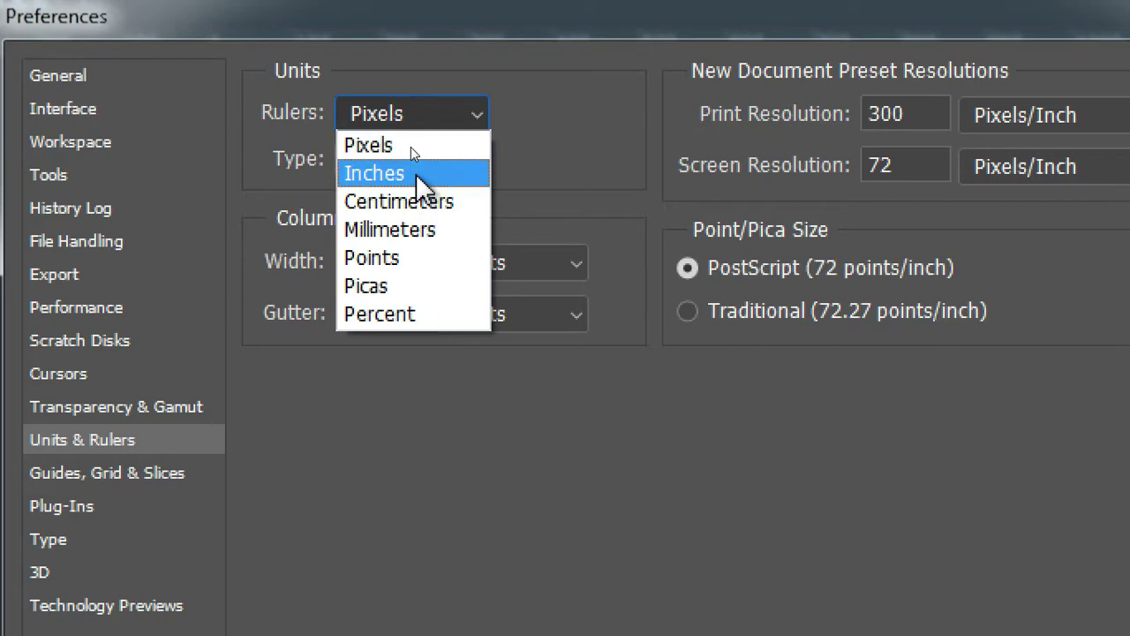
left_click(420, 146)
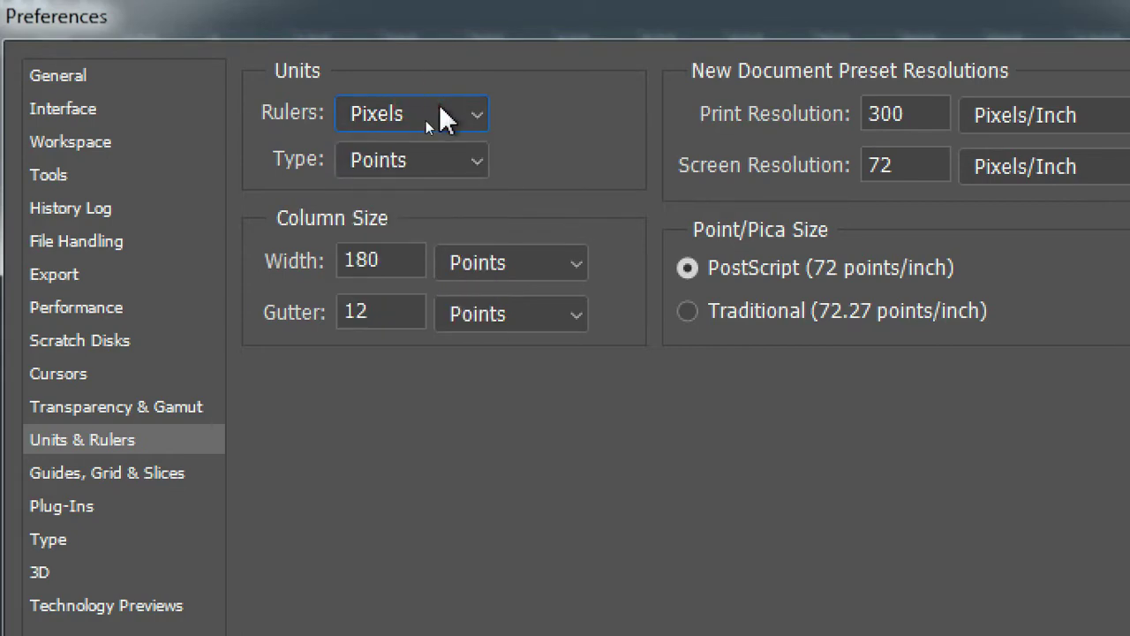
left_click(442, 113)
left_click(446, 119)
left_click(423, 159)
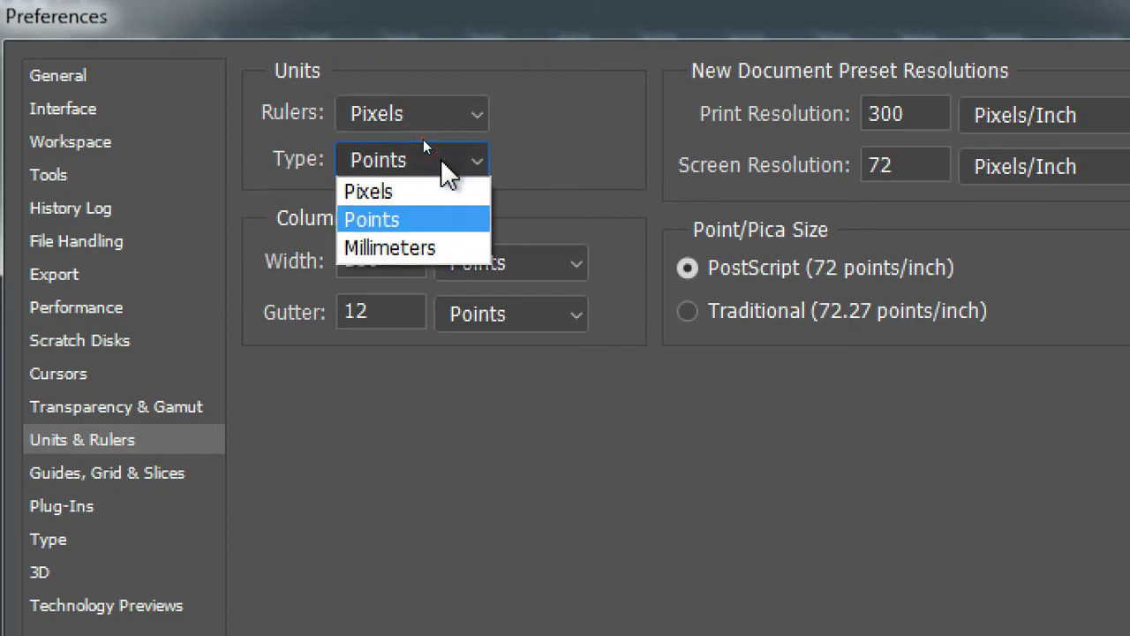
left_click(426, 132)
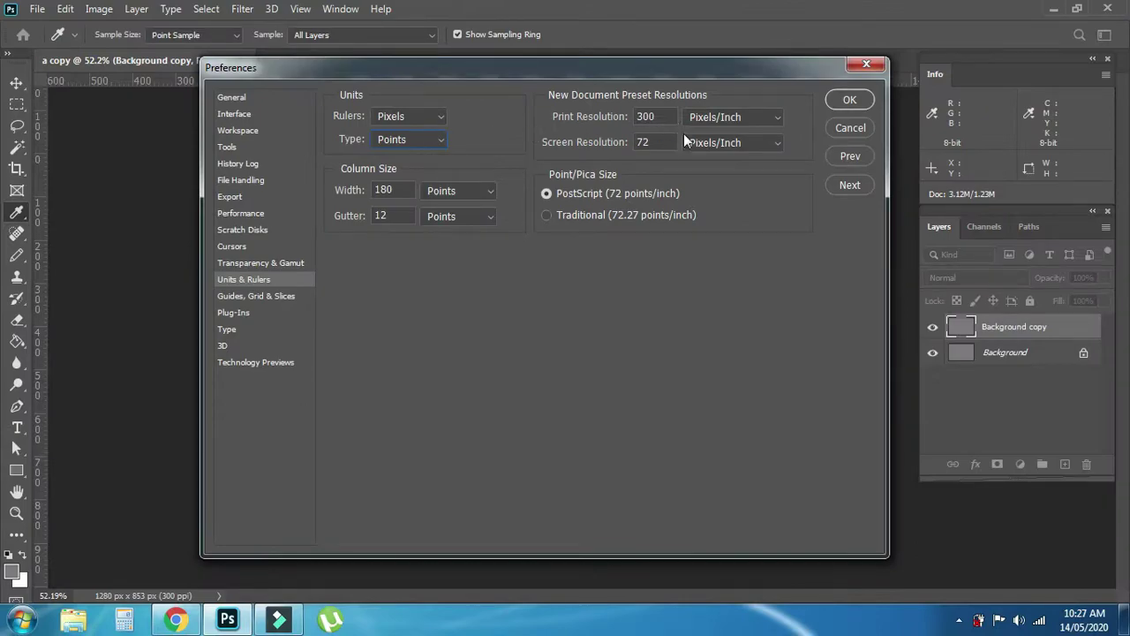
left_click(844, 182)
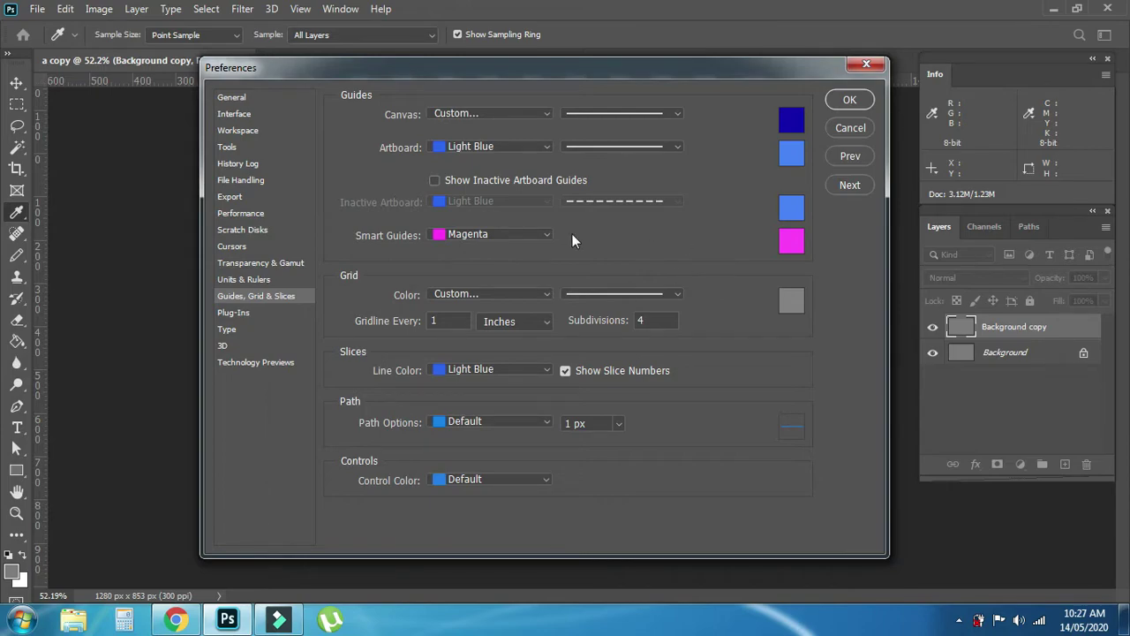
Step: Try blue and dark red guide colours, cancel the colour choice, and close Preferences
left_click(791, 119)
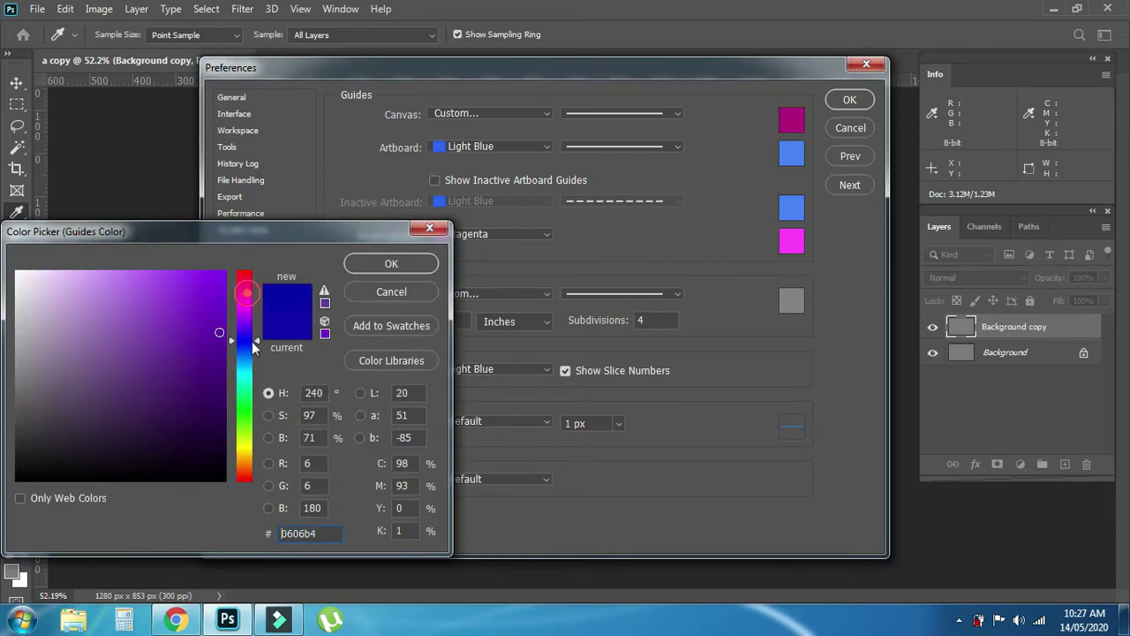
left_click_drag(244, 337, 243, 340)
mouse_move(206, 308)
left_mouse_down()
mouse_move(188, 301)
mouse_move(218, 382)
left_mouse_up()
left_click(244, 271)
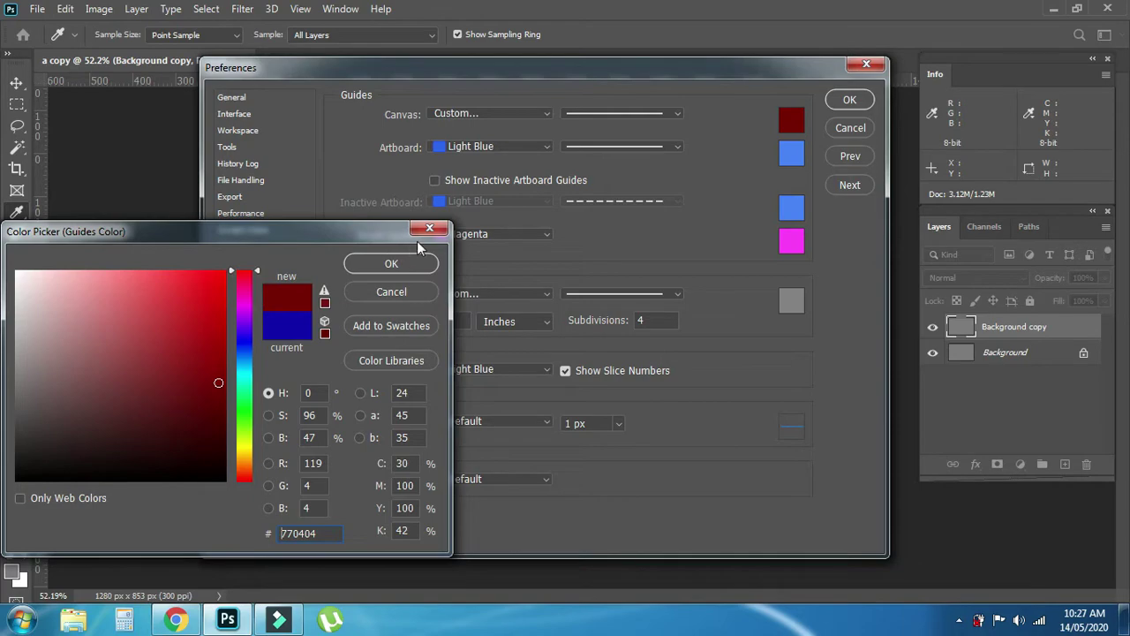
left_click(429, 229)
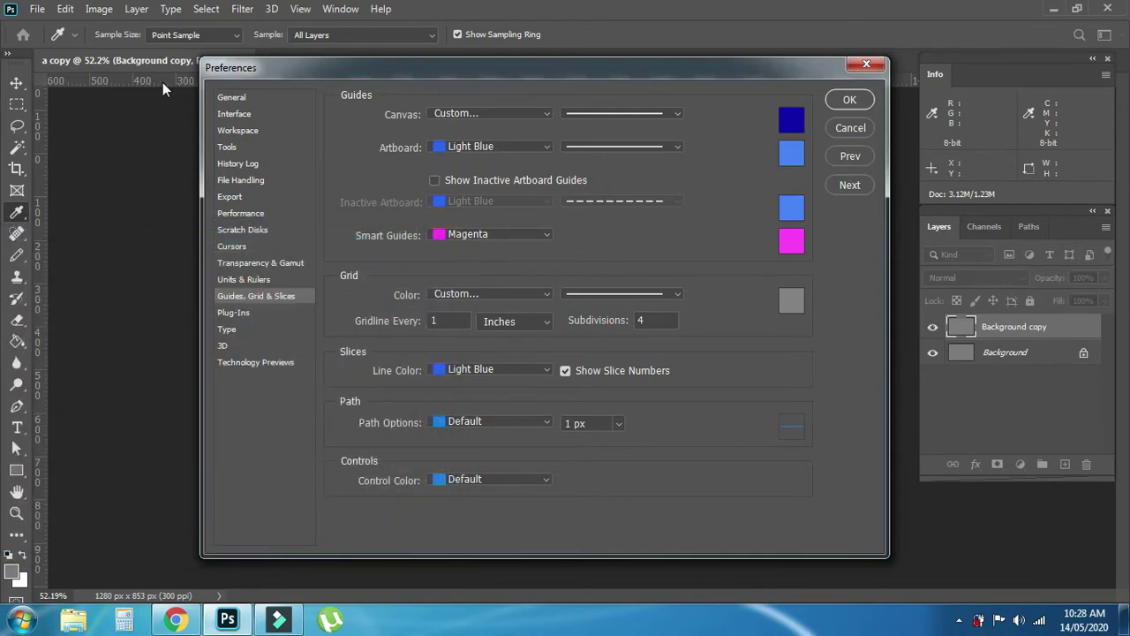
left_click(847, 100)
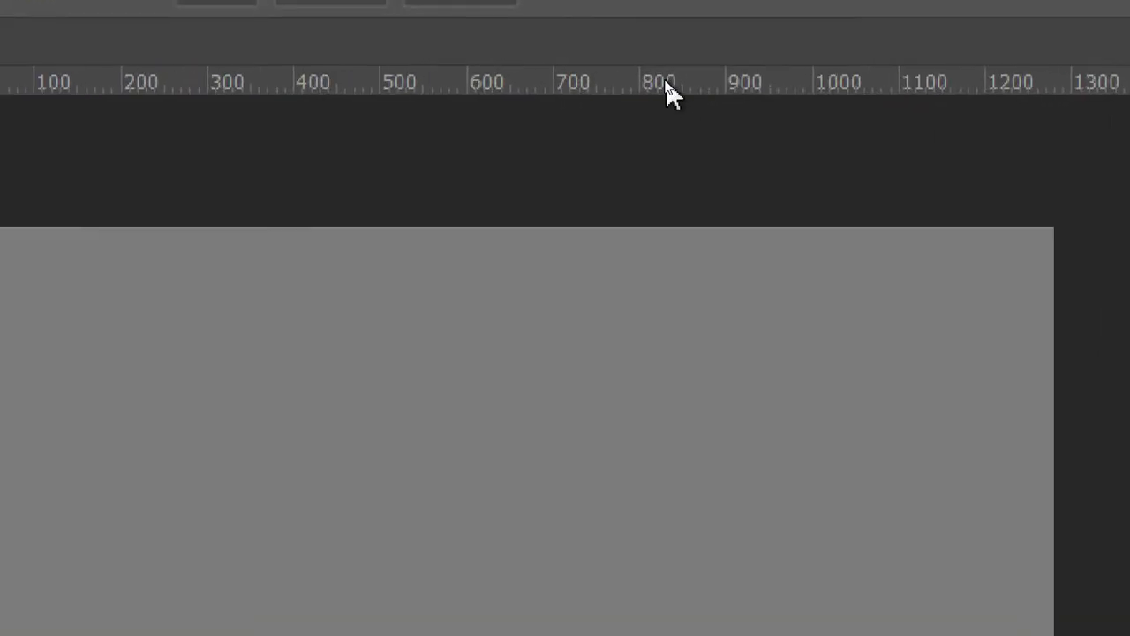
Step: Drag a horizontal guide onto the canvas near 258 px, then reopen Guides, Grid & Slices preferences
left_click_drag(662, 81, 662, 272)
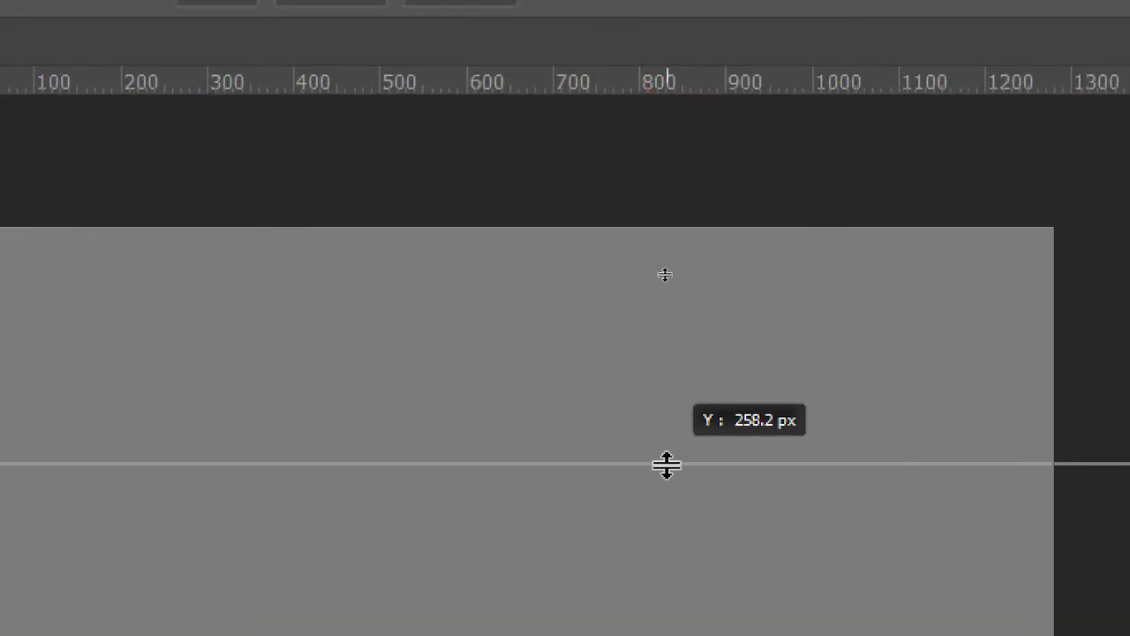
left_click_drag(666, 465, 667, 467)
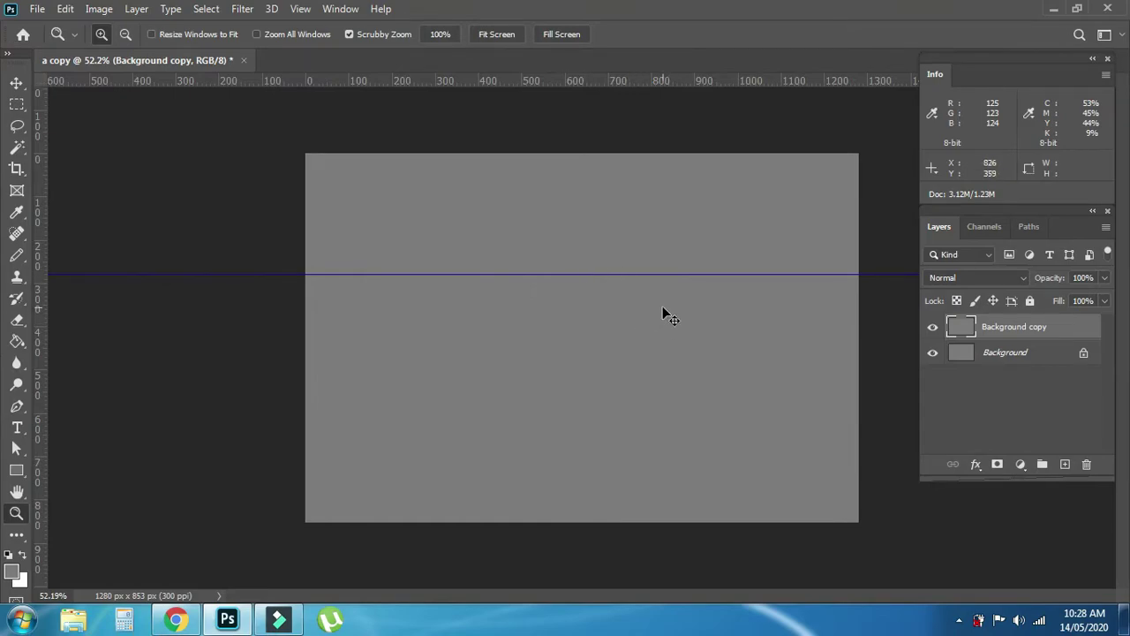
key("i")
key("ctrl+k")
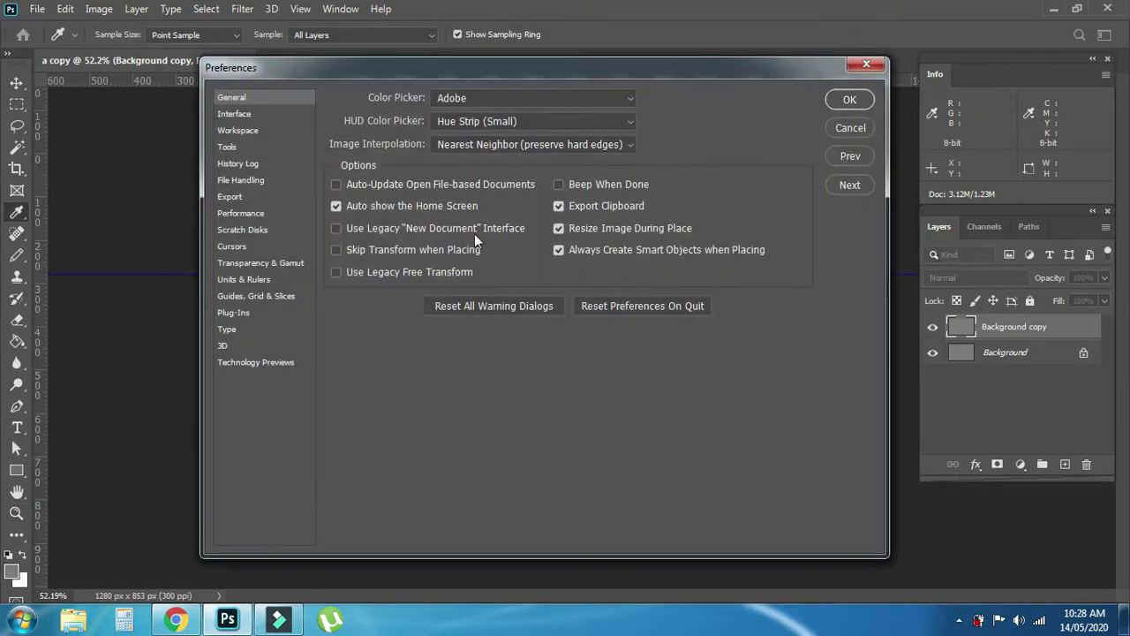
left_click(274, 295)
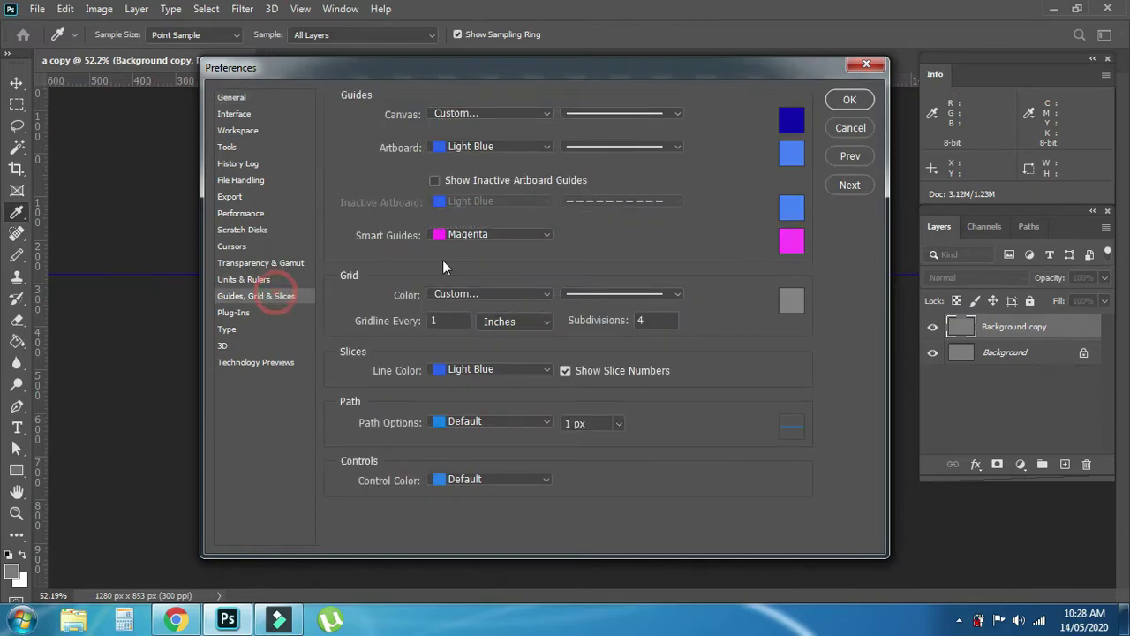
Step: Set the guide colour to red, close Preferences, and hide the guides with Ctrl+;
left_click(788, 118)
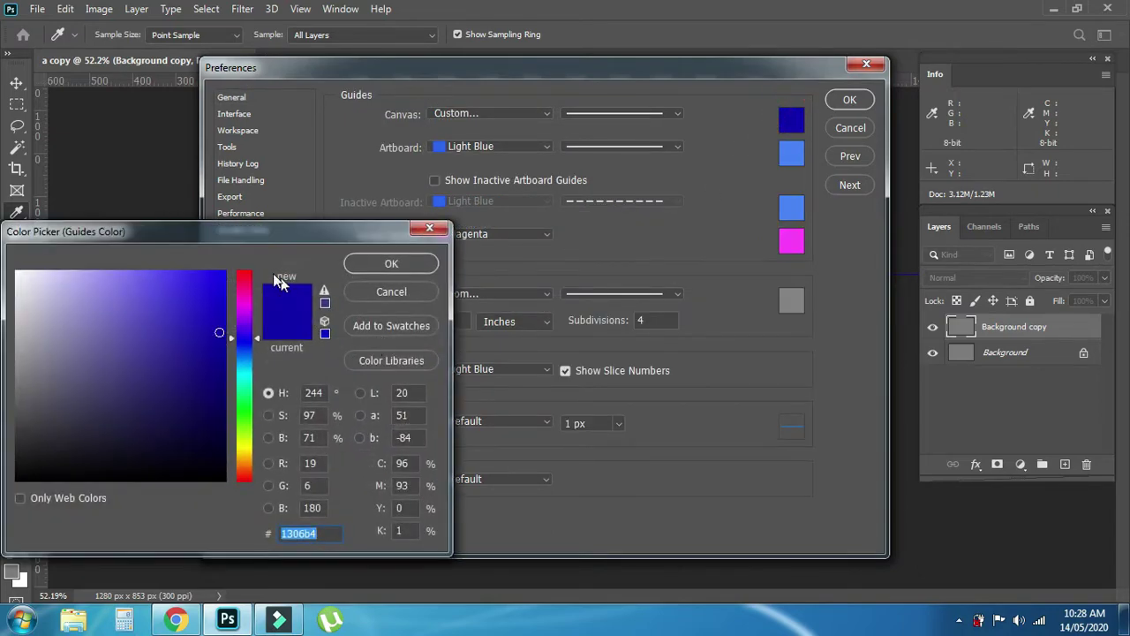
left_click(243, 272)
left_click(202, 308)
key("Return")
left_click(843, 102)
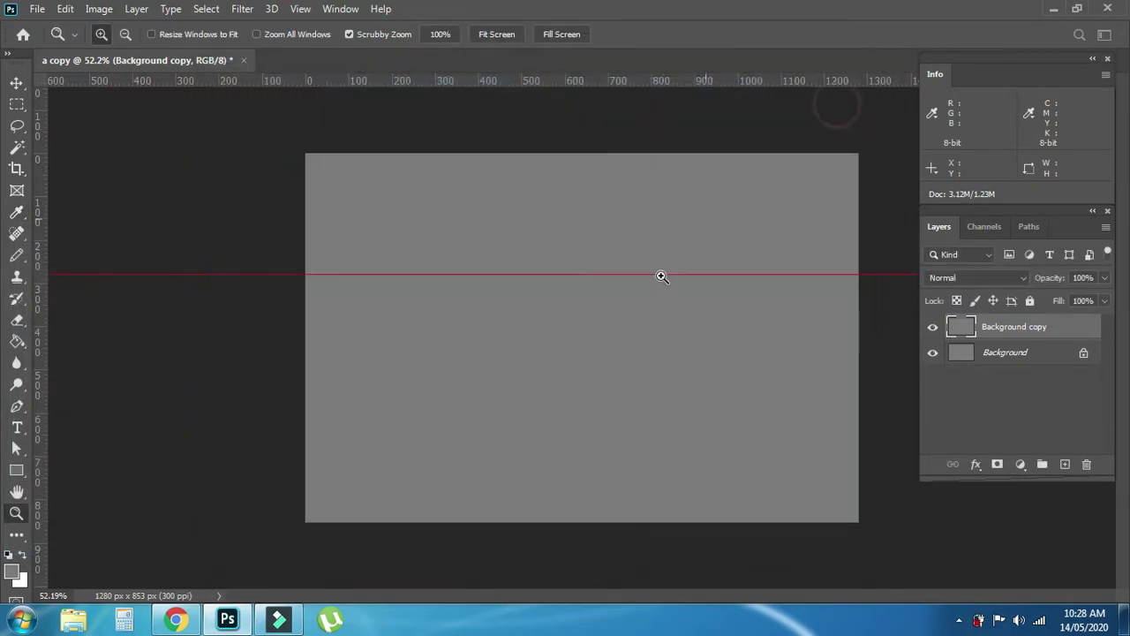
key("ctrl+semicolon")
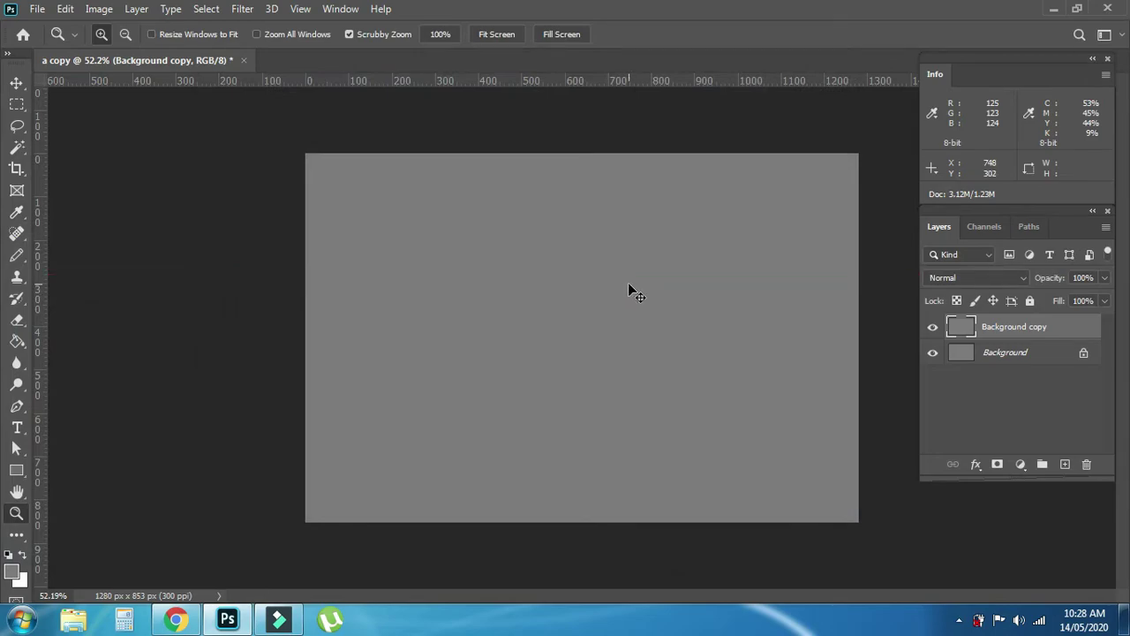
Step: Change the guide colour from red to dark blue in Guides, Grid & Slices and apply it
key("i")
key("ctrl+k")
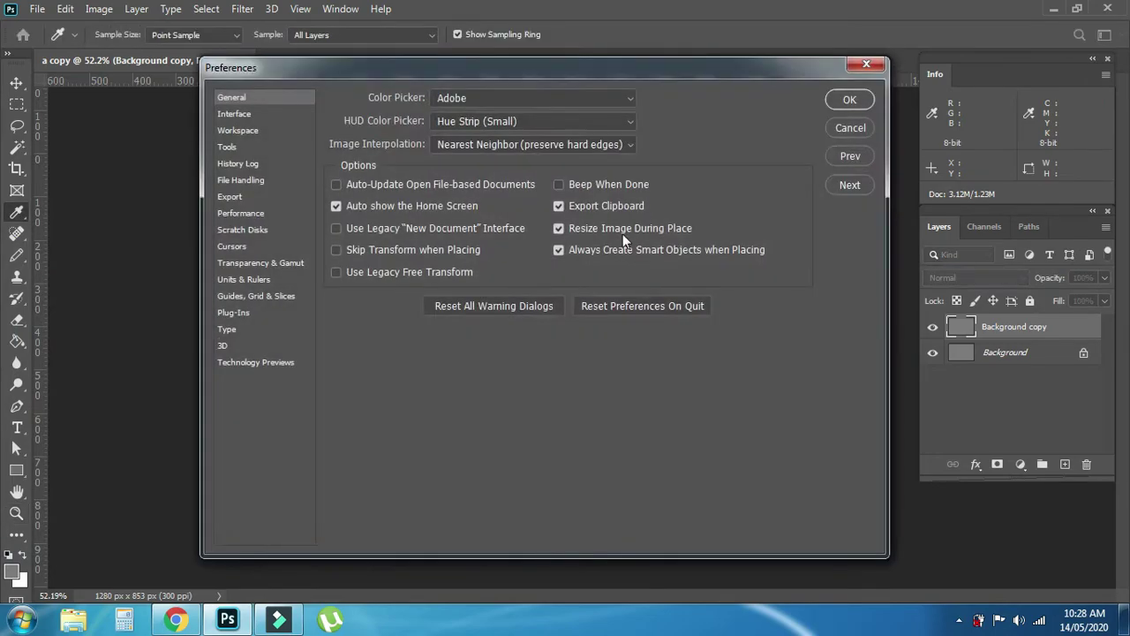
left_click(251, 281)
left_click(256, 298)
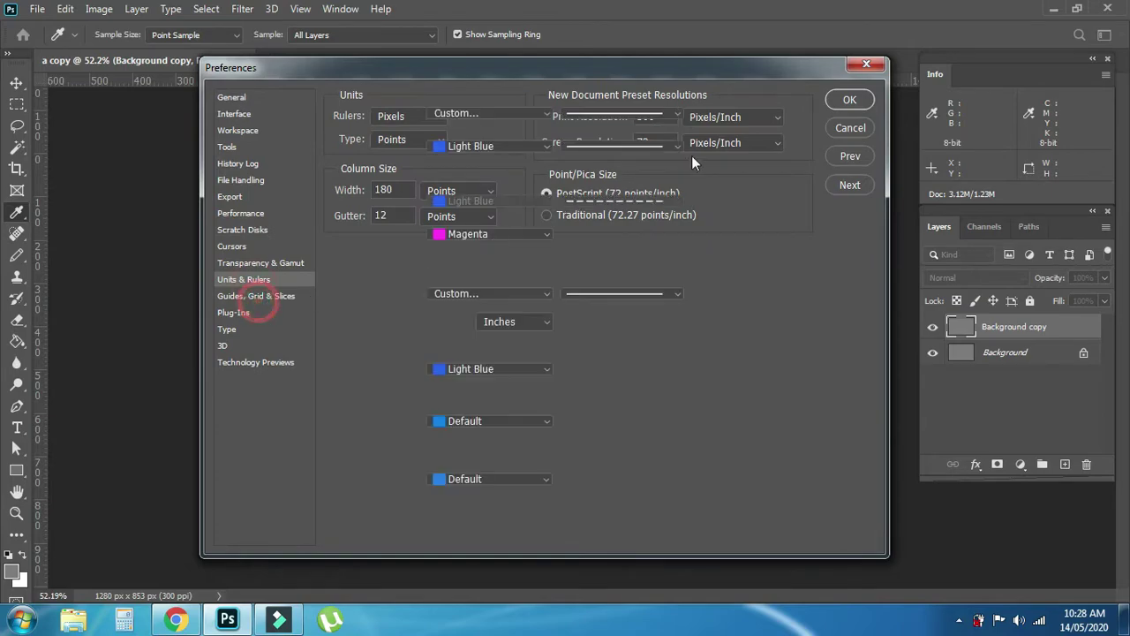
left_click(794, 121)
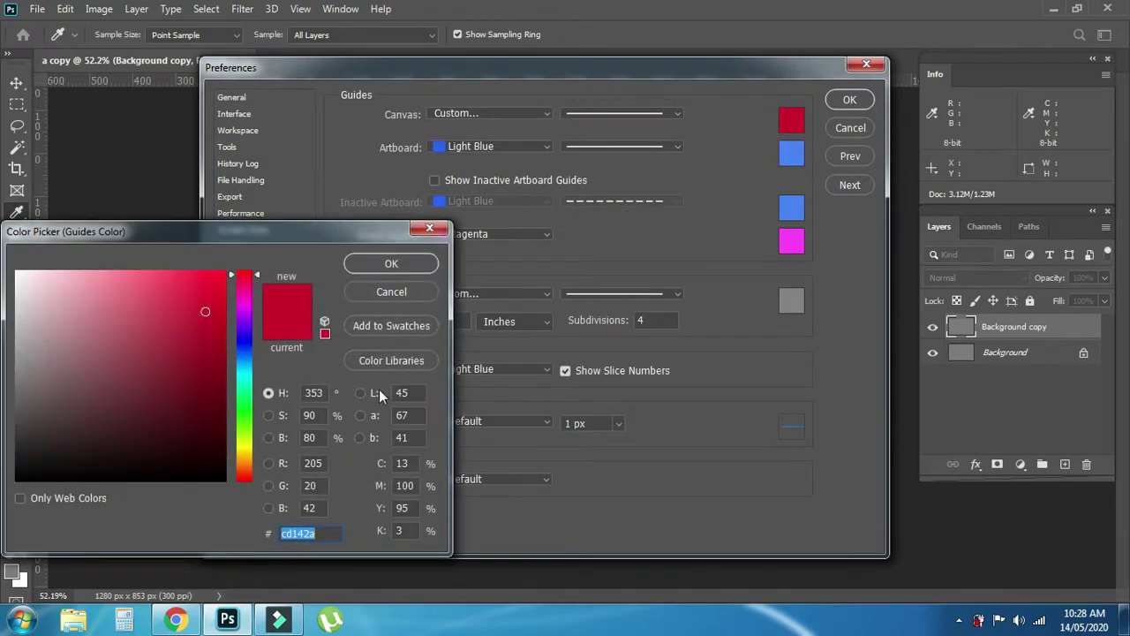
left_click(246, 348)
left_click(222, 350)
left_click(391, 262)
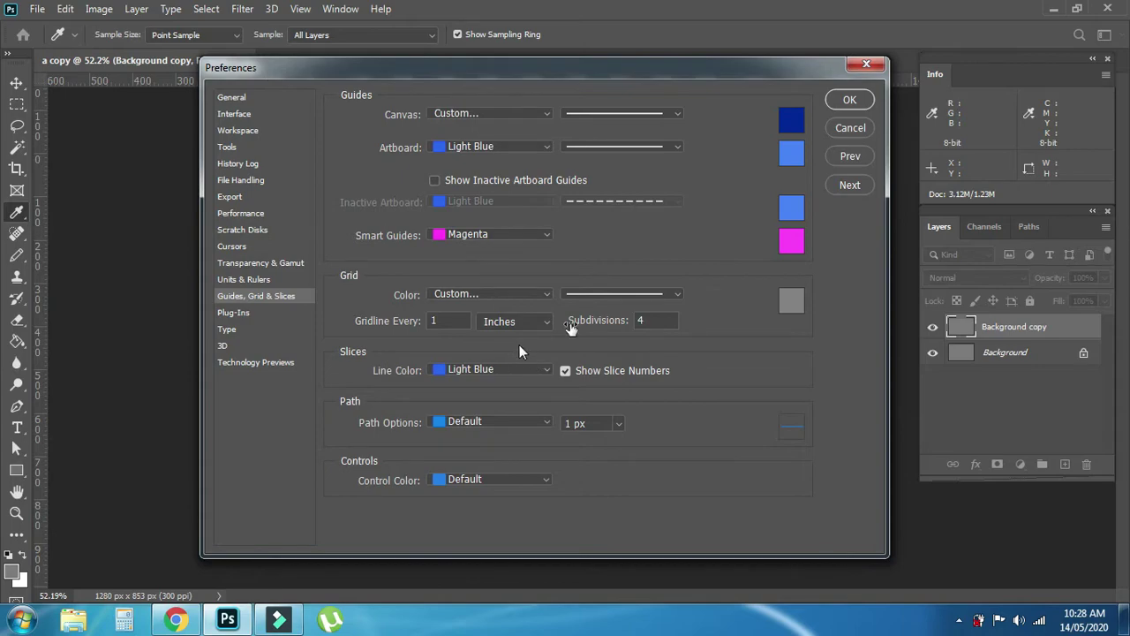
left_click(850, 101)
Step: Switch to the Zoom tool and reopen Preferences on the General page
key("z")
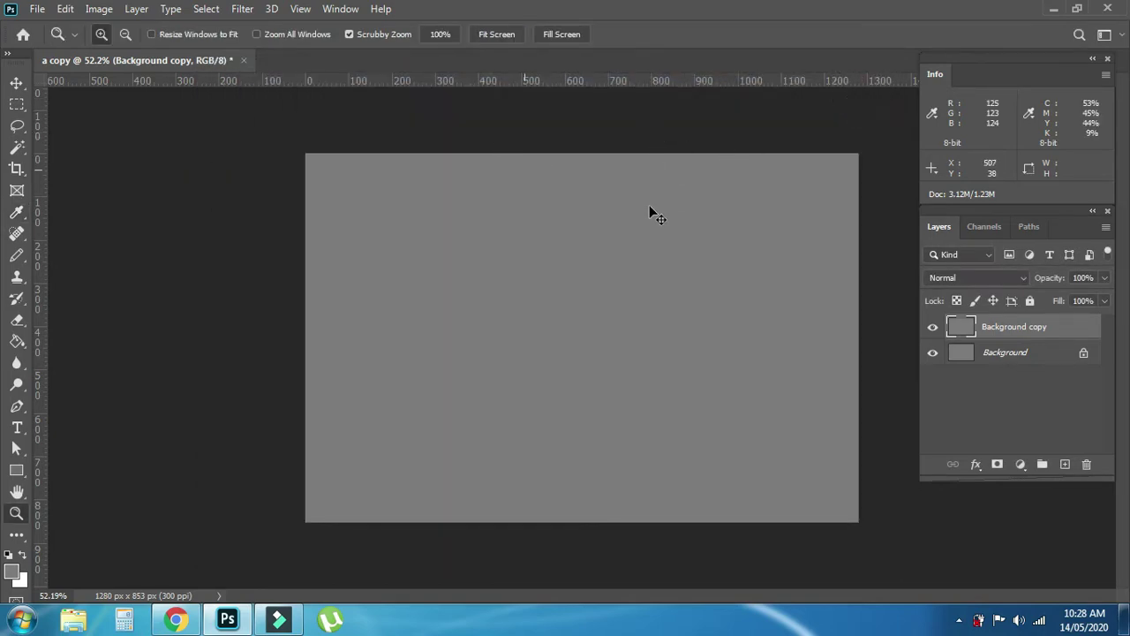
key("i")
key("ctrl+k")
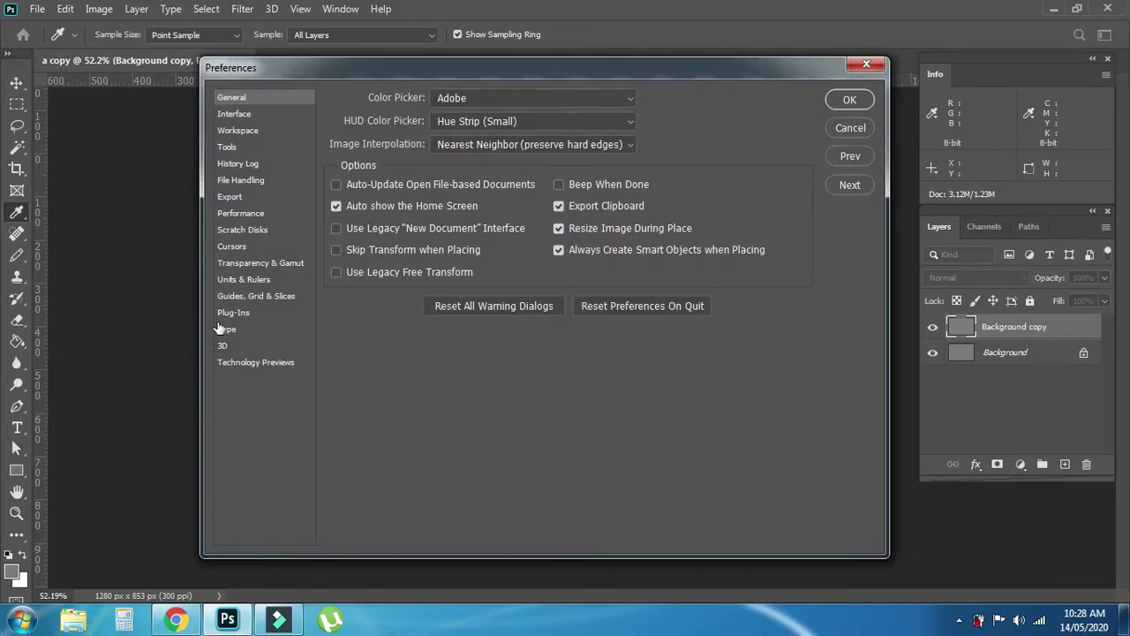
Step: Step through Plug-Ins, Type, 3D and Technology Previews back to General, then close Preferences with OK
left_click(227, 314)
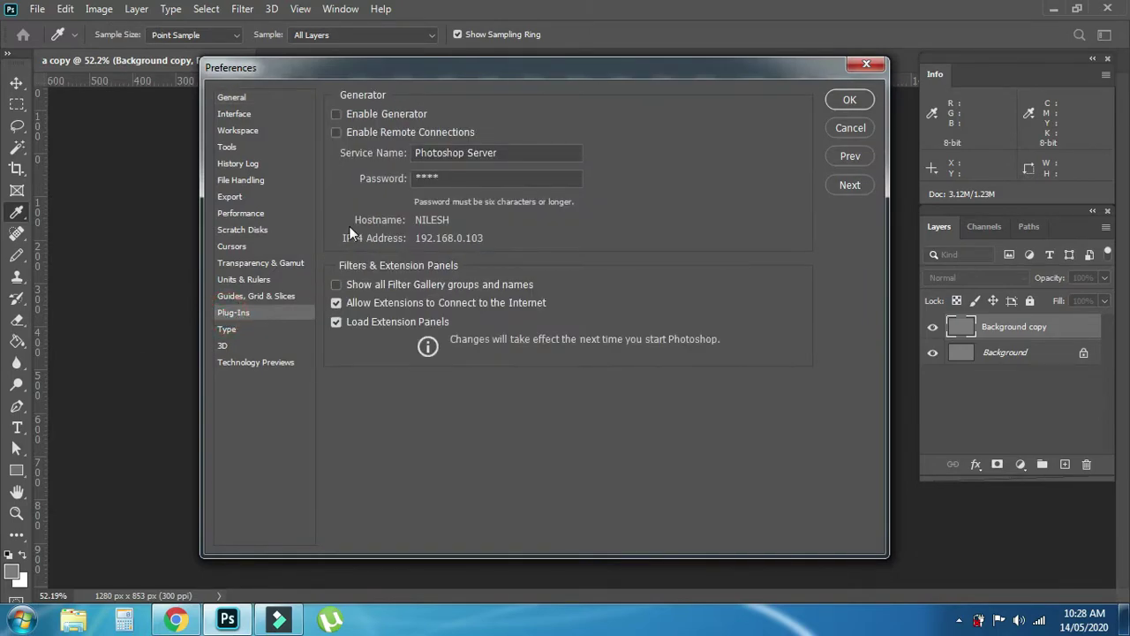
left_click(851, 186)
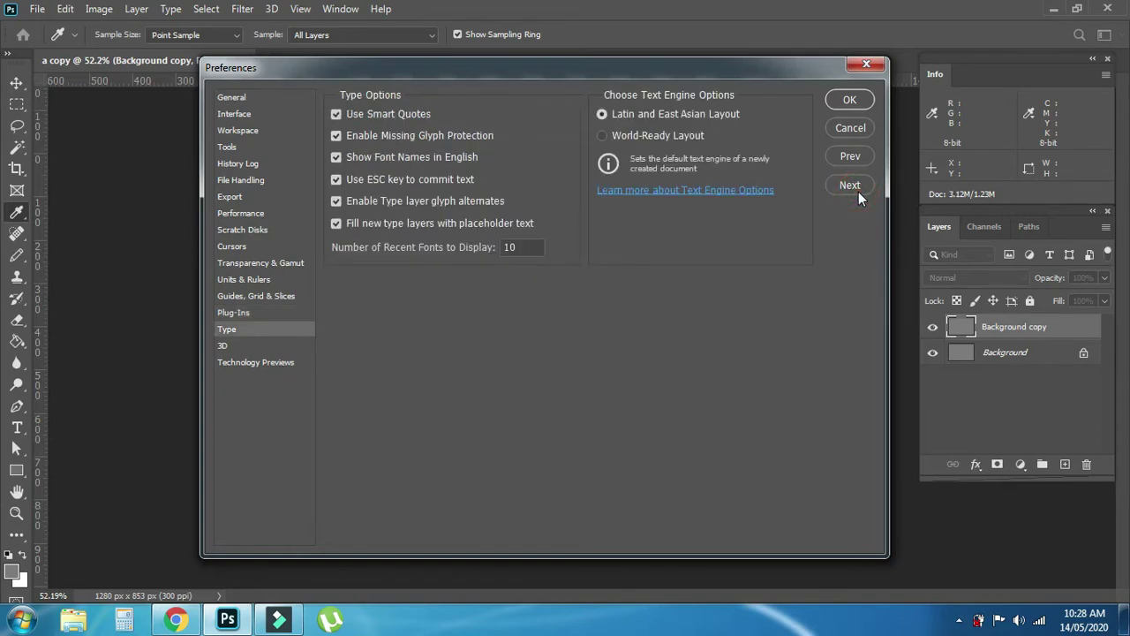
left_click(856, 188)
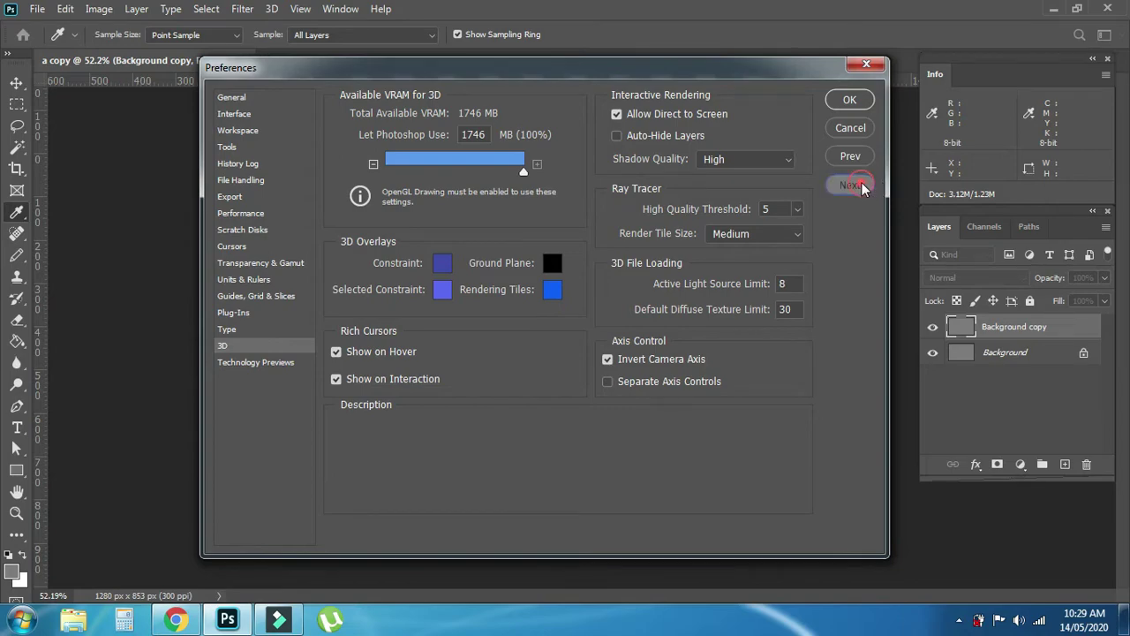
left_click(861, 182)
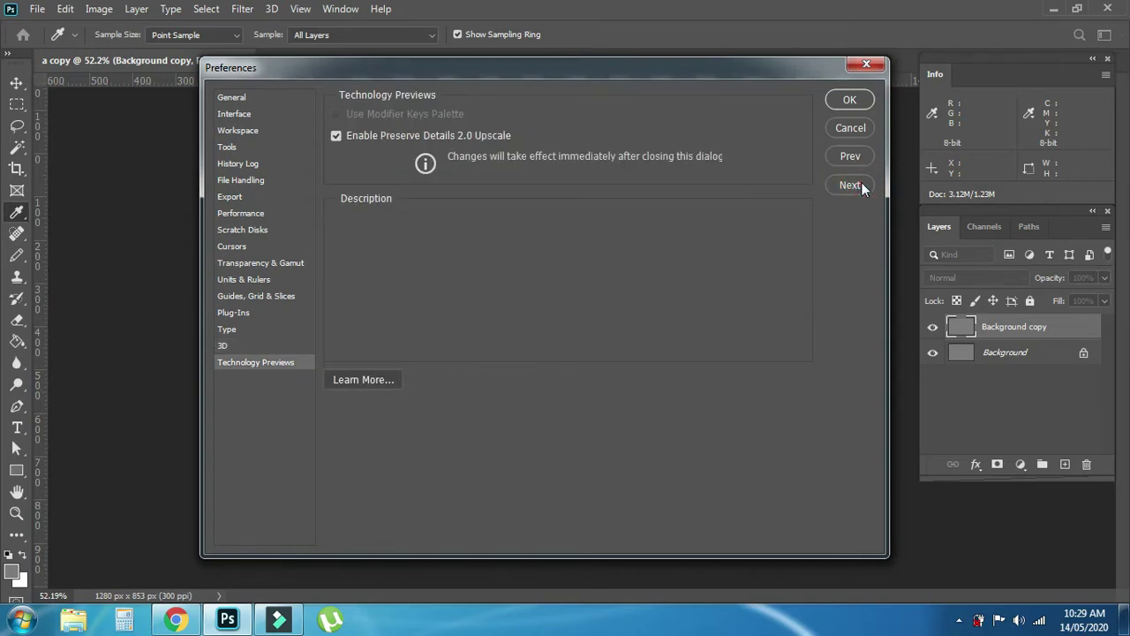
left_click(861, 184)
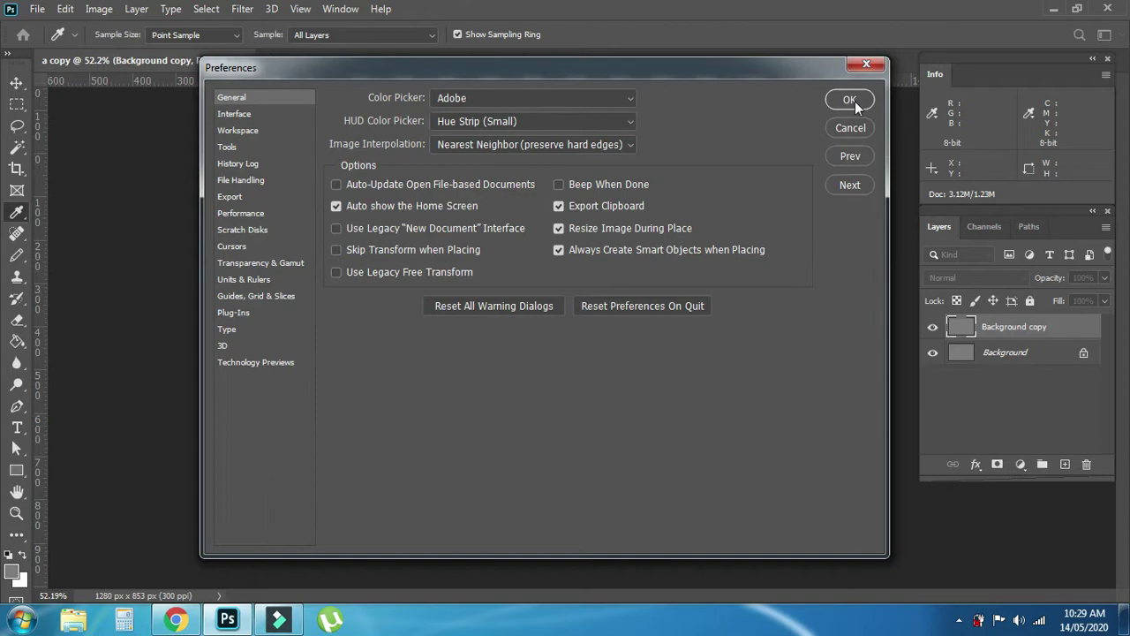
left_click(851, 100)
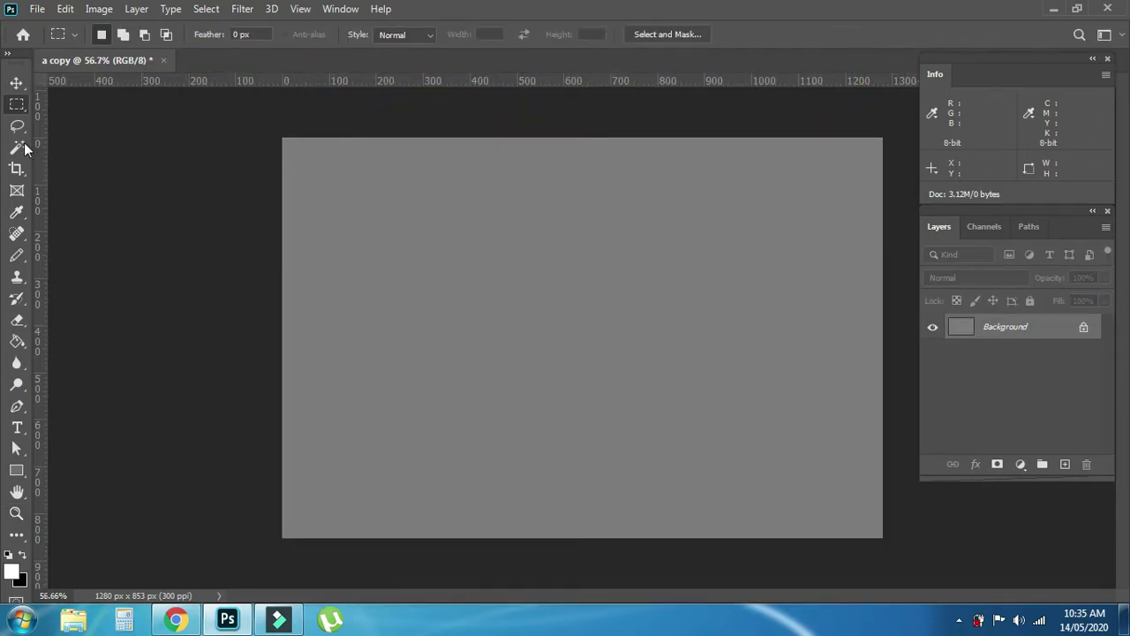
Step: Fill the whole canvas black, then white, and marquee a tall rectangle on its left
left_click(17, 129)
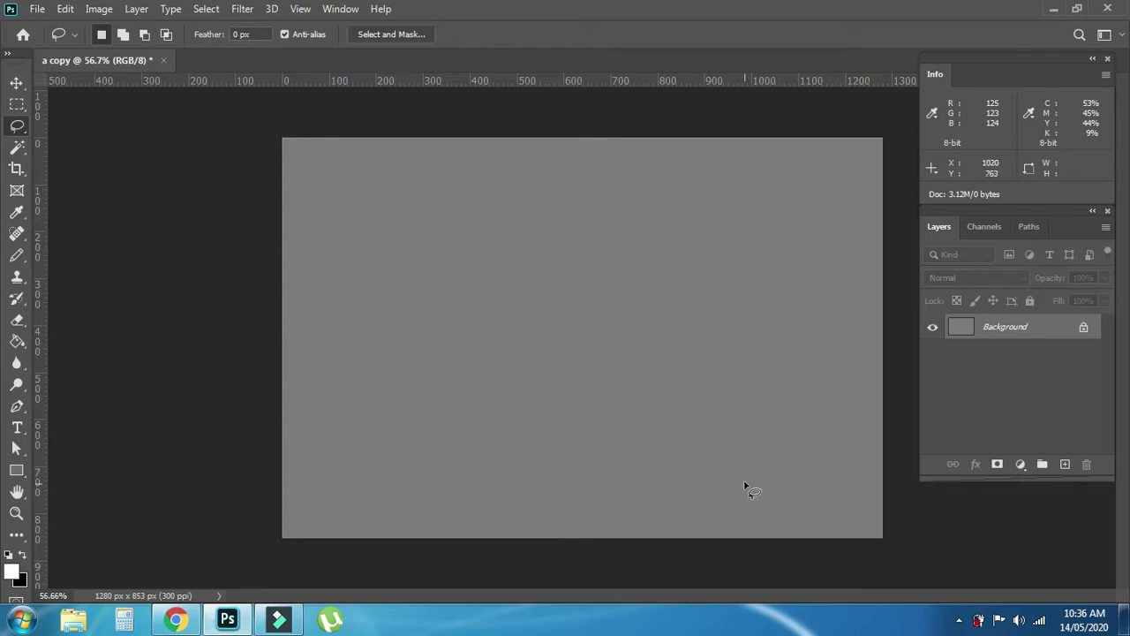
key("ctrl+a")
key("ctrl+BackSpace")
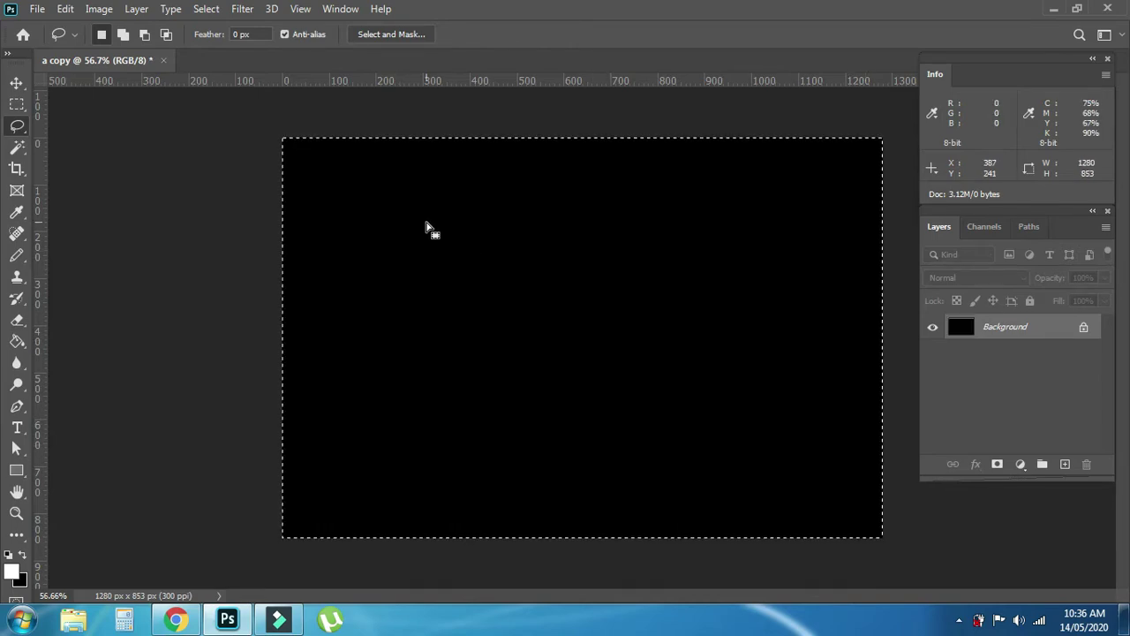
key("x")
key("ctrl+BackSpace")
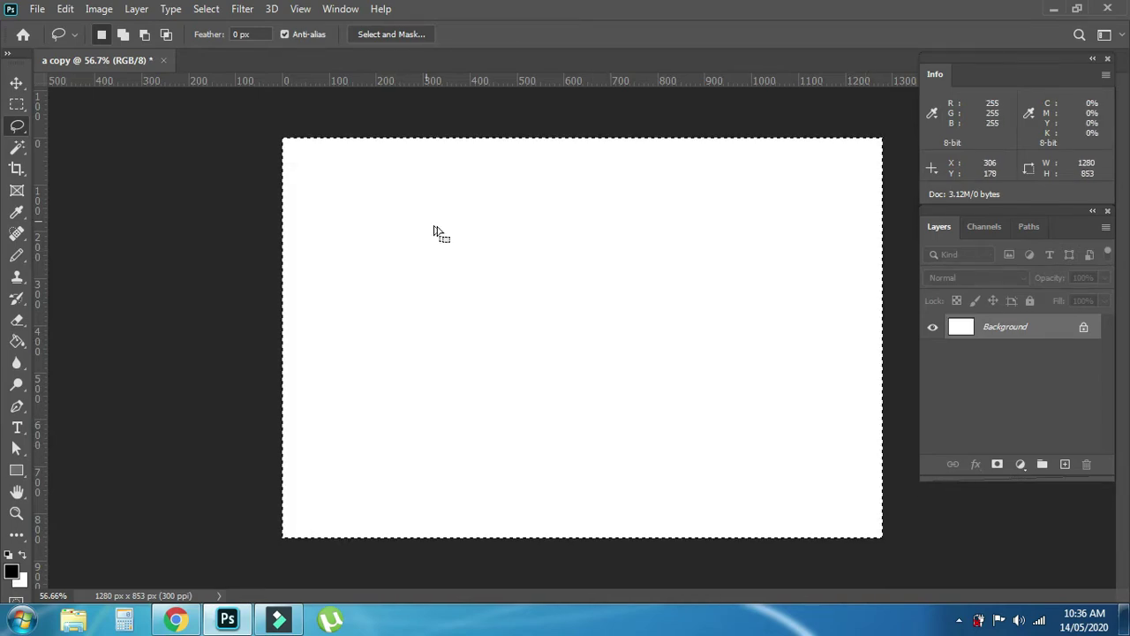
key("ctrl+d")
key("m")
left_click_drag(307, 200, 432, 385)
Step: Fill the tall rectangular selection with black and zoom in on it
key("x")
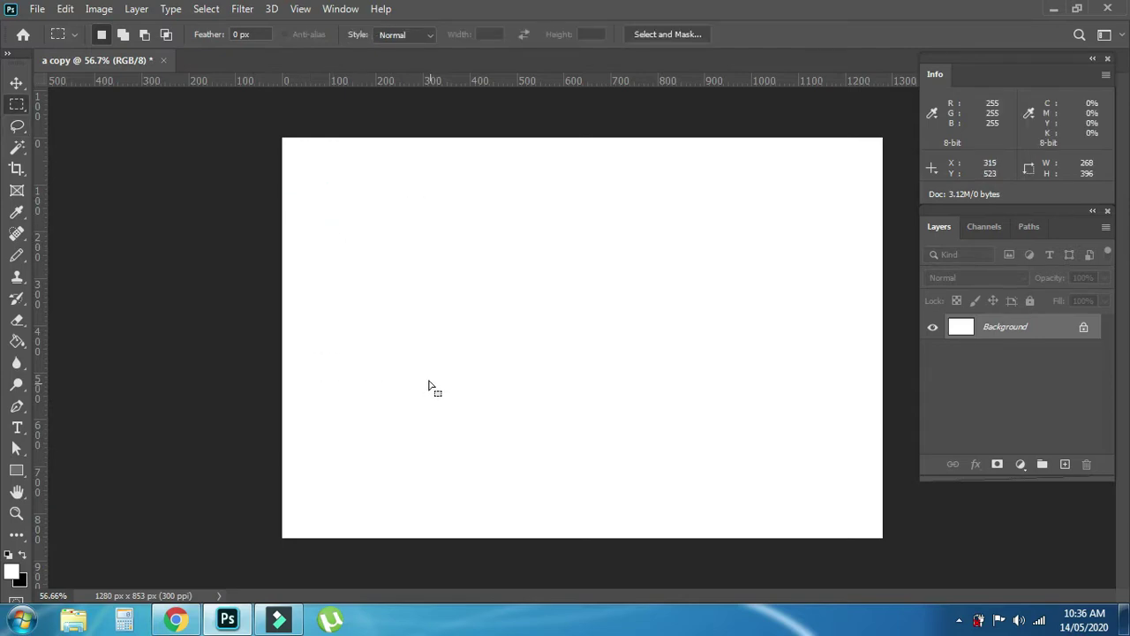
key("ctrl+BackSpace")
left_click_drag(362, 197, 409, 247)
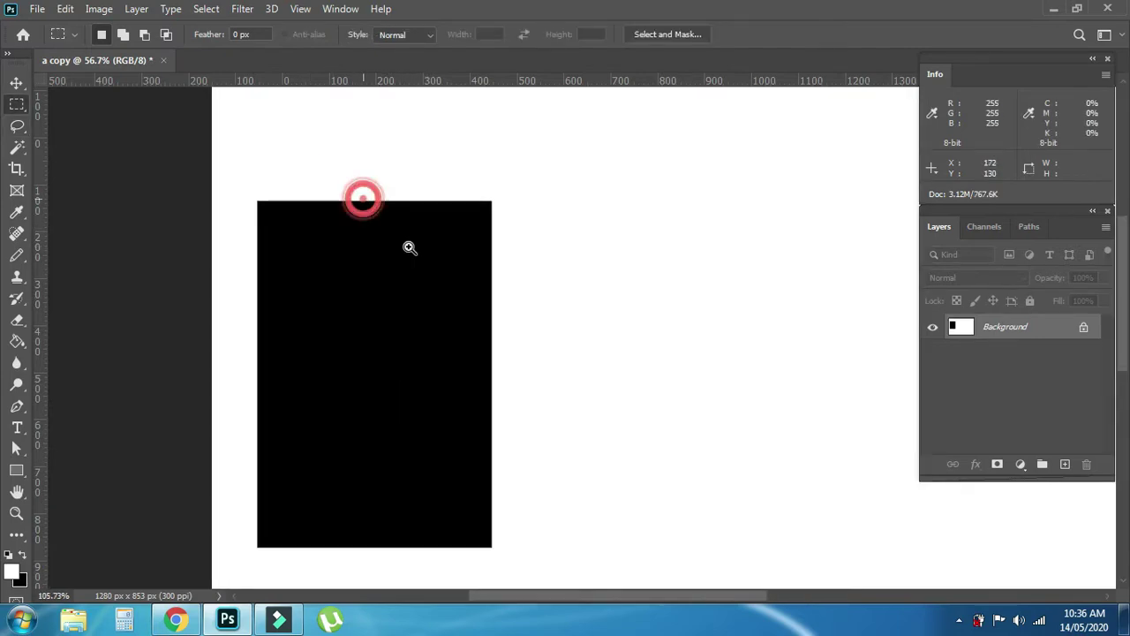
Step: Lasso a freehand area over the rectangle's top and move it to the right
key("l")
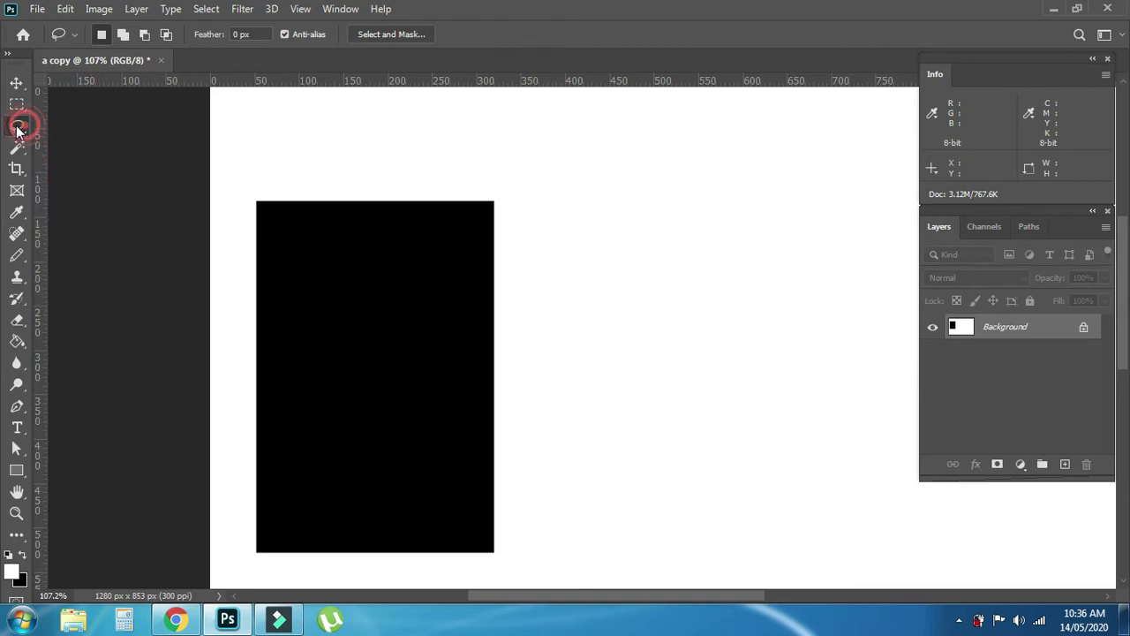
mouse_move(324, 153)
left_mouse_down()
mouse_move(385, 363)
mouse_move(403, 138)
left_mouse_up()
key("v")
left_click_drag(394, 259, 497, 255)
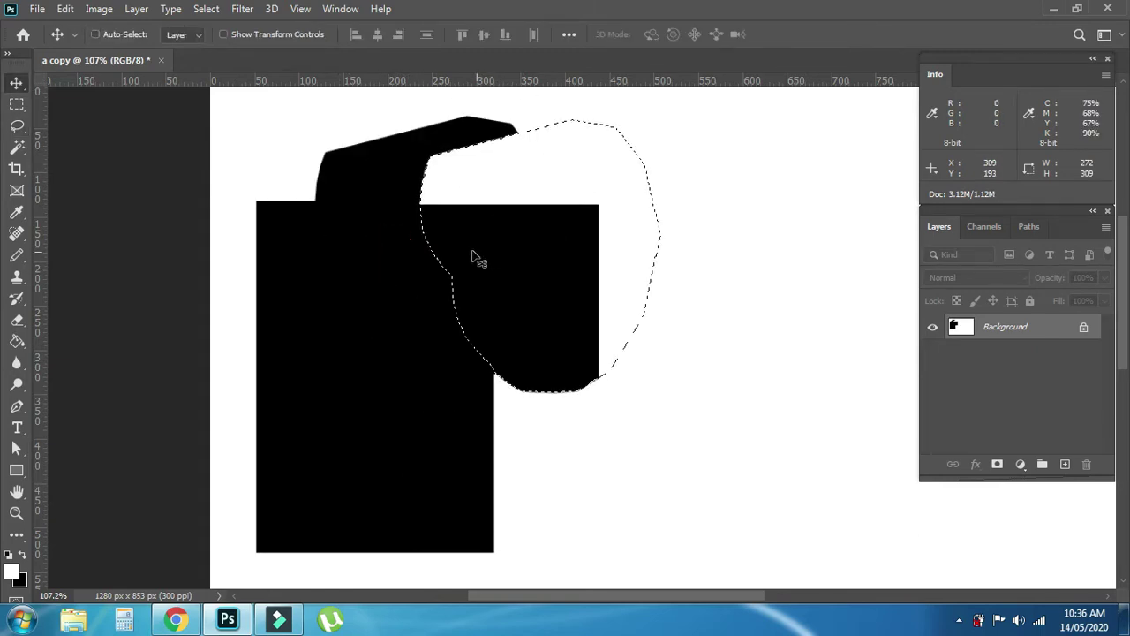
key("ctrl+z")
key("x")
left_click_drag(398, 235, 504, 244)
key("ctrl+d")
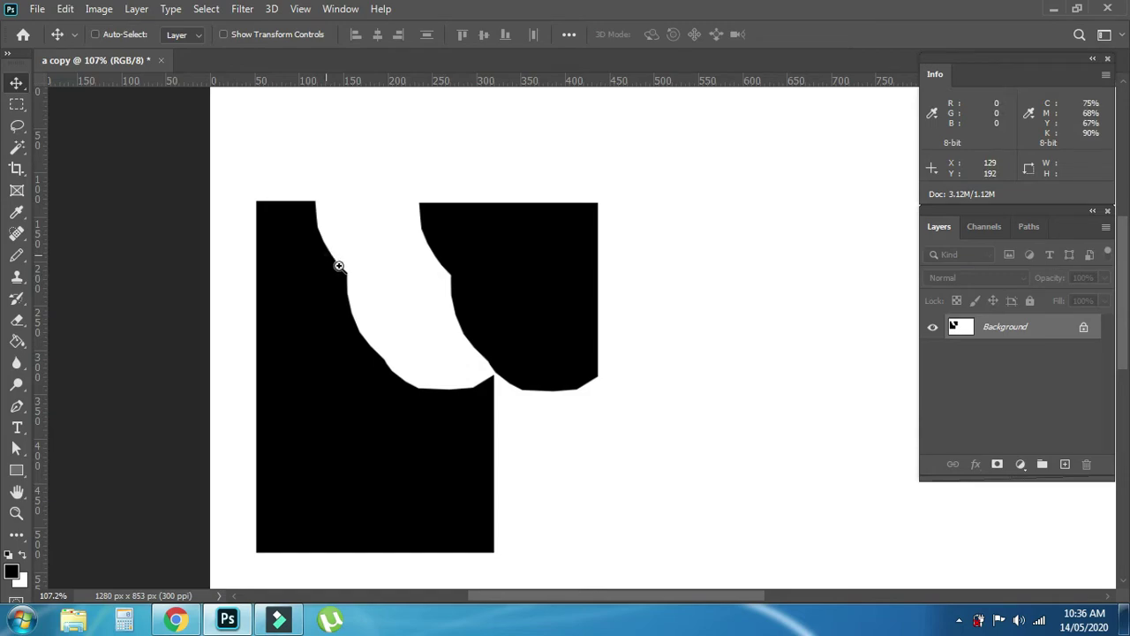
Step: Zoom in to inspect the curved cut edge, then fit the canvas on screen
left_click_drag(338, 262, 441, 340)
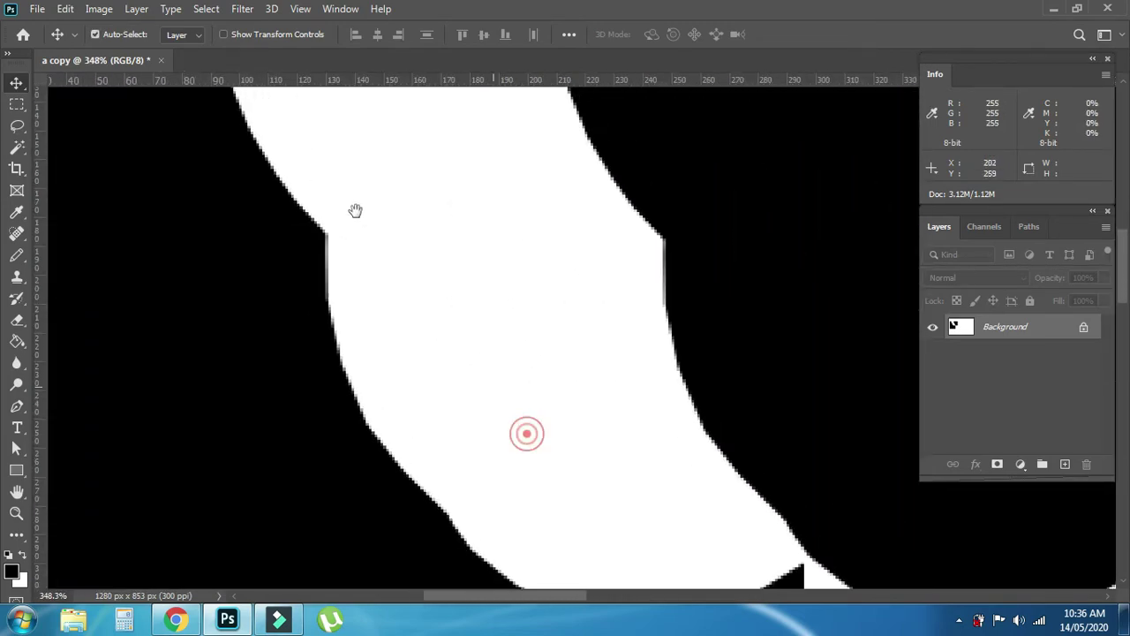
left_click_drag(525, 434, 466, 341)
left_click(295, 346)
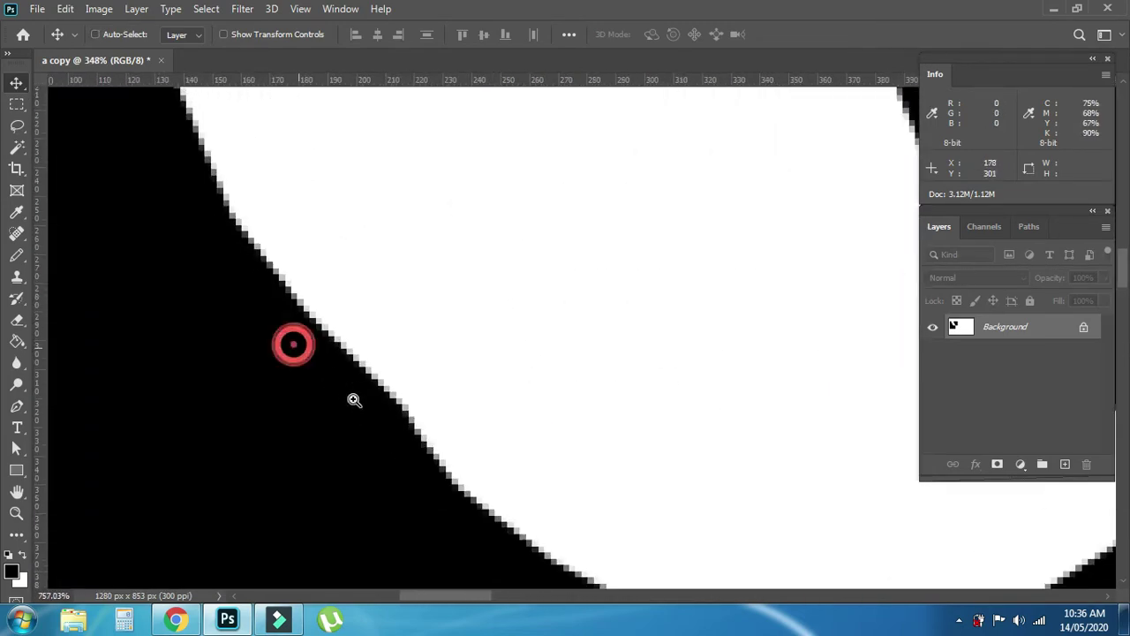
right_click(349, 301)
left_click(363, 300)
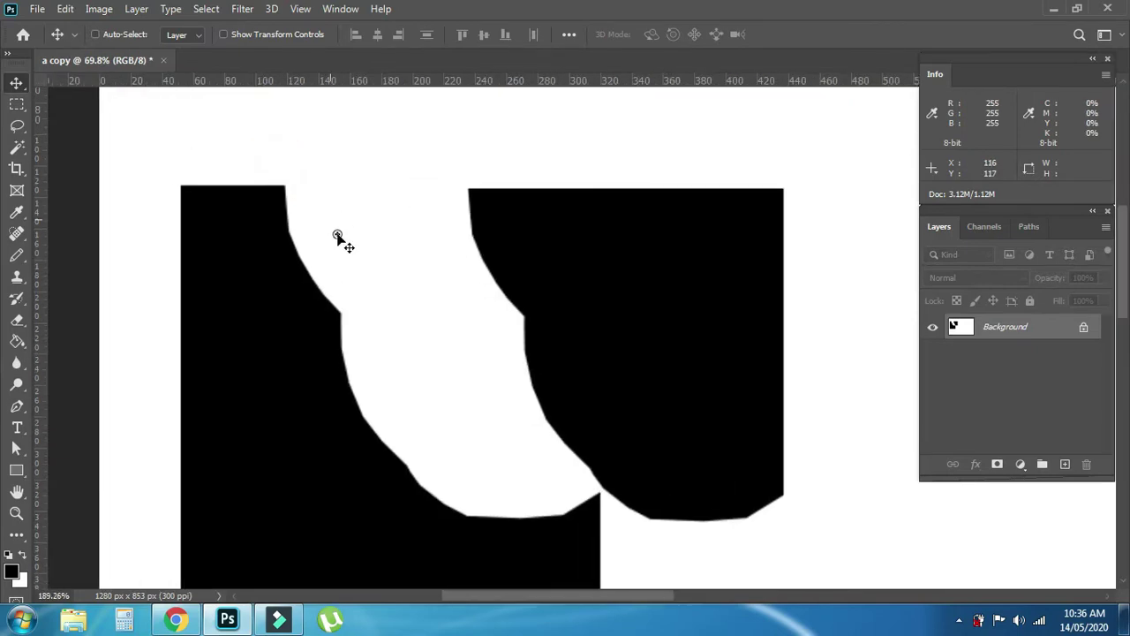
left_click_drag(300, 182, 341, 242)
Step: Uncheck Anti-alias for the Lasso and Magic Wand, keep Tolerance 32, and select Paint Bucket
left_click(16, 128)
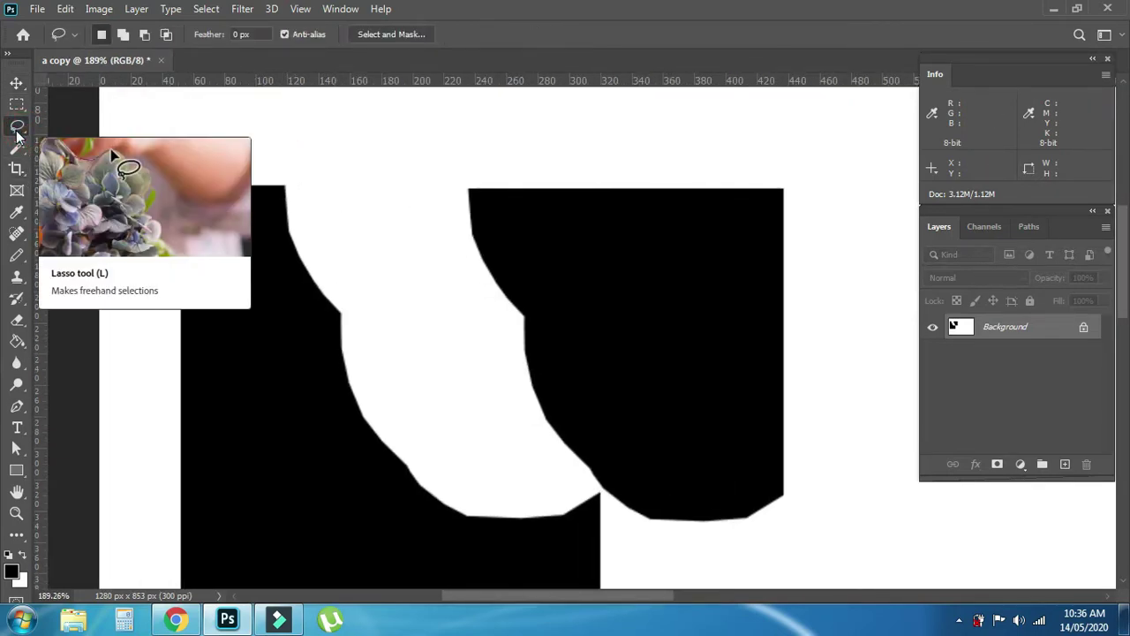
left_click(298, 38)
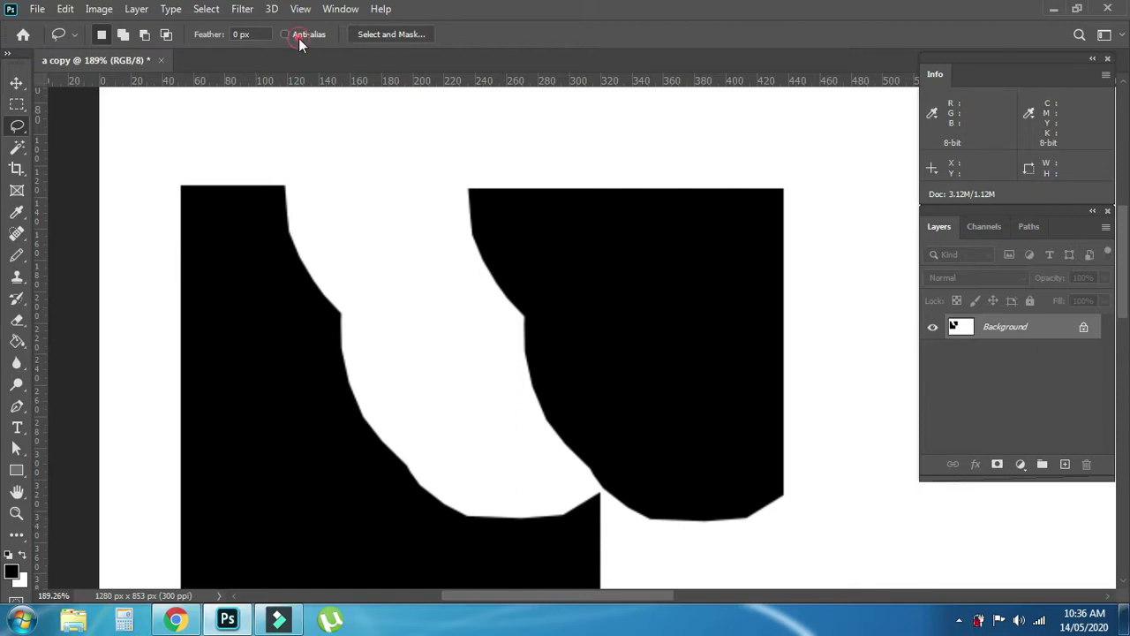
left_click(16, 148)
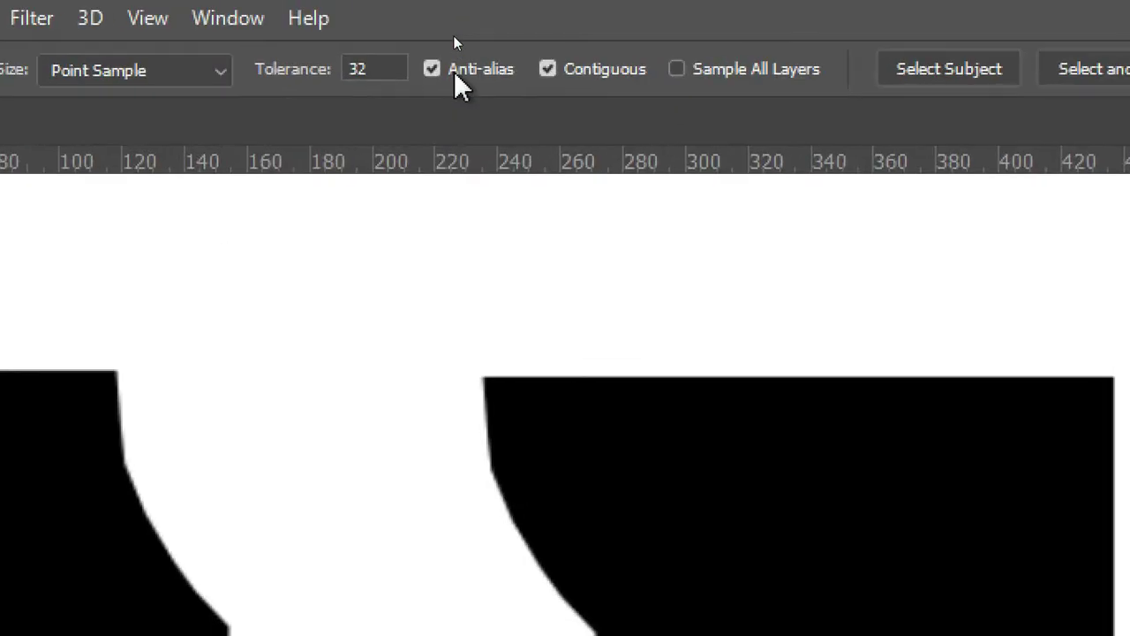
left_click(454, 70)
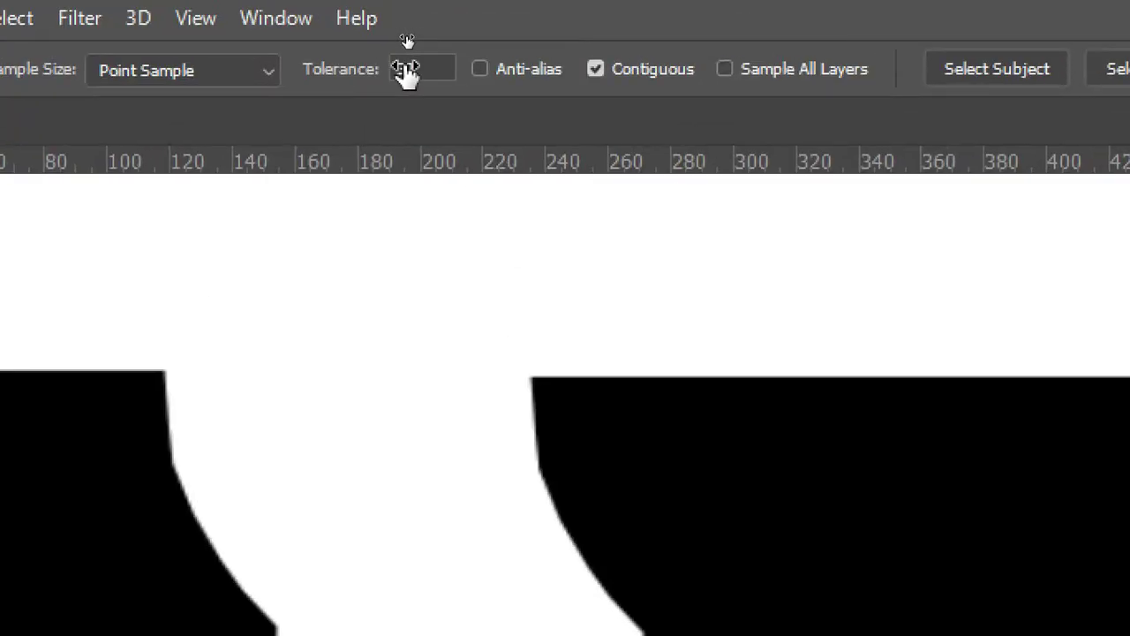
left_click(413, 71)
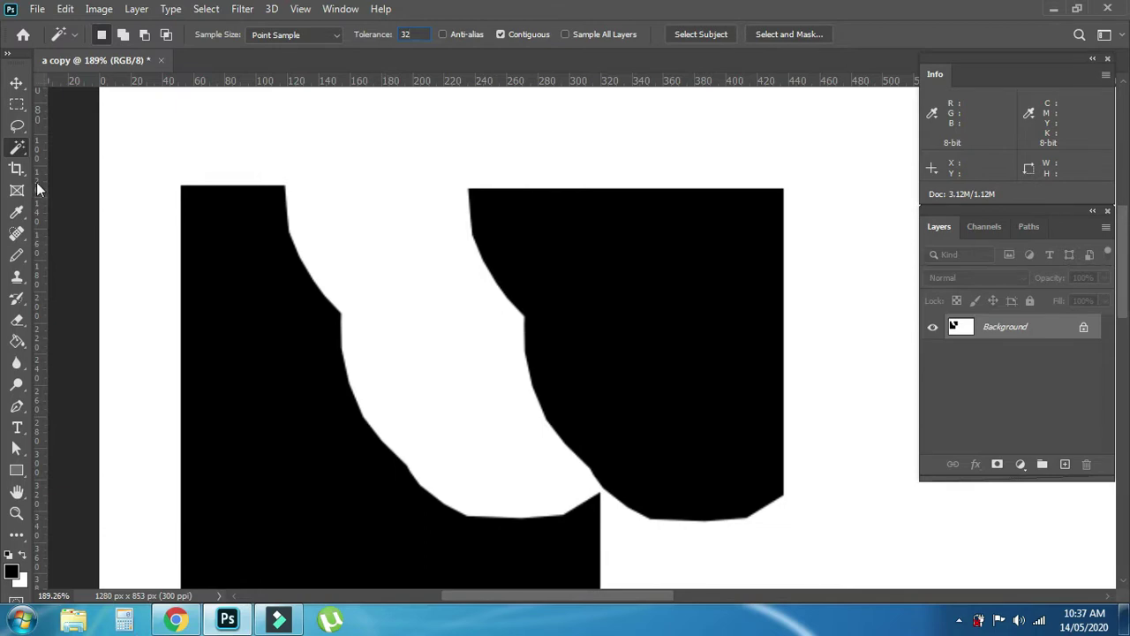
left_click(17, 343)
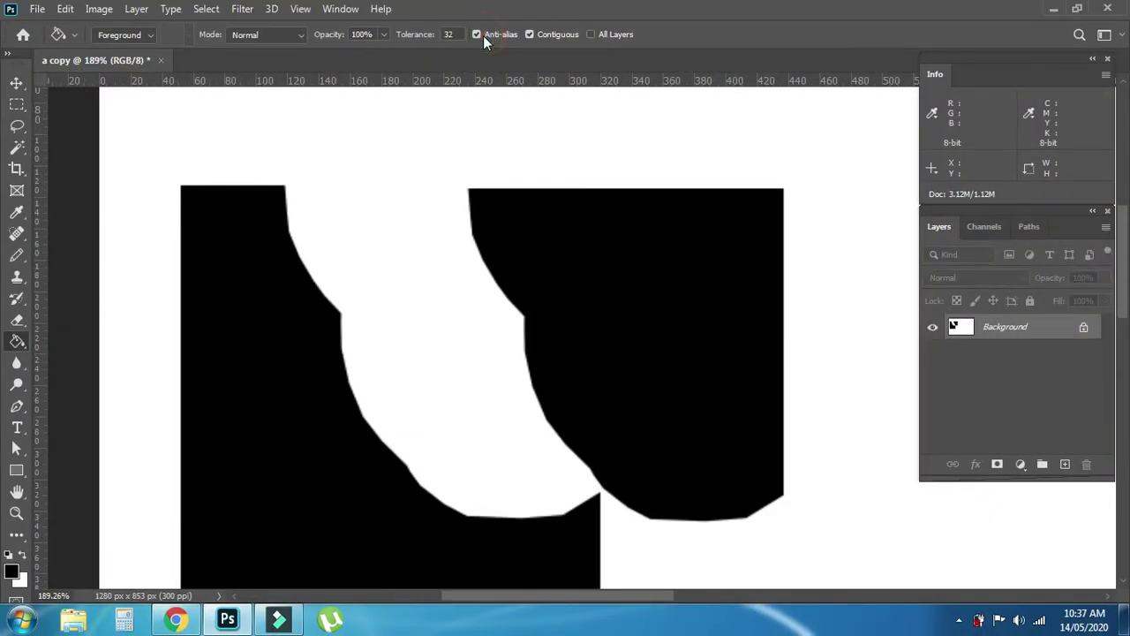
Step: Outline a small rectangle above the gap with a 5 px black inside stroke
key("m")
left_click_drag(360, 100, 440, 196)
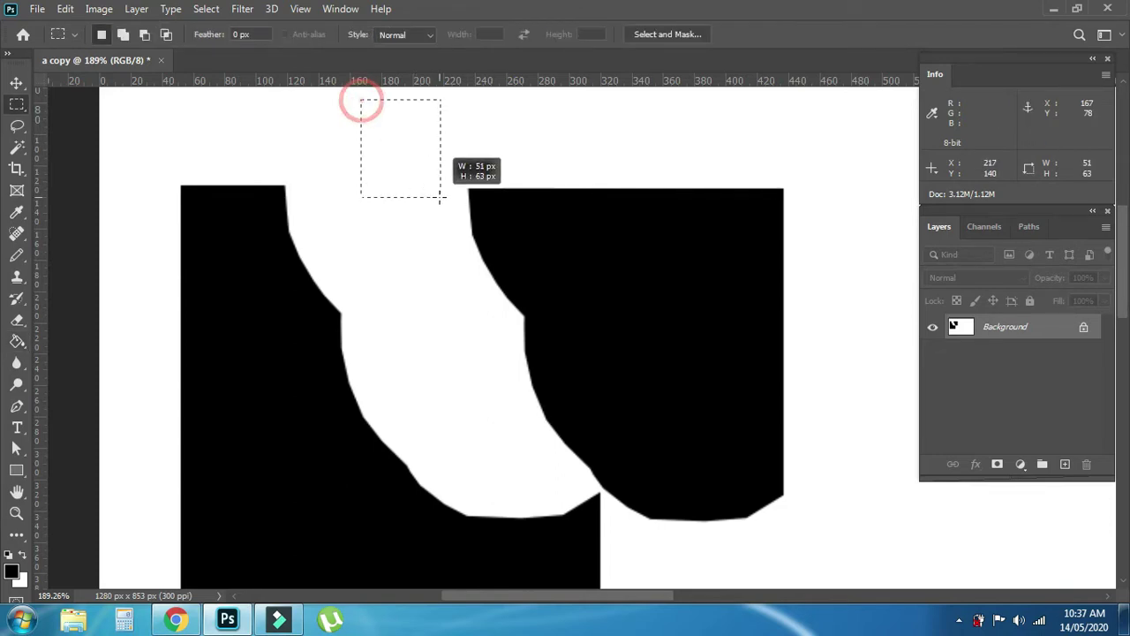
key("g")
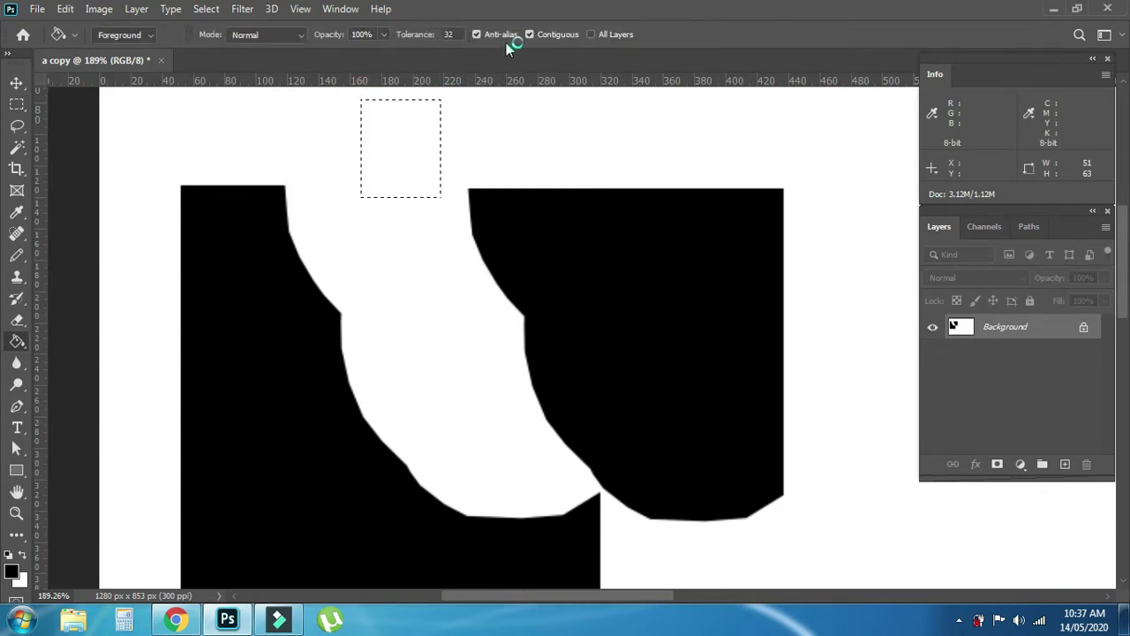
left_click(499, 34)
left_click(494, 35)
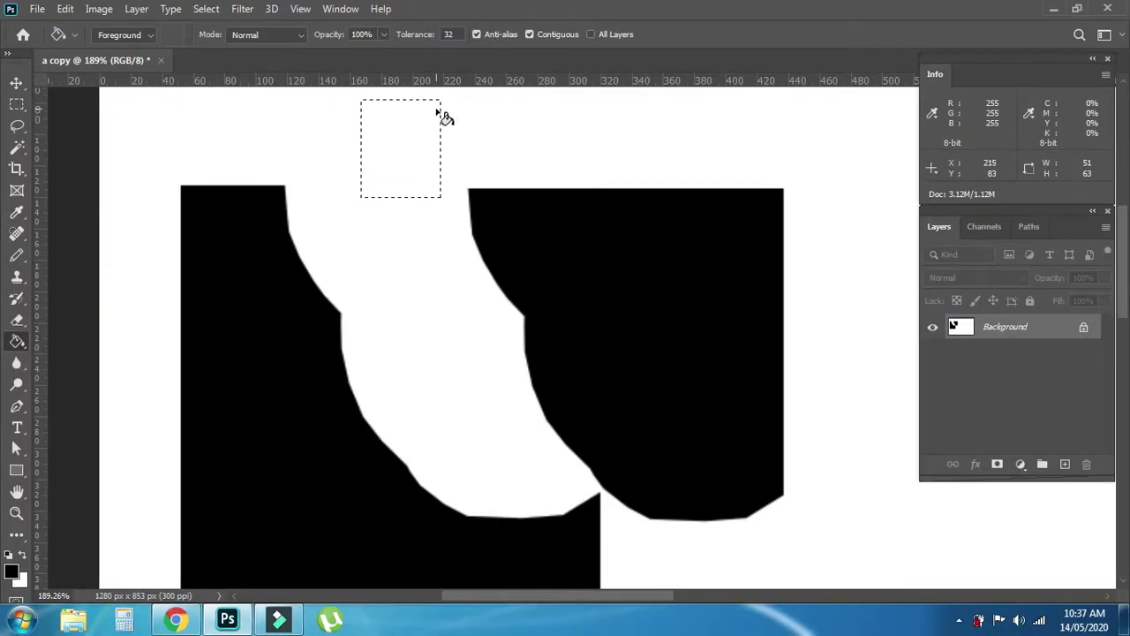
key("alt+e")
key("s")
left_click(672, 132)
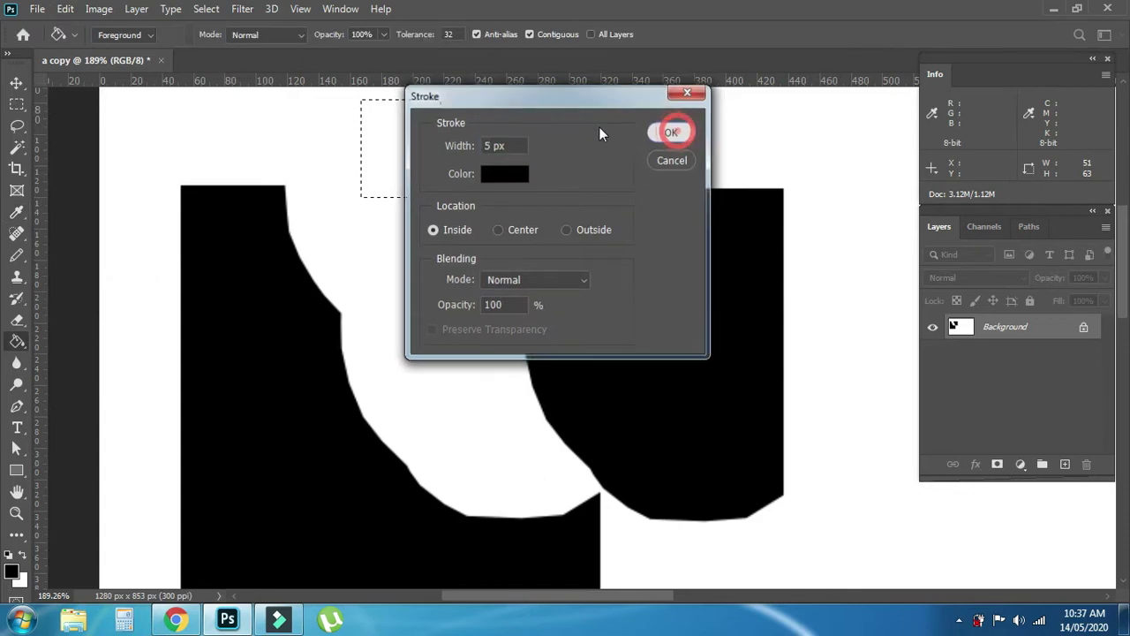
key("ctrl+d")
Step: Centre the rectangle in view and set the foreground colour to deep blue
scroll(434, 146, "up", 3)
scroll(467, 177, "up", 2)
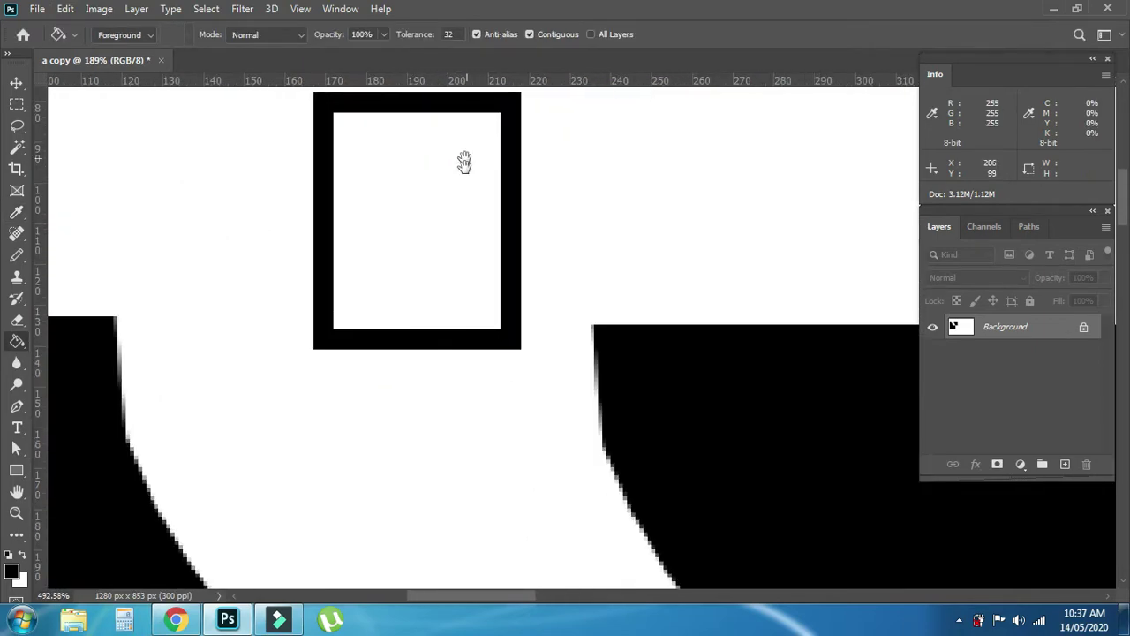
left_click_drag(462, 159, 440, 242)
key("i")
left_click(11, 572)
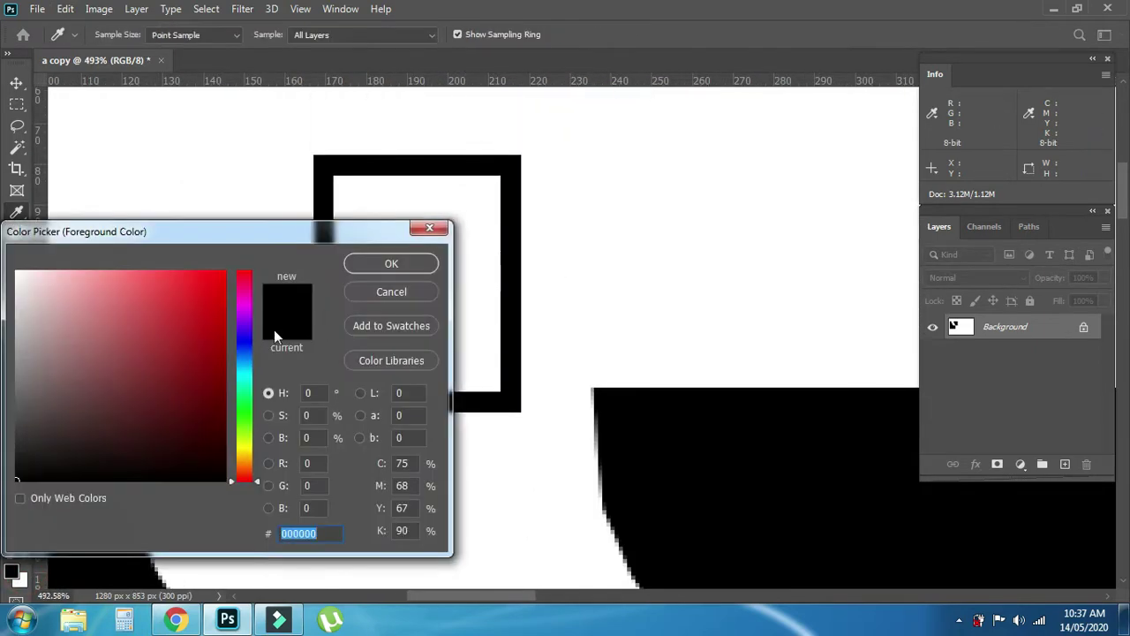
left_click(244, 341)
left_click(215, 310)
left_click(391, 263)
Step: Paint Bucket the rectangle's interior and black border solid blue
key("g")
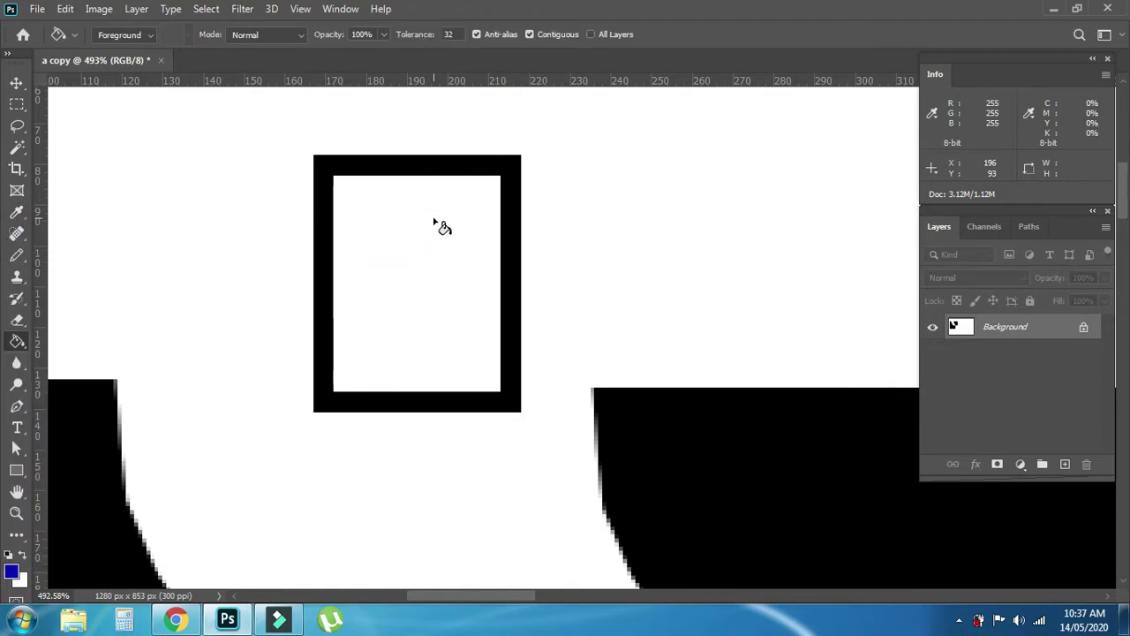
left_click(434, 256)
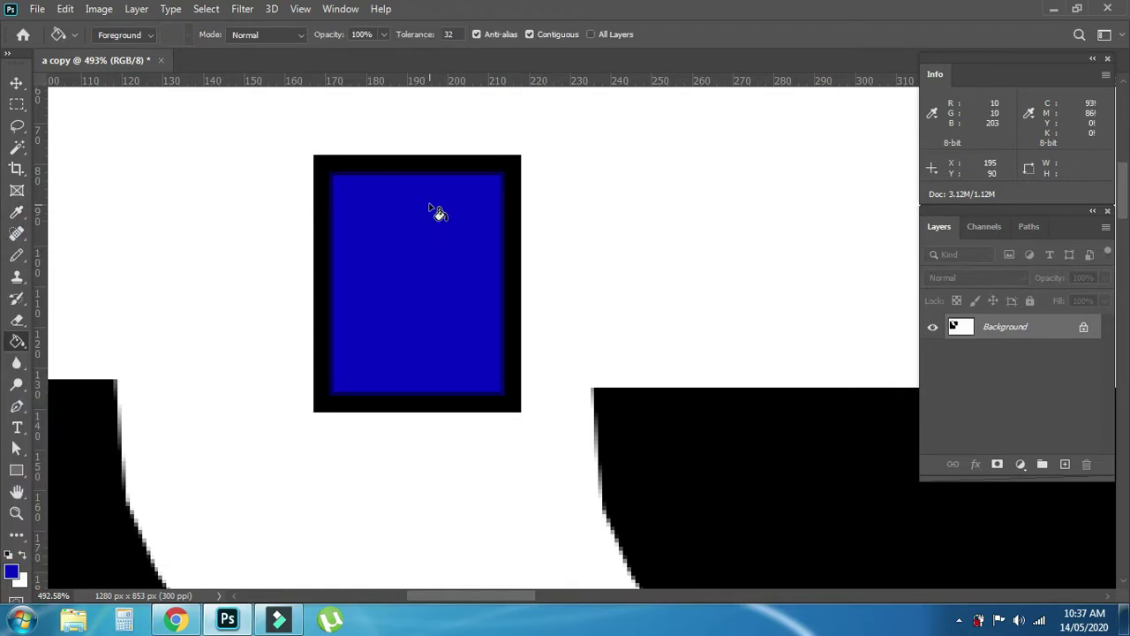
left_click(430, 205)
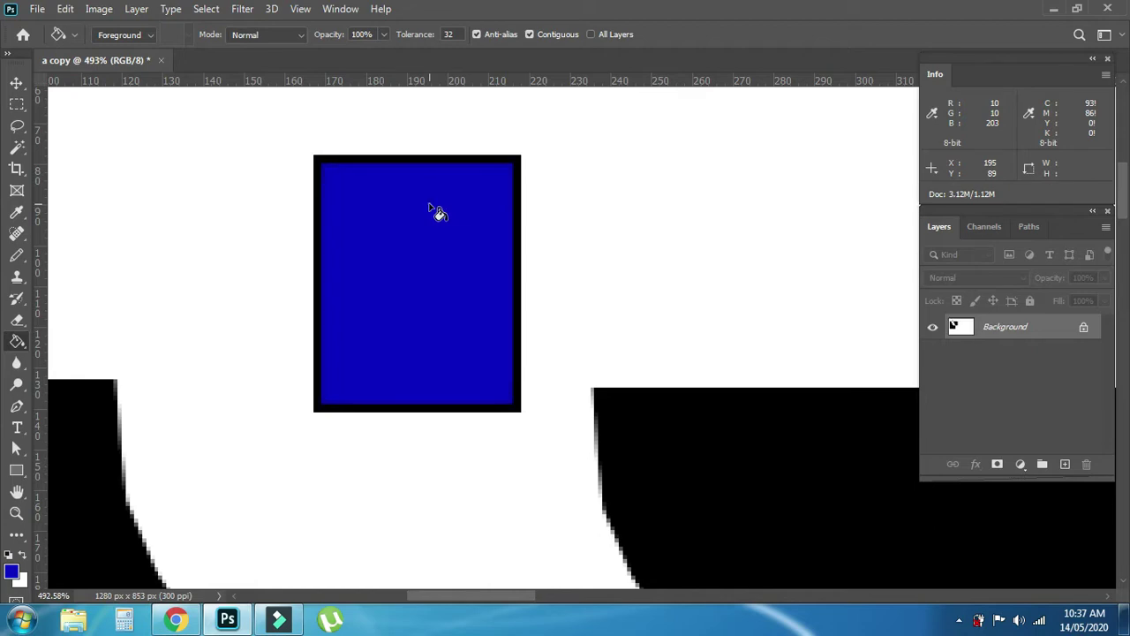
left_click(429, 203)
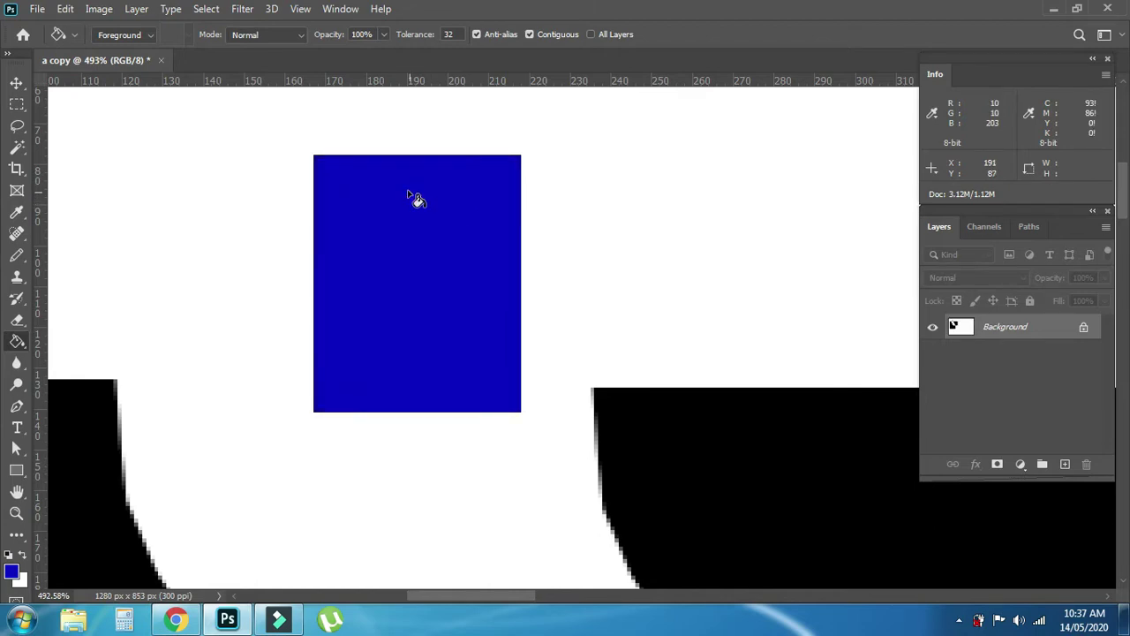
left_click(408, 191)
left_click(408, 191)
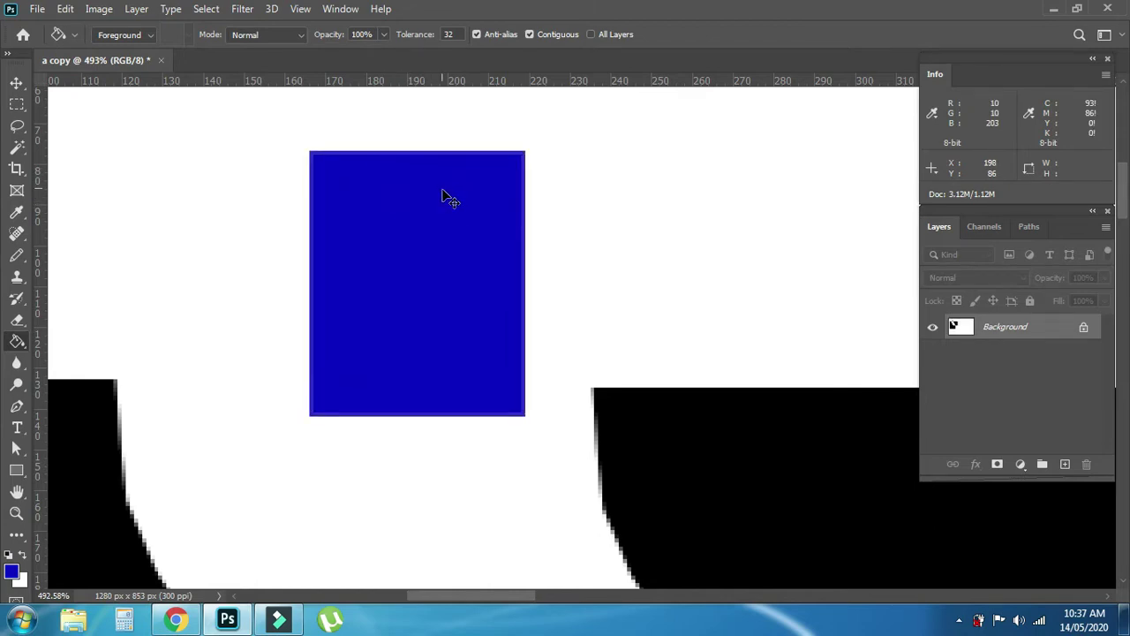
Step: Undo back to the black border, then refill only the interior blue with anti-aliasing off
key("ctrl+z")
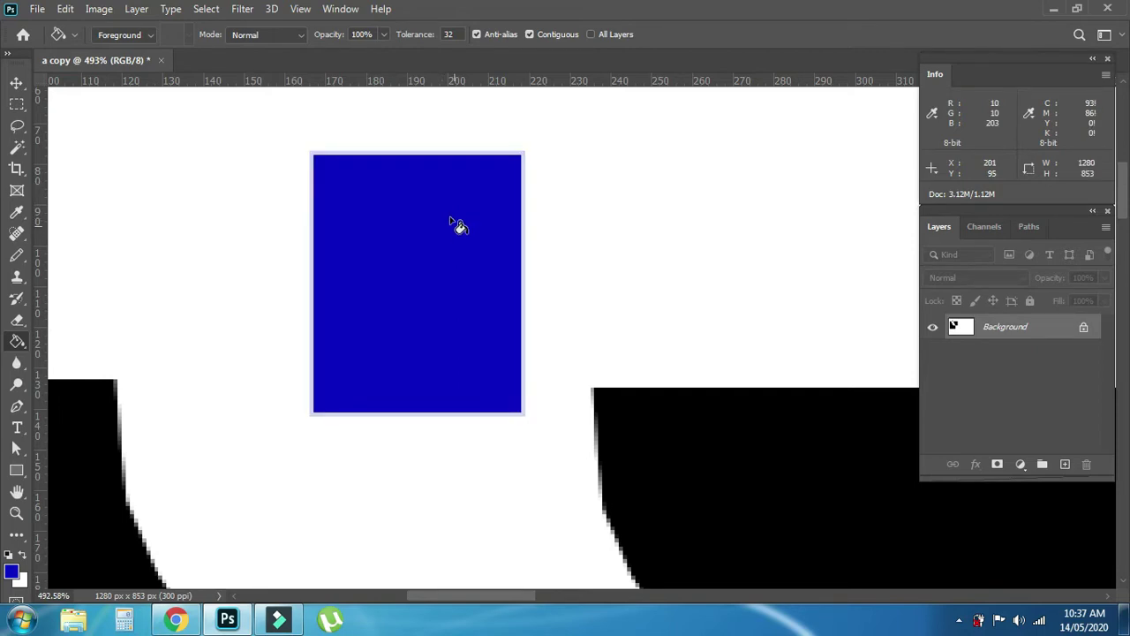
key("ctrl+z")
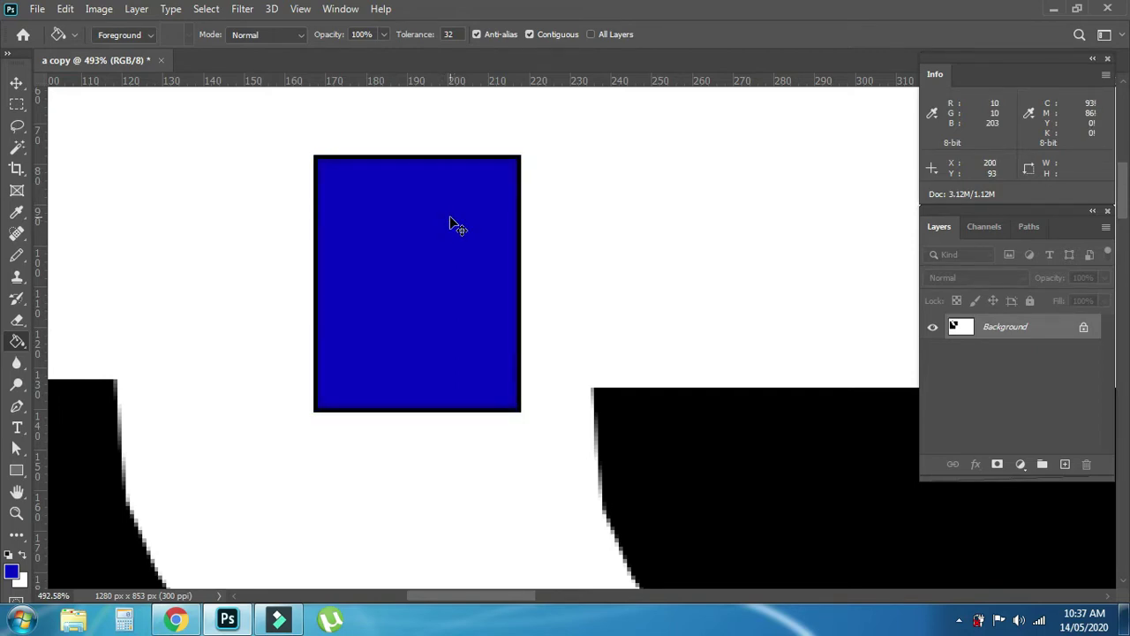
key("ctrl+z")
key("ctrl+z")
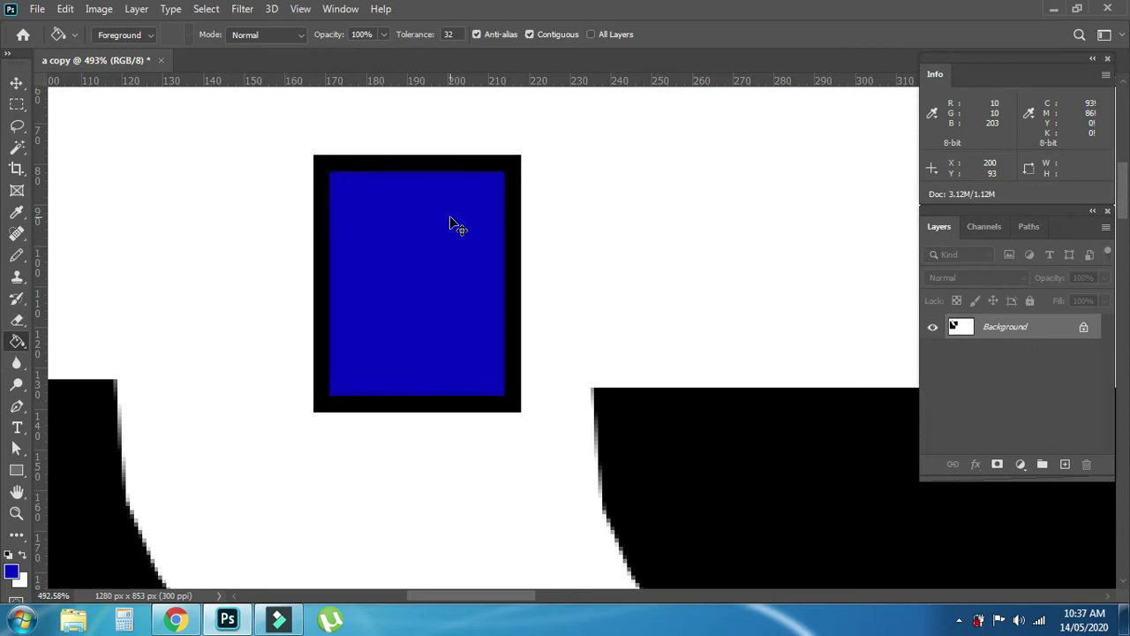
key("ctrl+z")
key("ctrl+z")
left_click(490, 35)
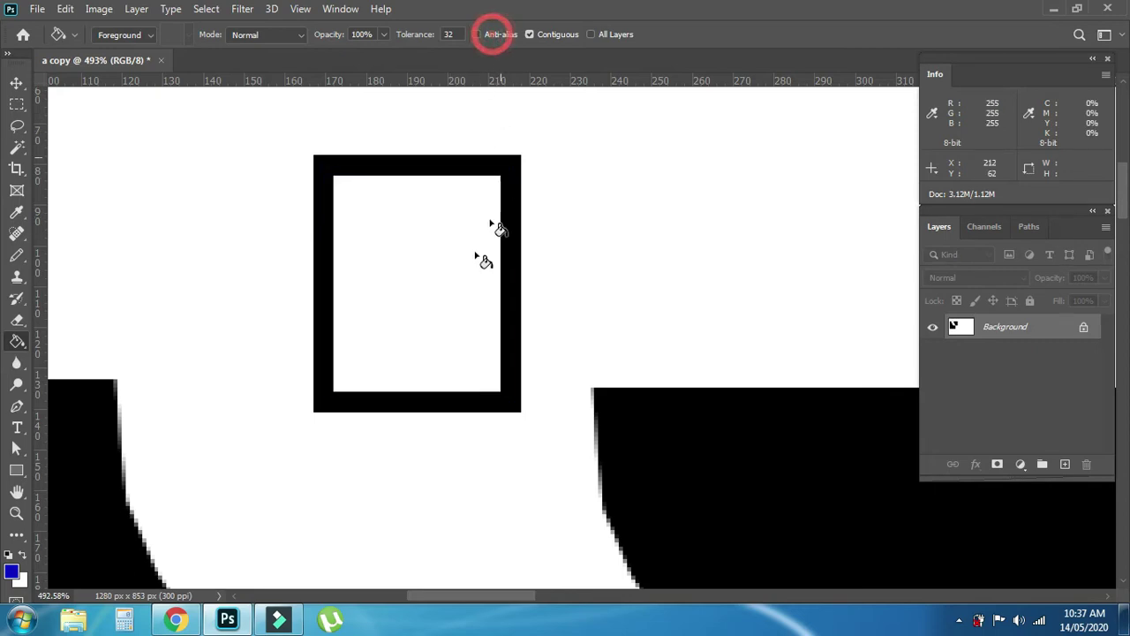
left_click(457, 261)
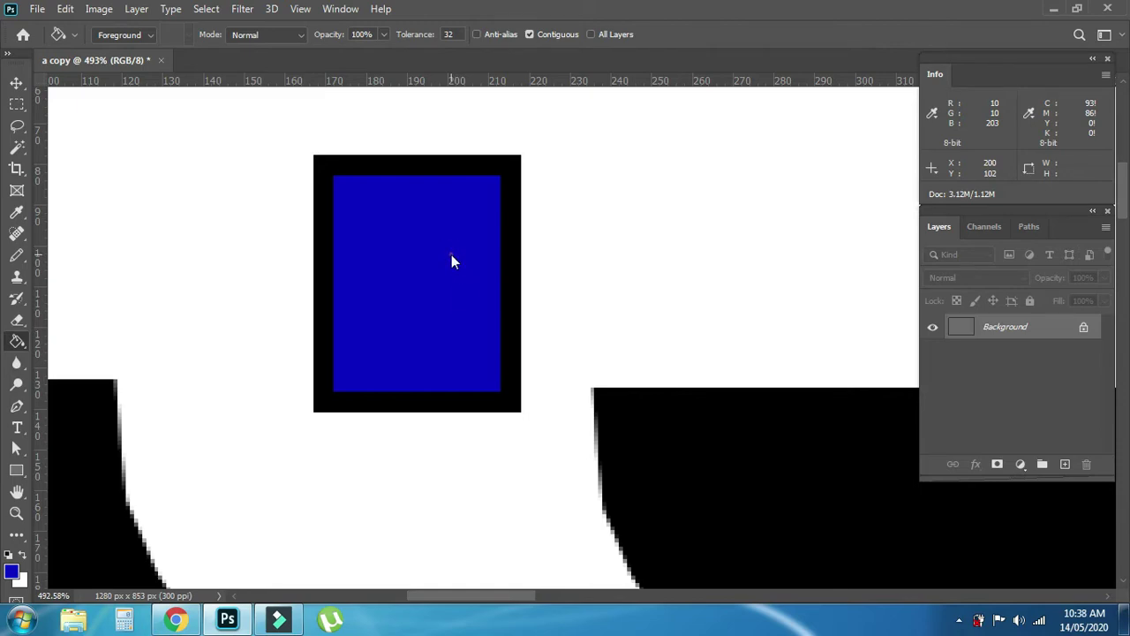
left_click(450, 255)
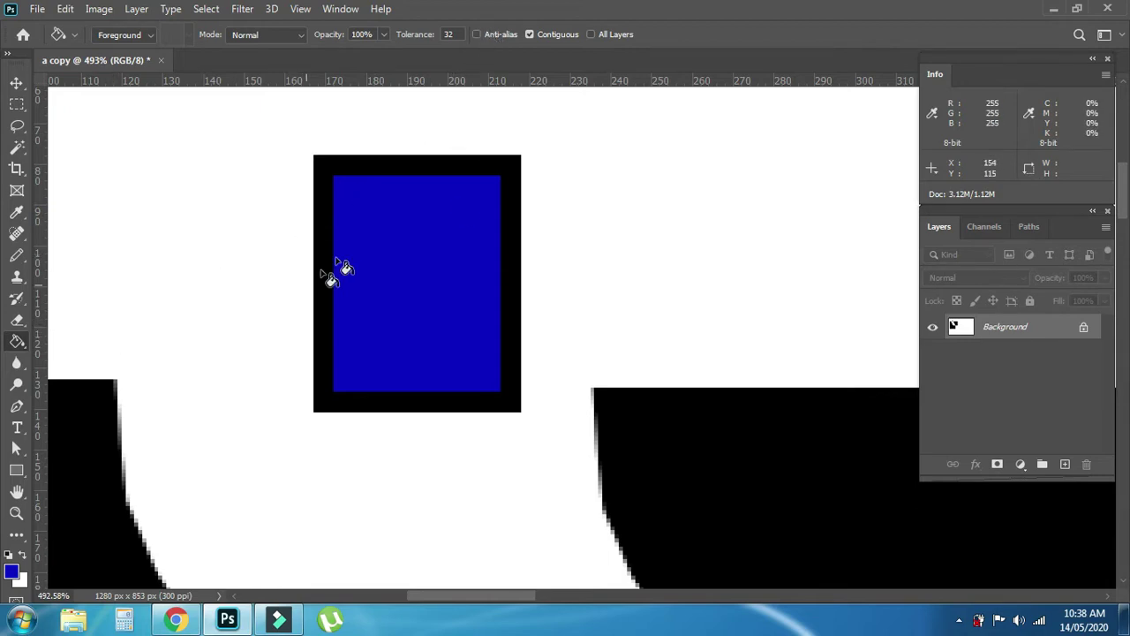
left_click(17, 408)
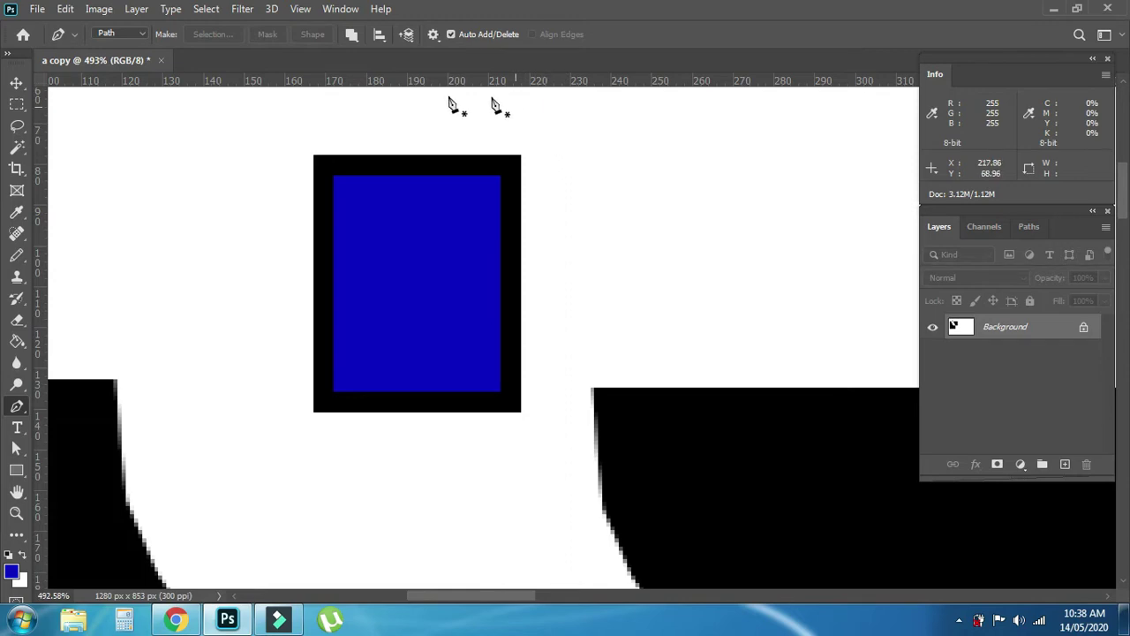
Step: Zoom out and erase the whole canvas back to white
left_click_drag(503, 196, 426, 166)
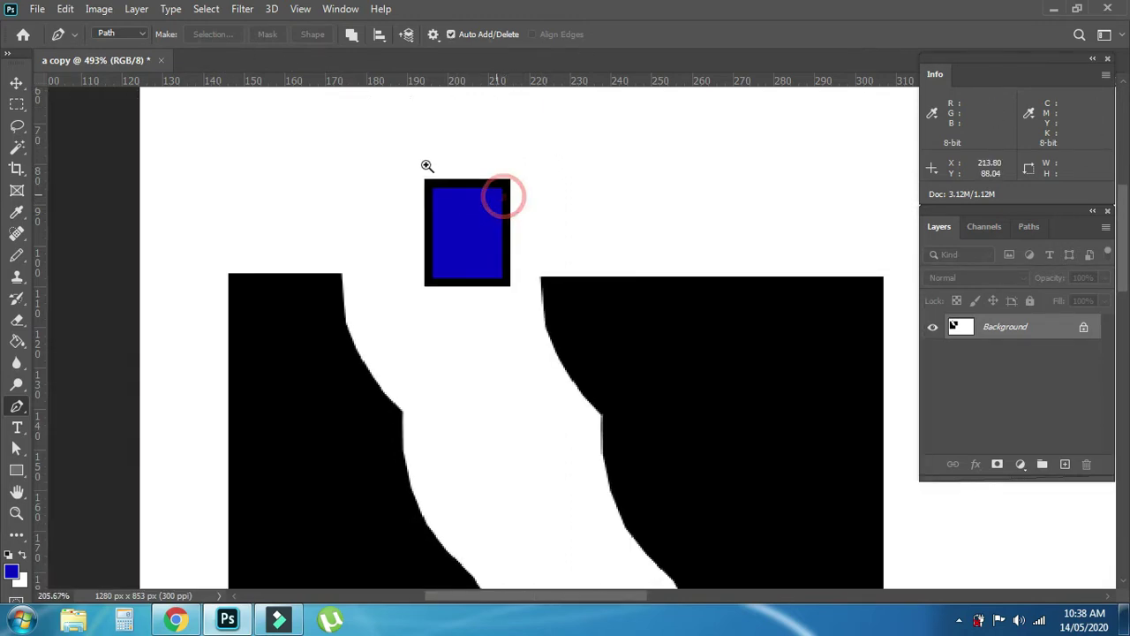
left_click_drag(518, 226, 446, 174)
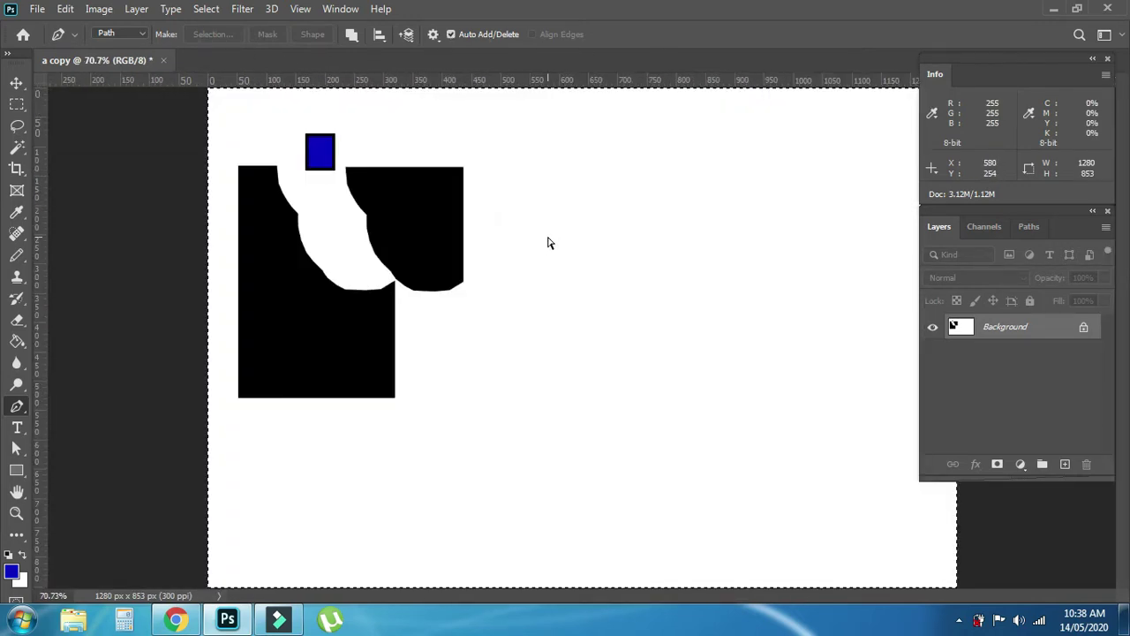
key("BackSpace")
key("ctrl+d")
Step: Draw a curved test pen path, then delete it
left_click(424, 166)
left_click_drag(416, 257, 517, 292)
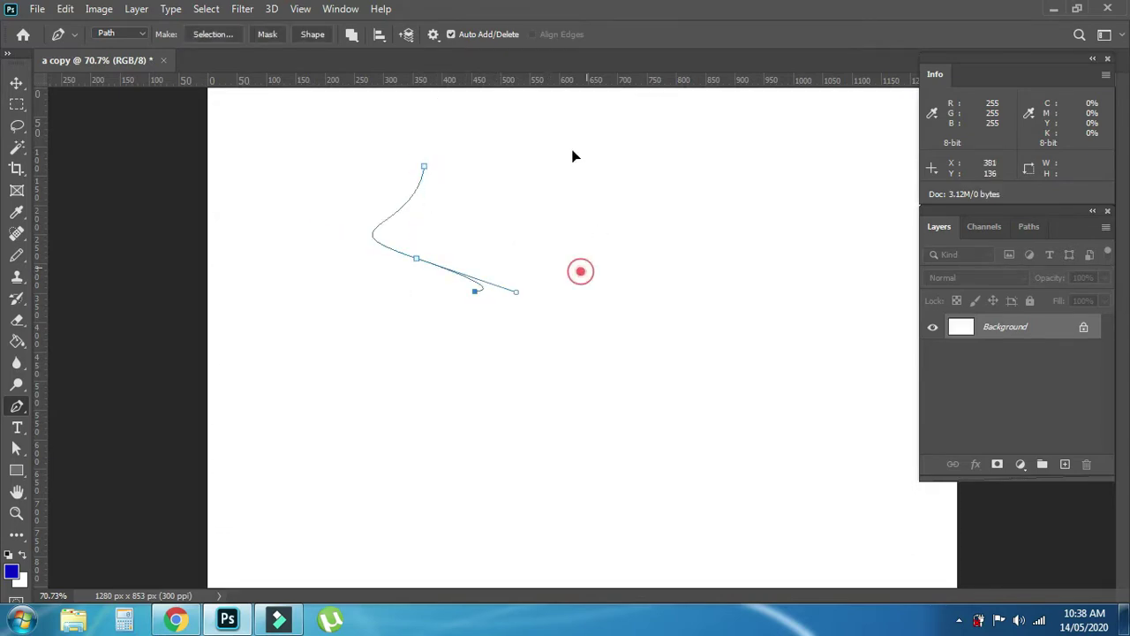
left_click_drag(580, 271, 570, 151)
left_click_drag(466, 285, 468, 360)
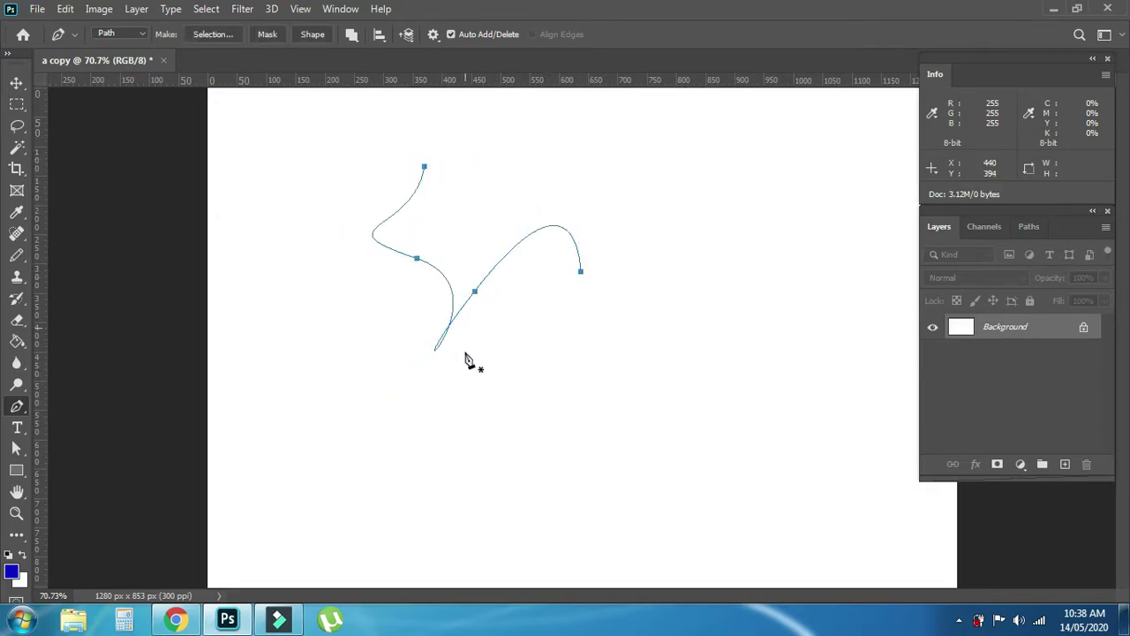
key("Delete")
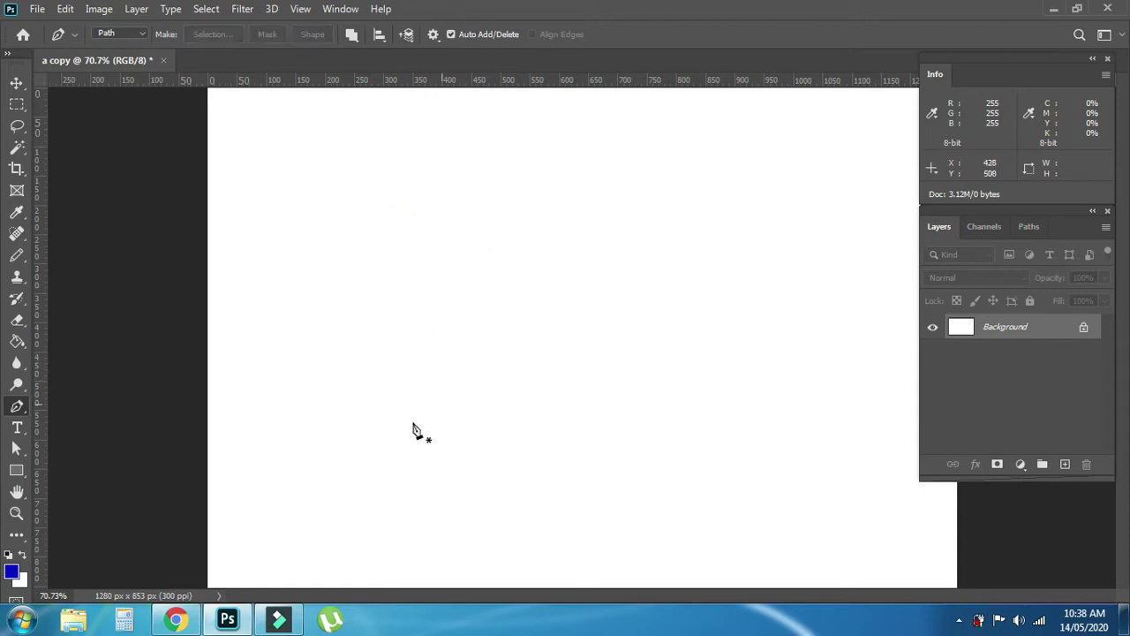
Step: Draw a closed teardrop pen path and select the whole path
left_click(425, 421)
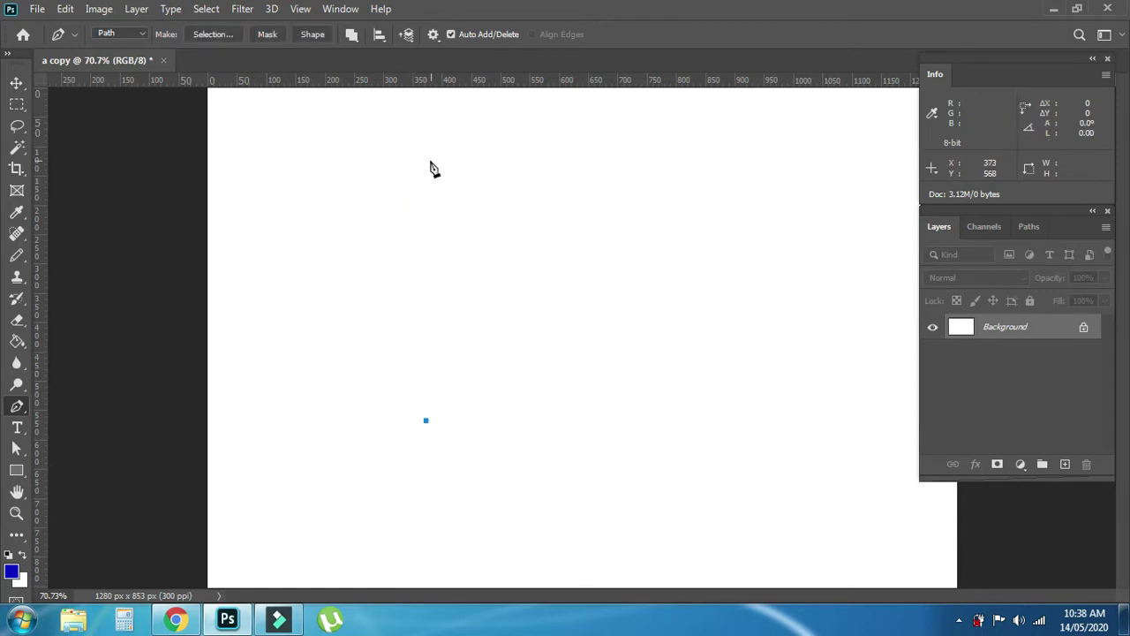
left_click_drag(426, 160, 540, 160)
left_click(426, 420)
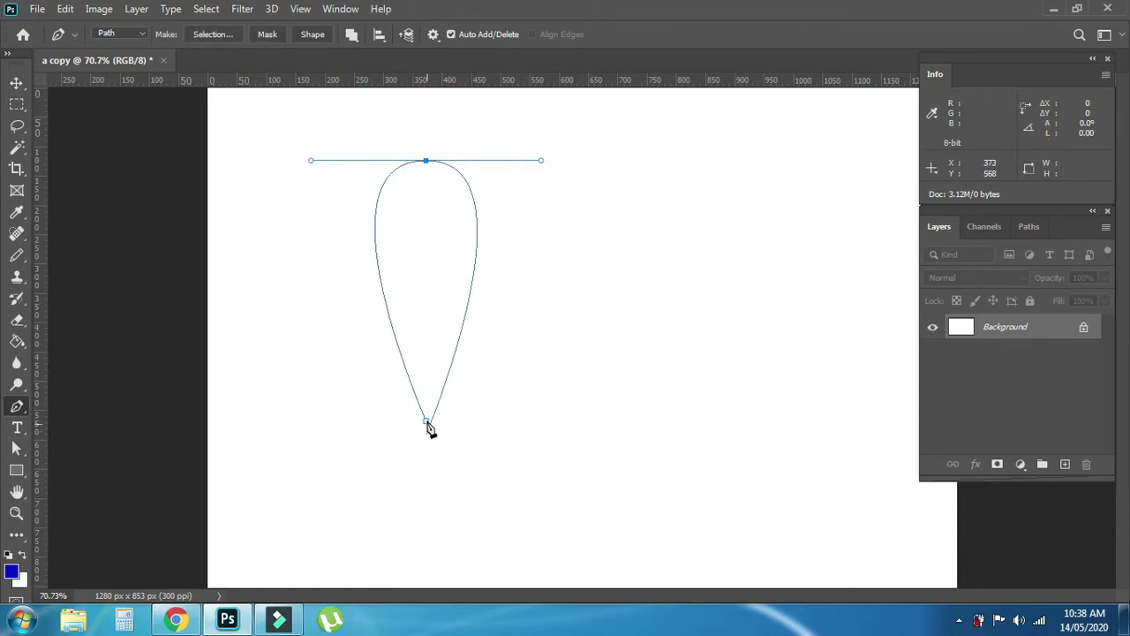
left_click(426, 420)
key("a")
left_click_drag(312, 115, 631, 491)
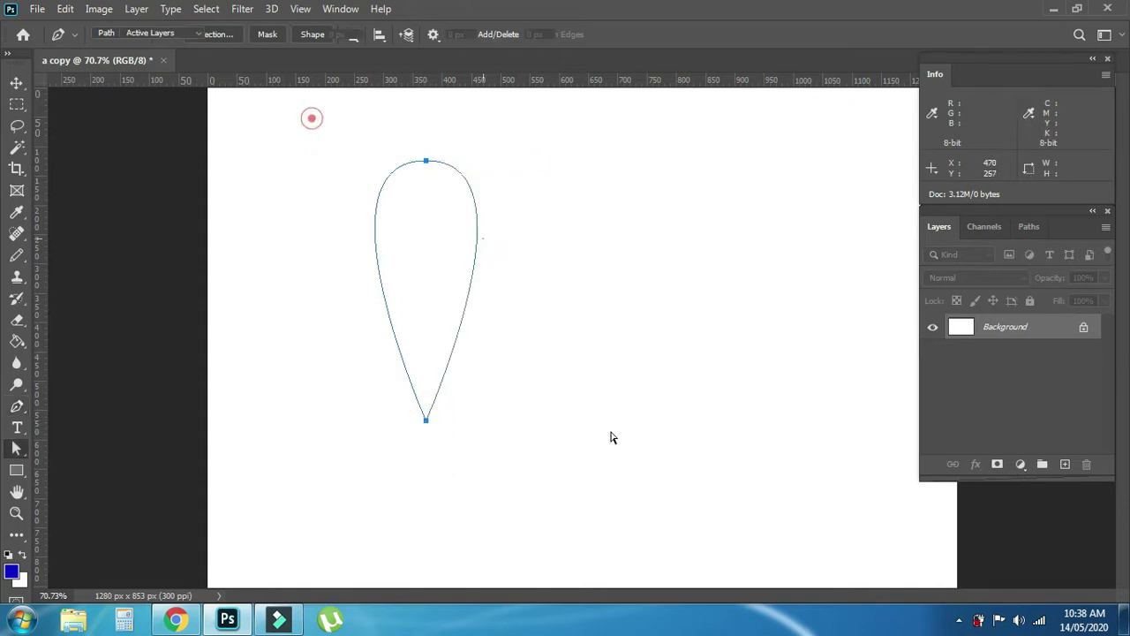
left_click(422, 179, "ctrl")
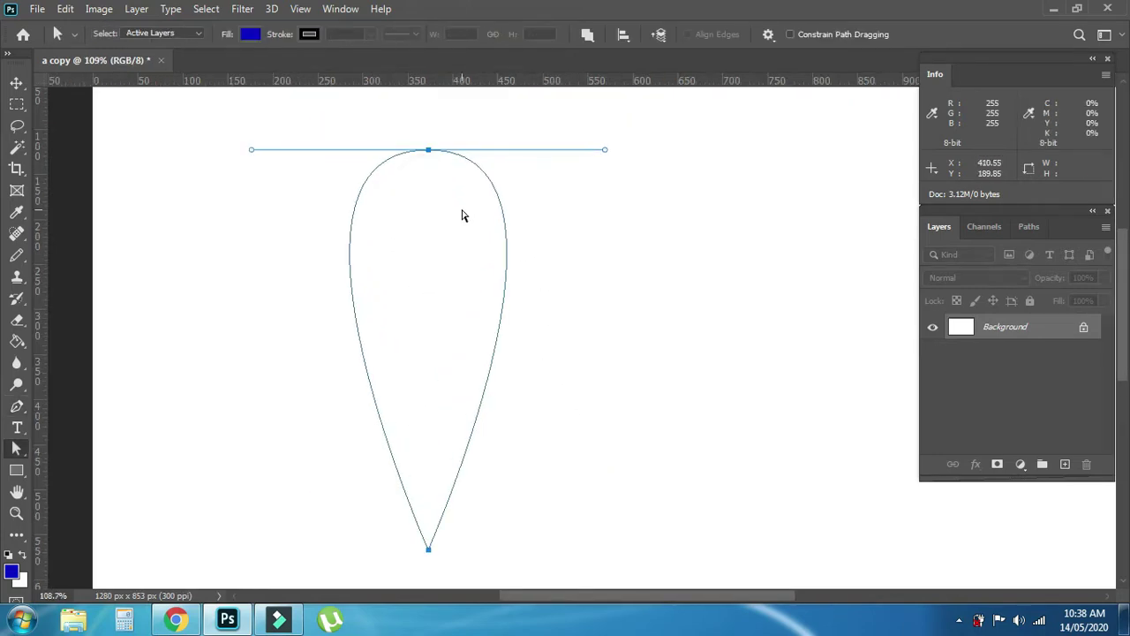
Step: Convert the teardrop path into an anti-aliased selection
right_click(475, 206)
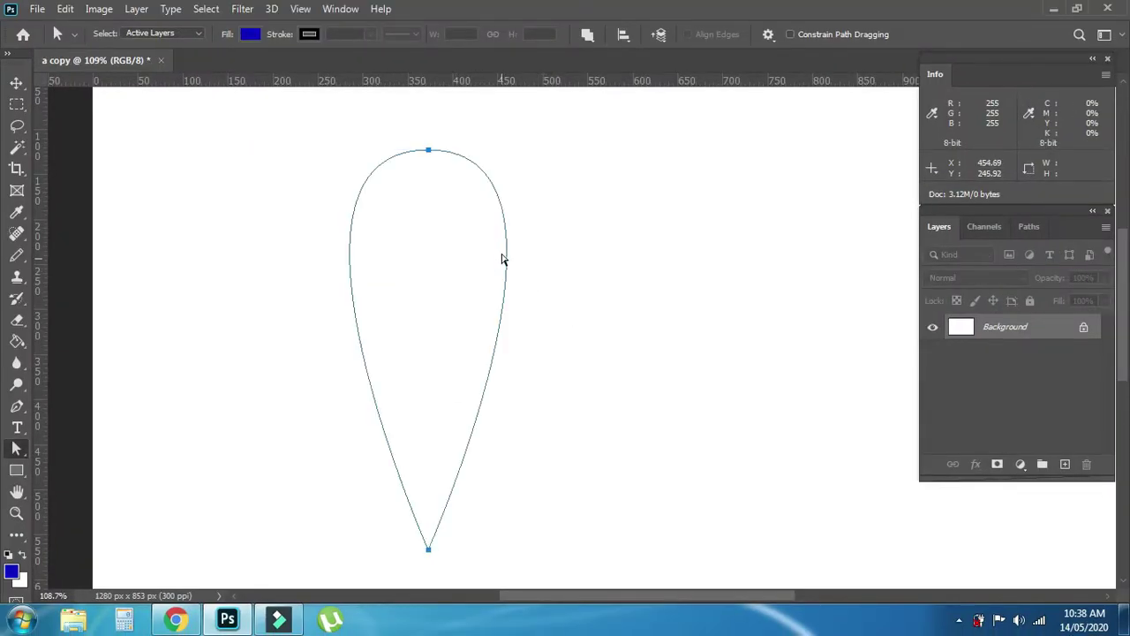
right_click(478, 208)
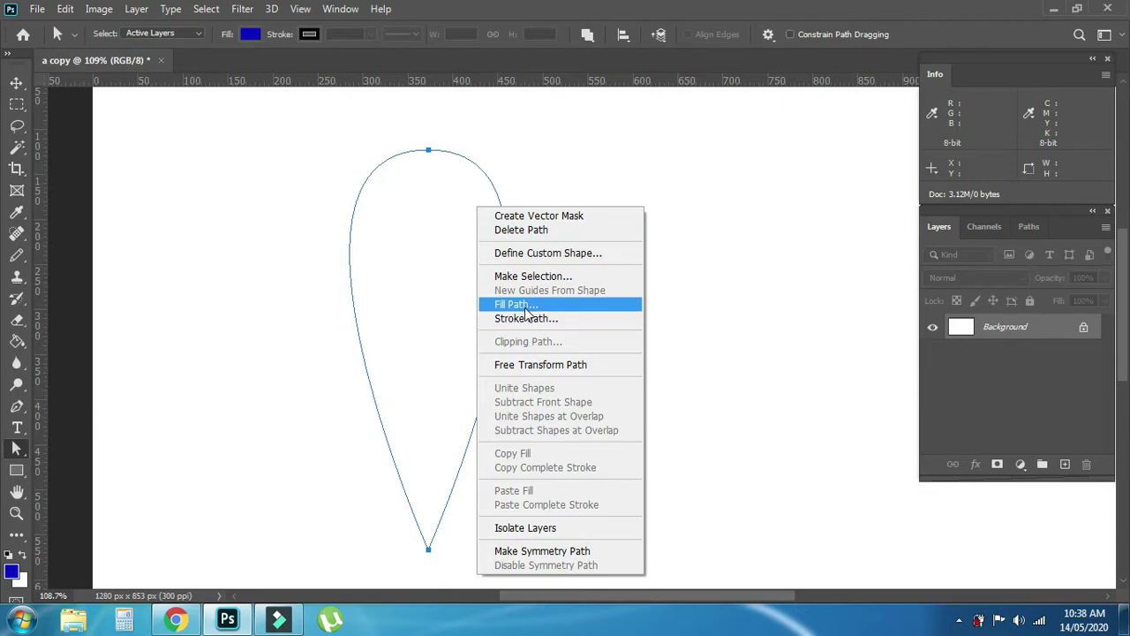
left_click(533, 276)
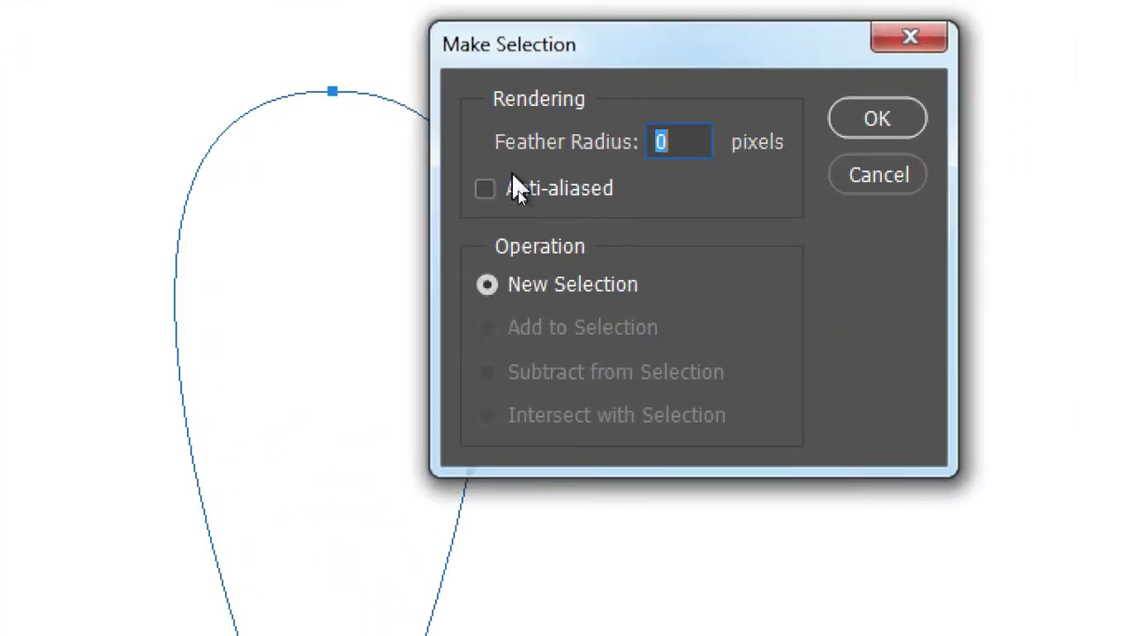
left_click(485, 188)
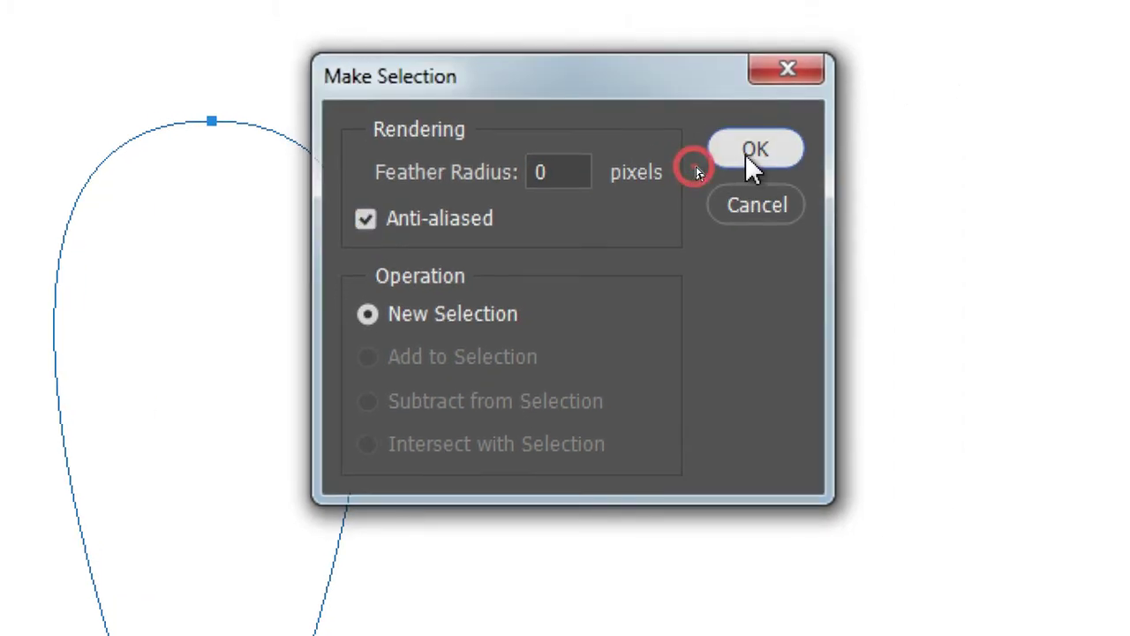
left_click(746, 166)
Step: Apply a 5 px blue stroke inside the selection, then undo it
left_click(465, 155)
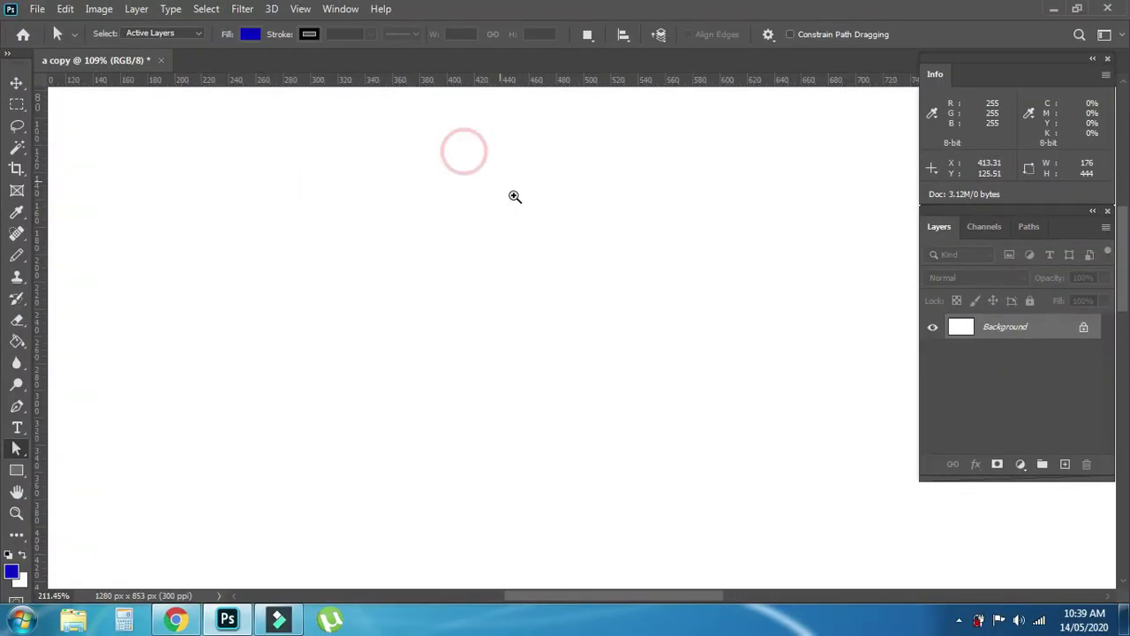
key("alt+e")
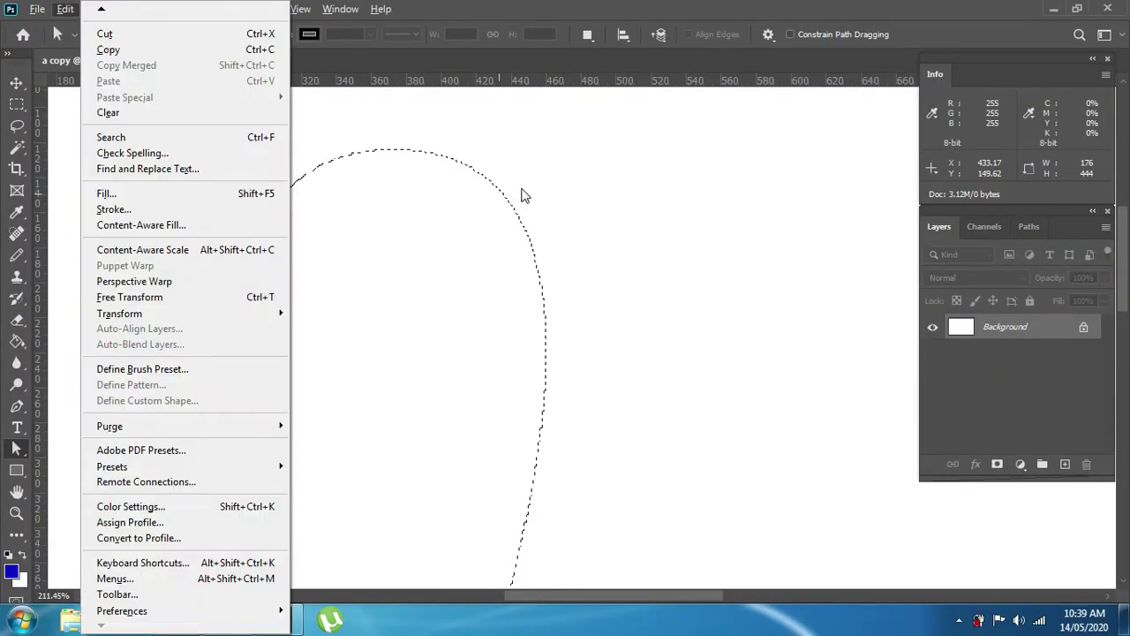
key("s")
left_click(685, 132)
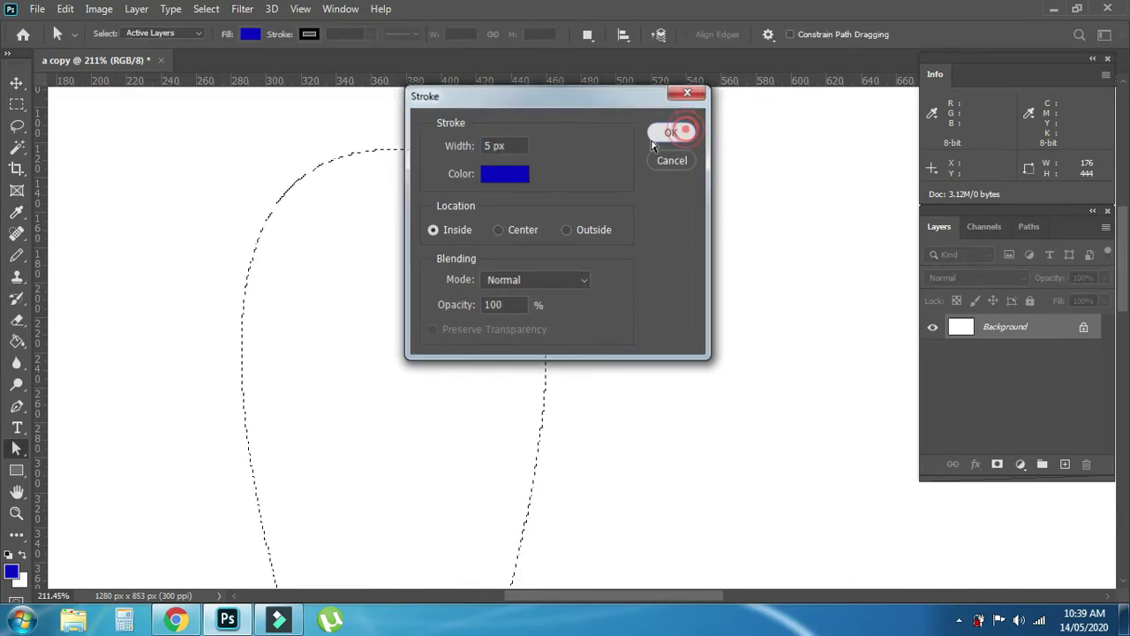
scroll(453, 177, "up", 3)
scroll(512, 202, "up", 2)
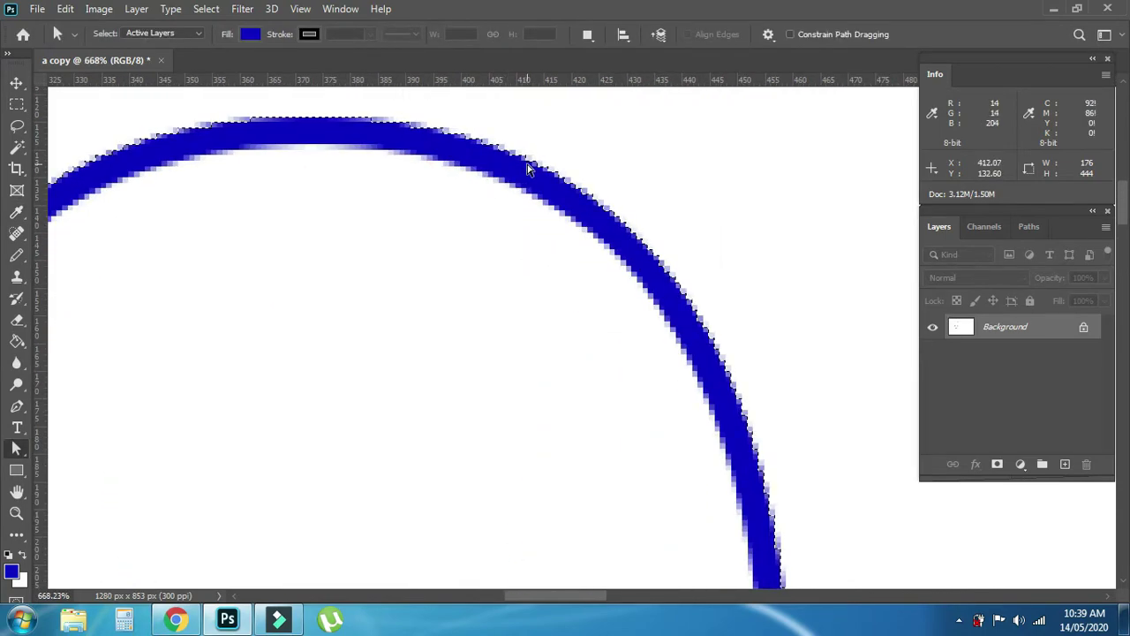
key("ctrl+z")
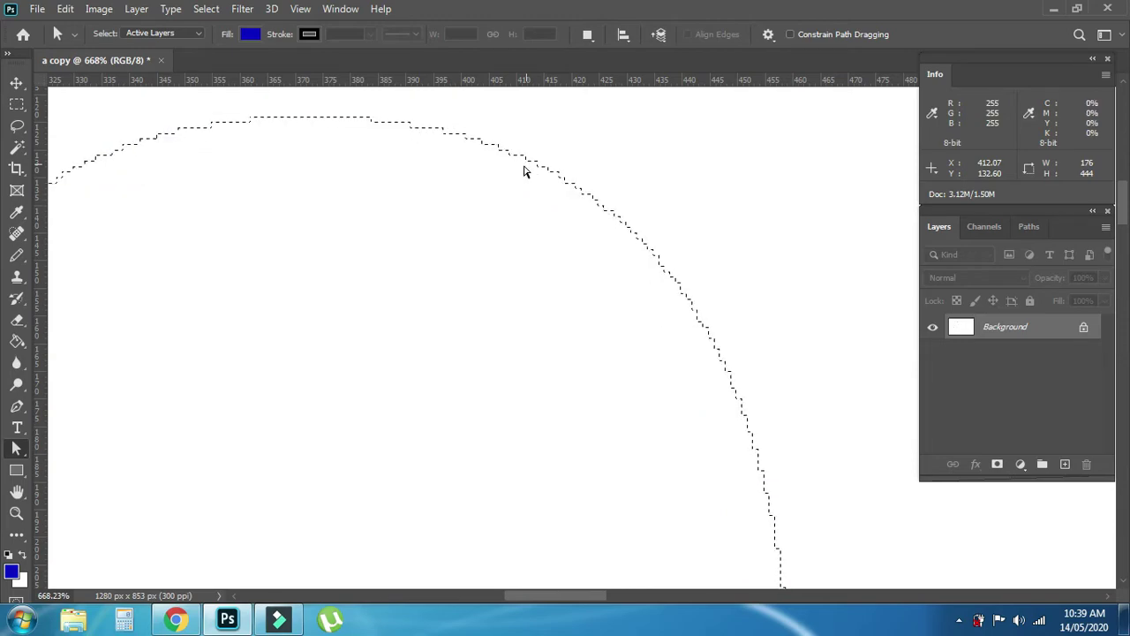
Step: Convert the teardrop path into a selection with Anti-aliased unchecked
right_click(524, 168)
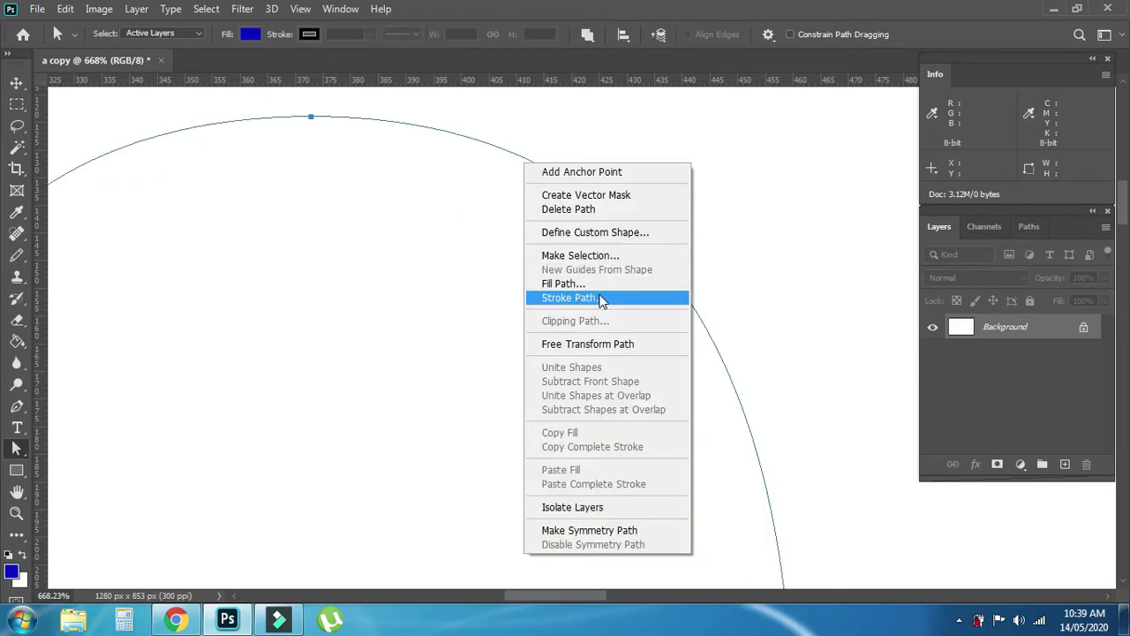
left_click(580, 255)
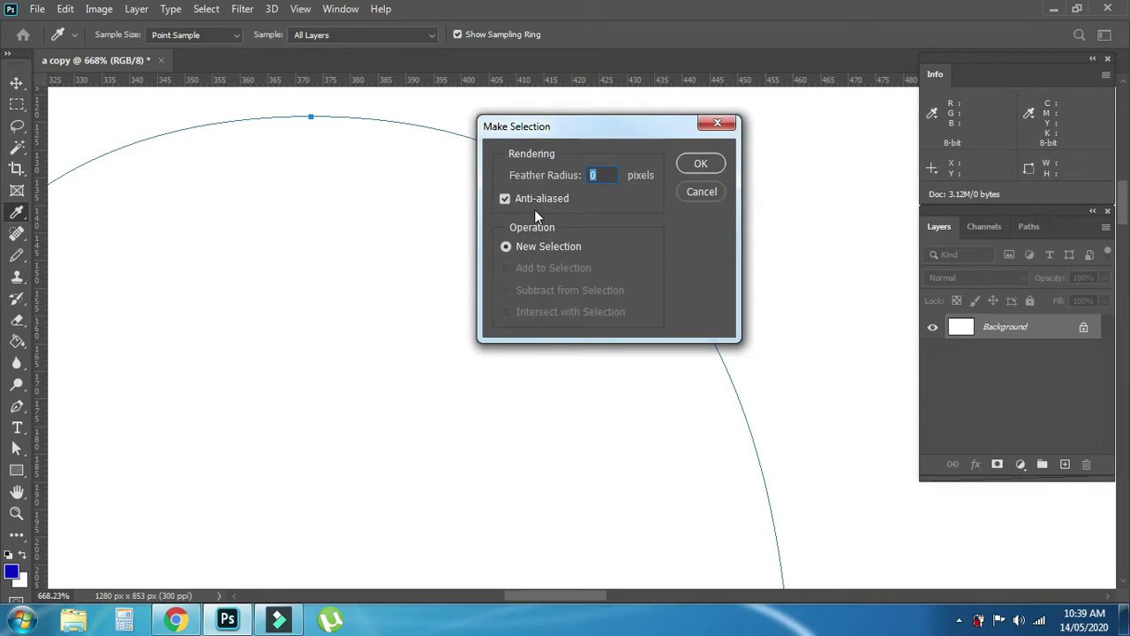
left_click(700, 164)
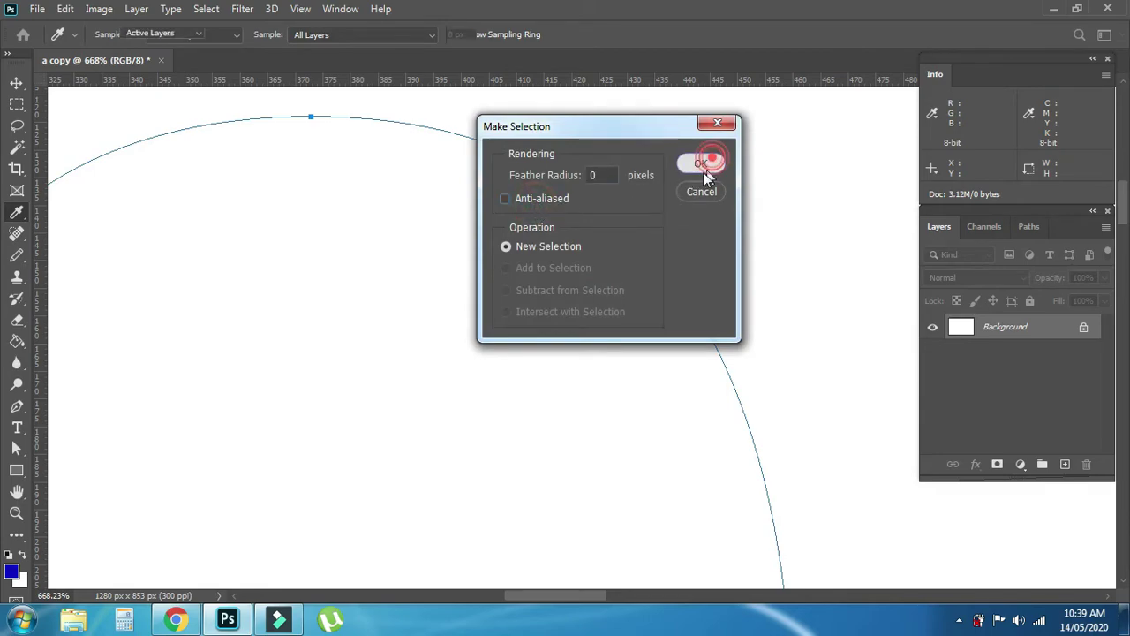
Step: Stroke the selection with a 5 px blue line and zoom in on the teardrop
key("a")
key("alt+e")
type("s")
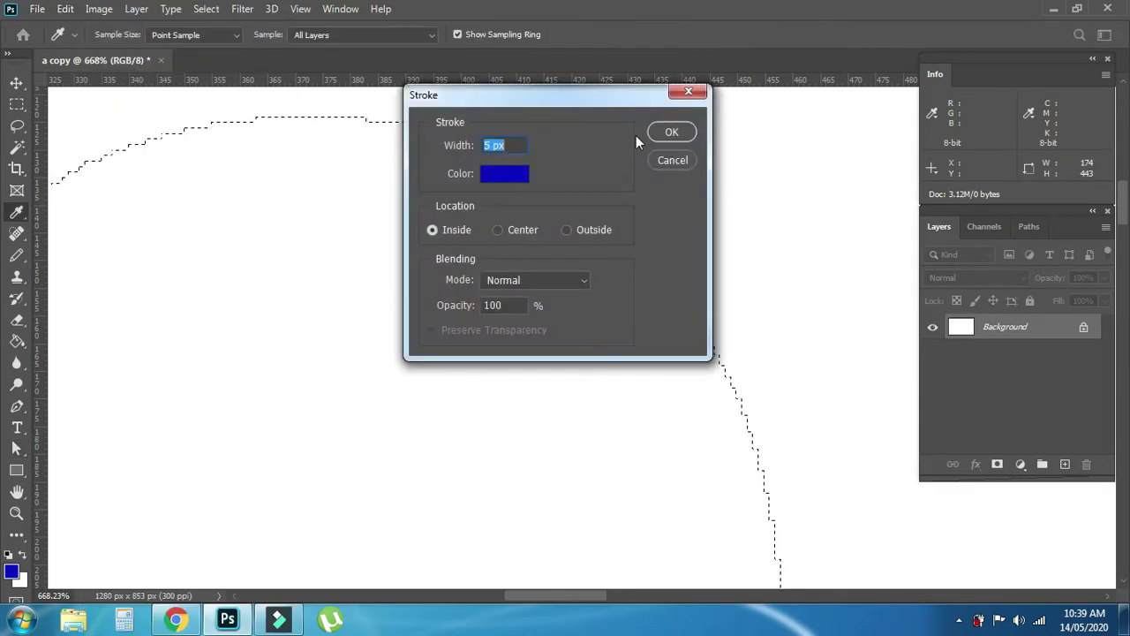
type("5")
left_click(664, 134)
scroll(620, 221, "down", 5)
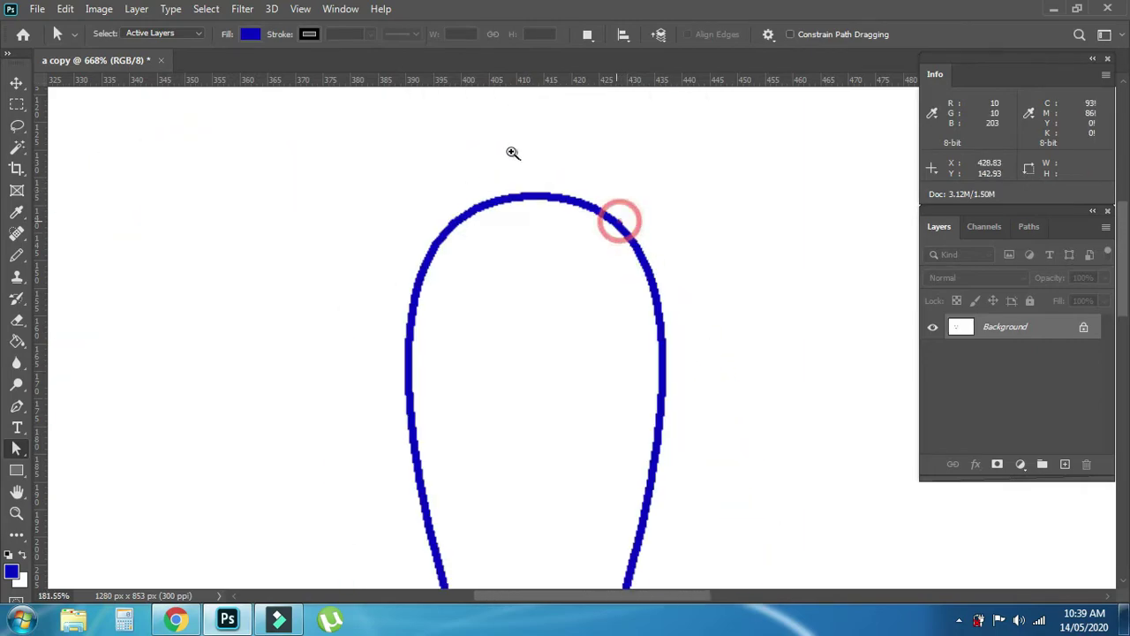
scroll(650, 421, "down", 3)
left_click(469, 363)
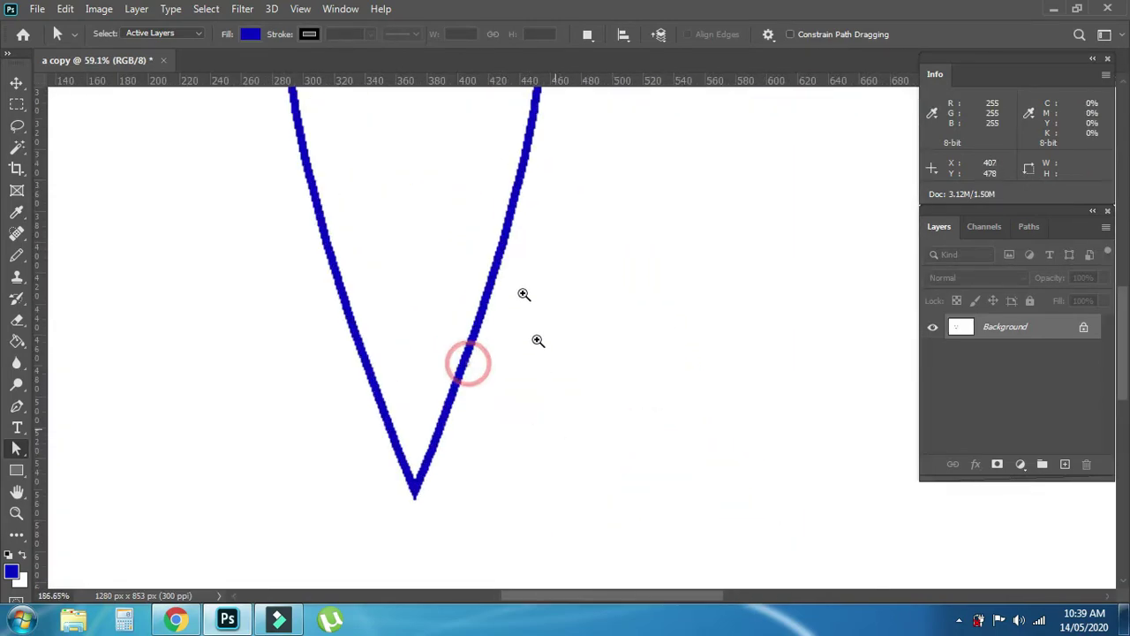
left_click(517, 182)
Step: Select the entire canvas and erase the teardrop
scroll(520, 281, "down", 2)
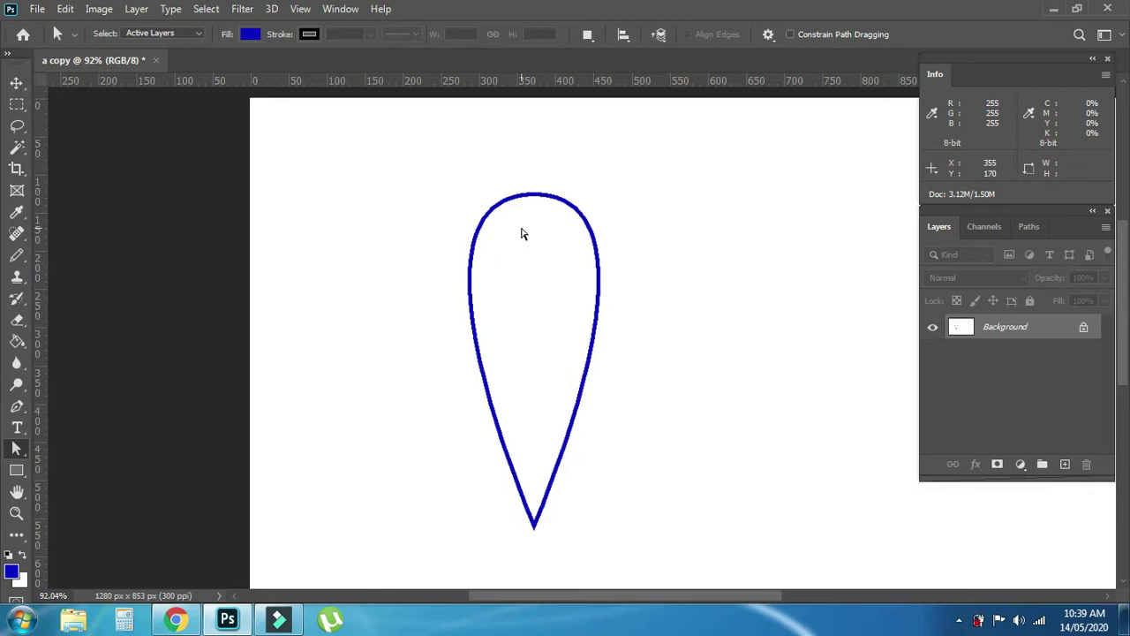
scroll(592, 277, "down", 1)
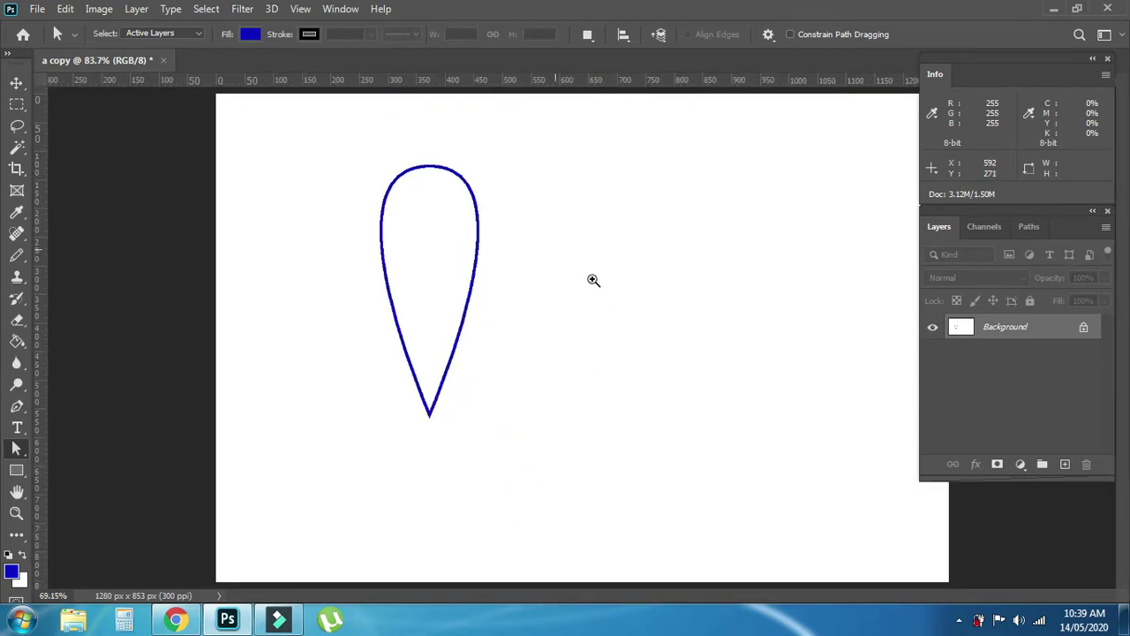
scroll(587, 275, "down", 1)
key("ctrl+a")
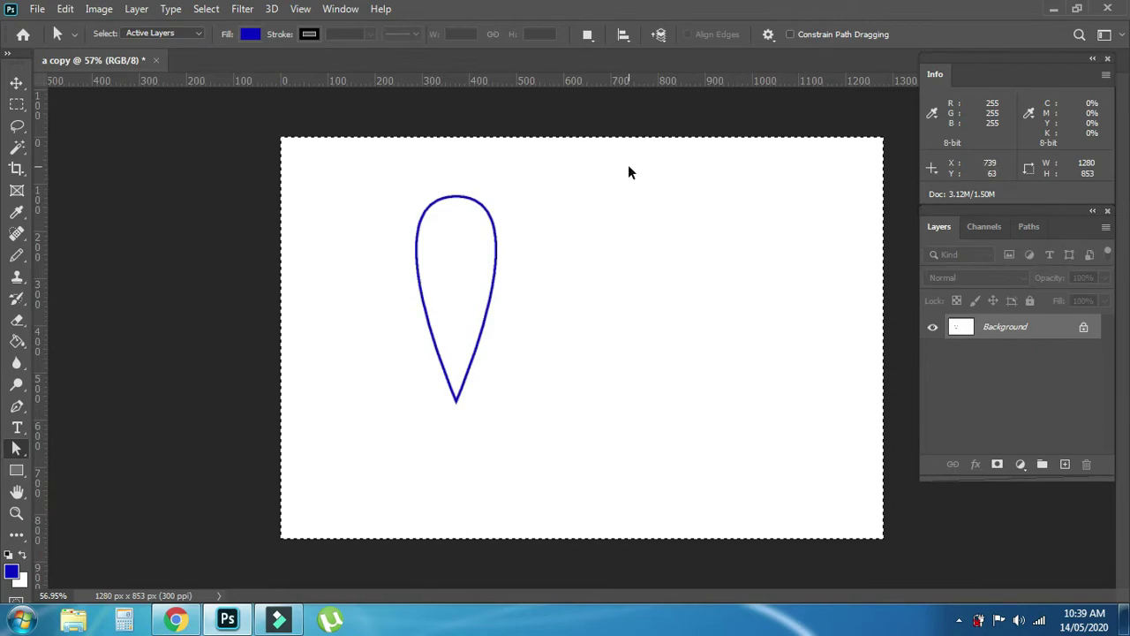
key("BackSpace")
Step: Deselect everything and show the Info panel from the Window menu
key("ctrl+d")
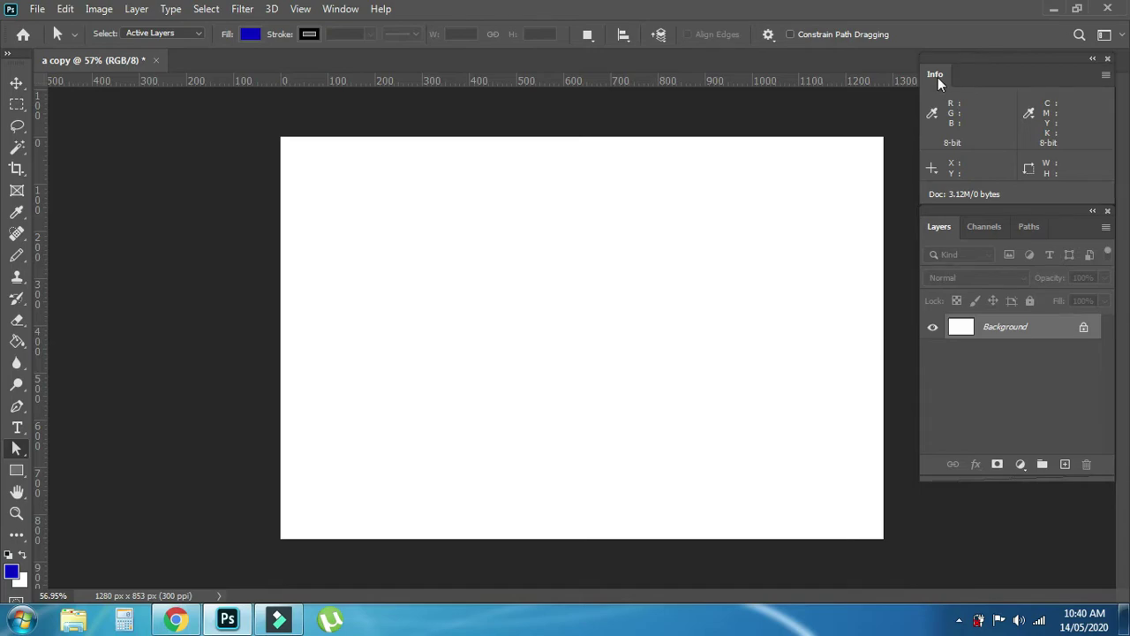
left_click(331, 13)
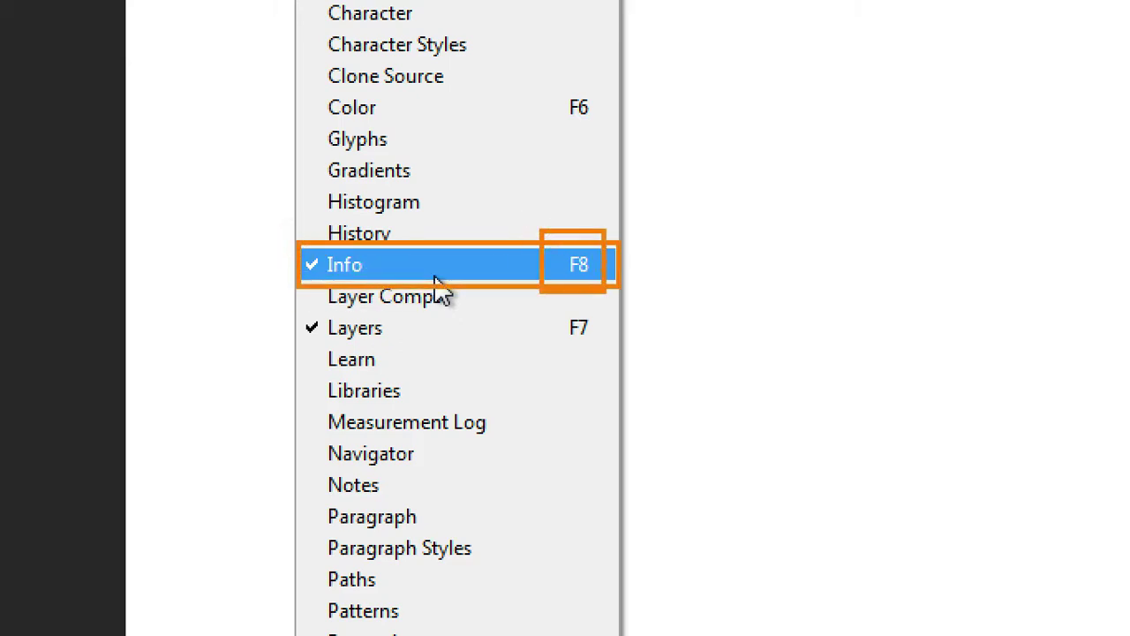
left_click(436, 279)
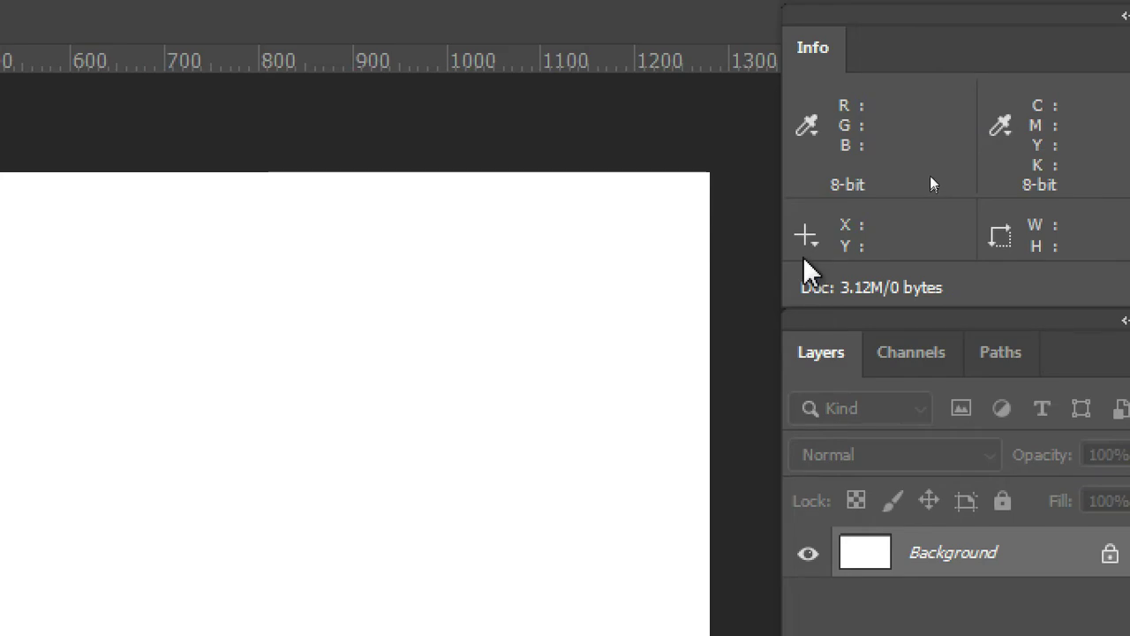
Step: Marquee a square-ish area and switch the Info panel readouts to Inches (W 1.150, H 1.087)
left_click(807, 238)
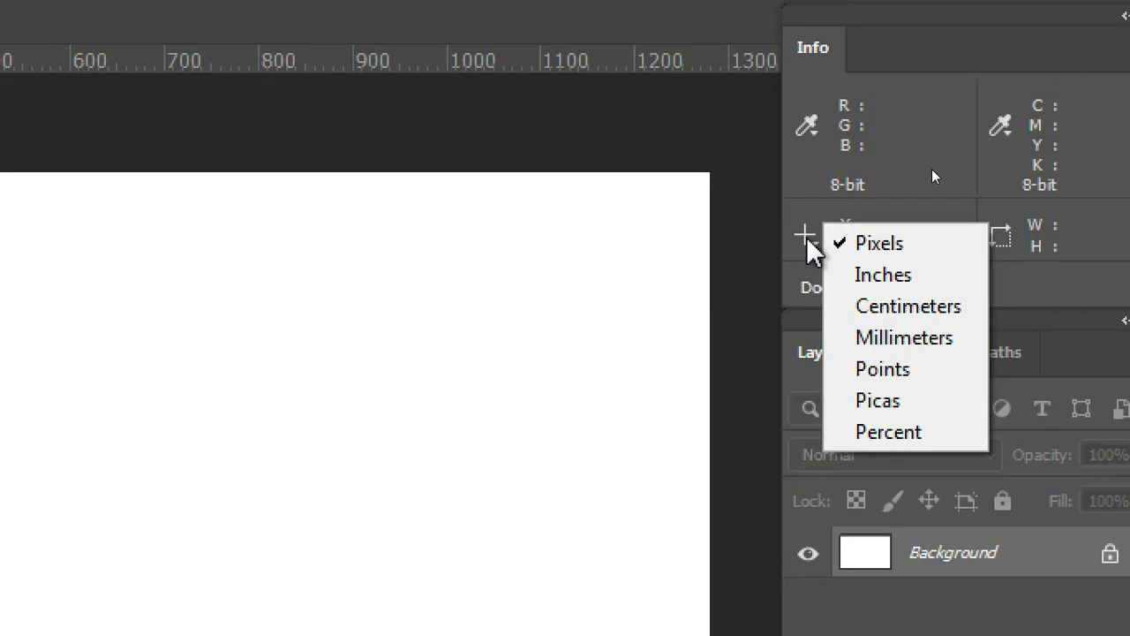
left_click(811, 245)
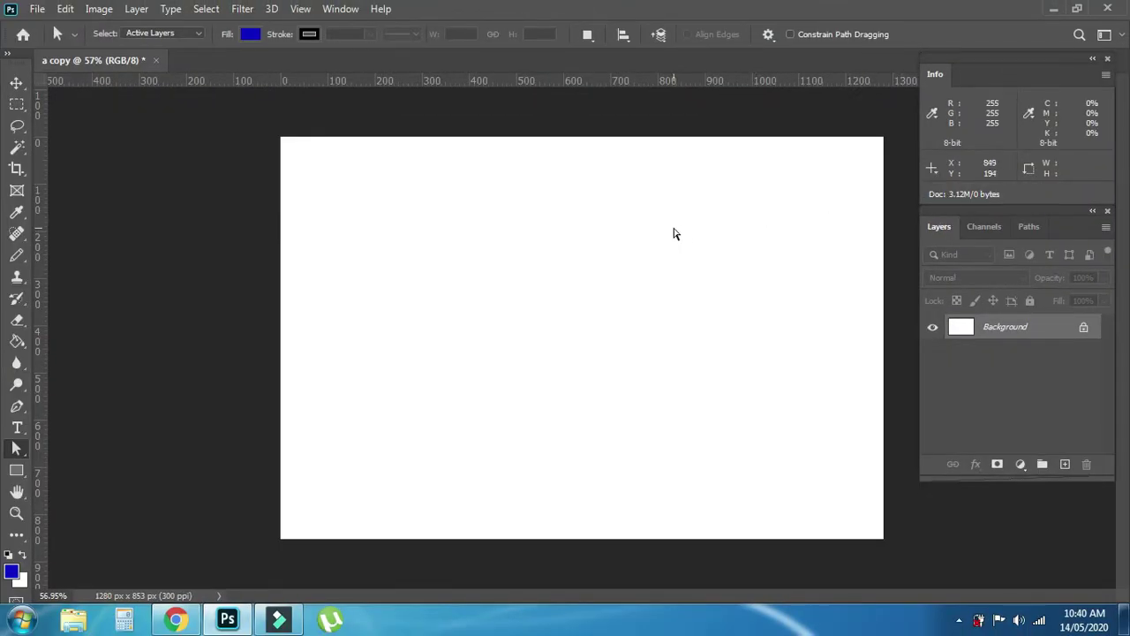
key("m")
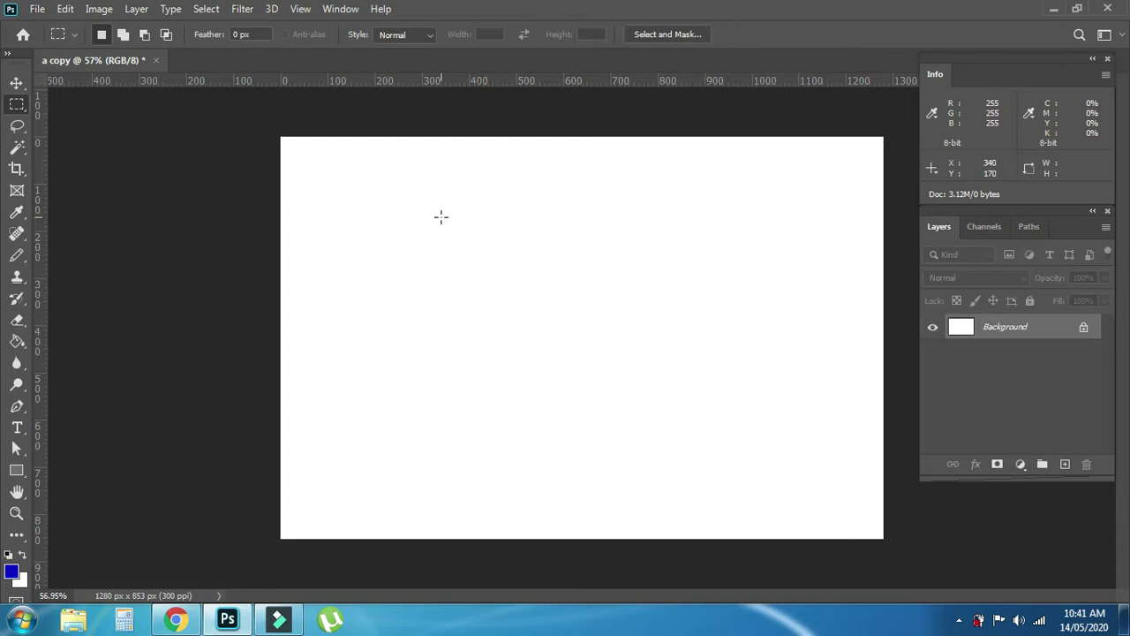
left_click_drag(433, 210, 562, 344)
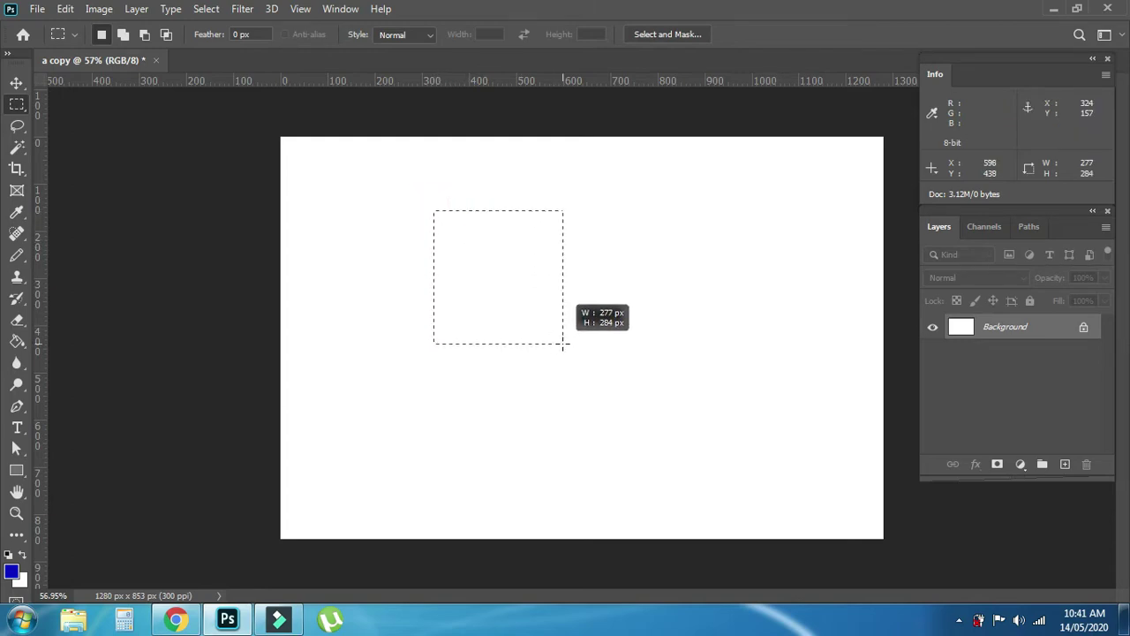
left_click(457, 215)
mouse_move(435, 218)
left_mouse_down()
mouse_move(481, 286)
mouse_move(621, 313)
left_mouse_up()
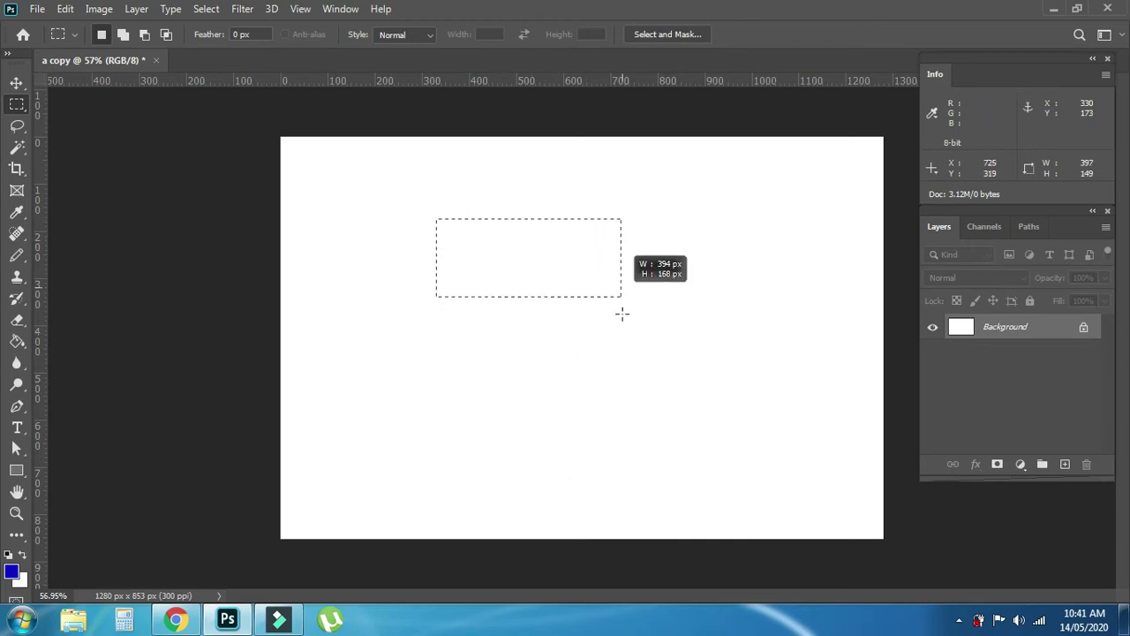
left_click_drag(621, 314, 598, 371)
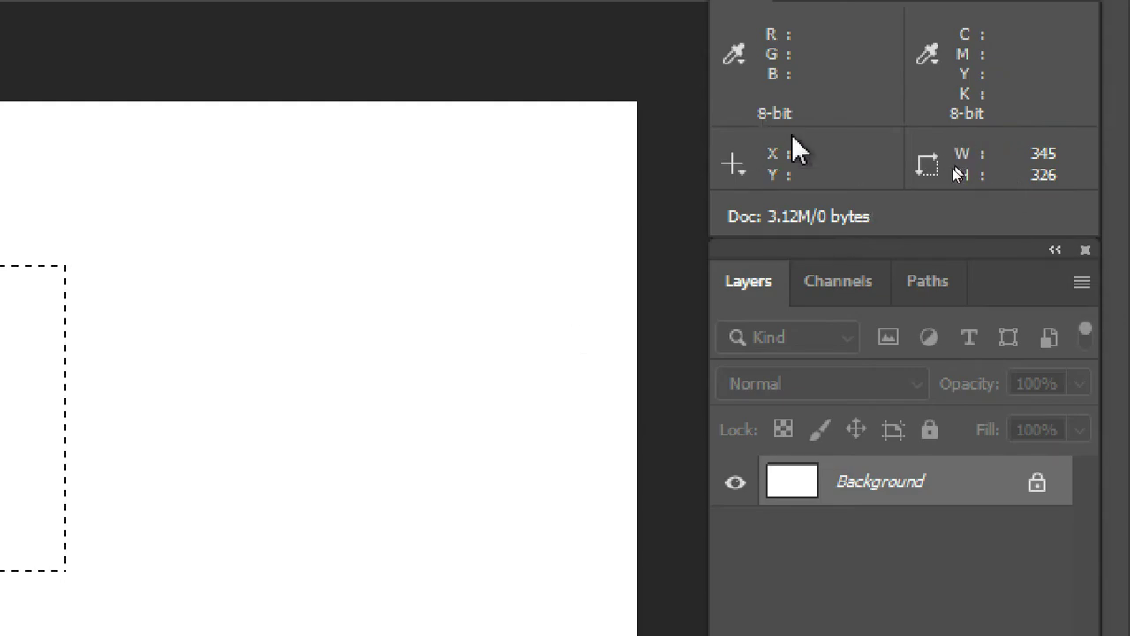
left_click(732, 168)
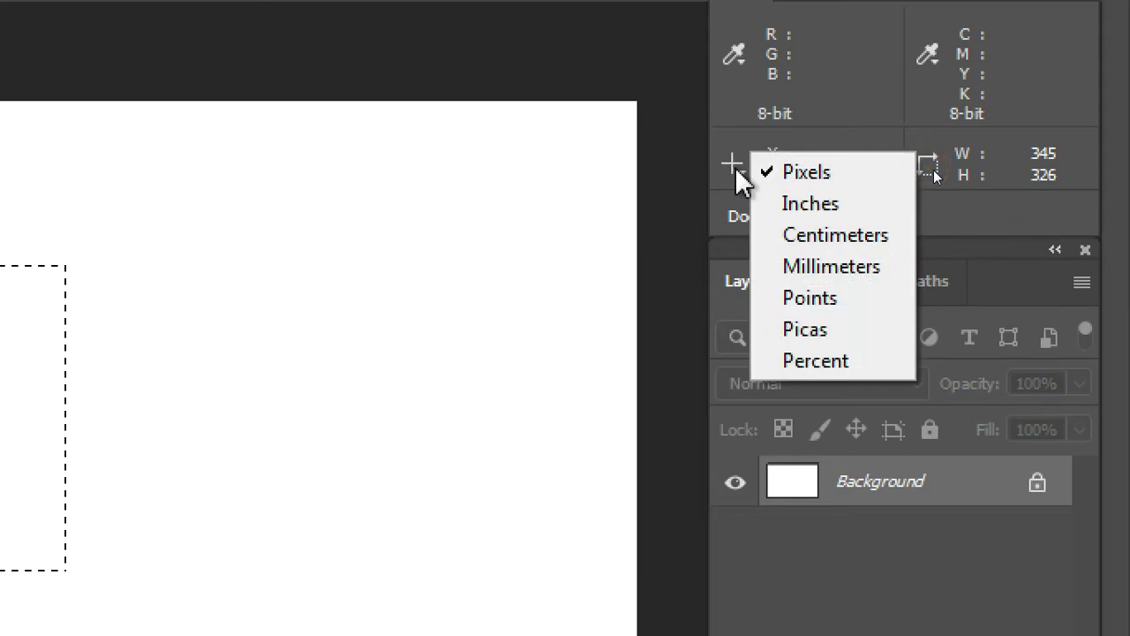
left_click(786, 213)
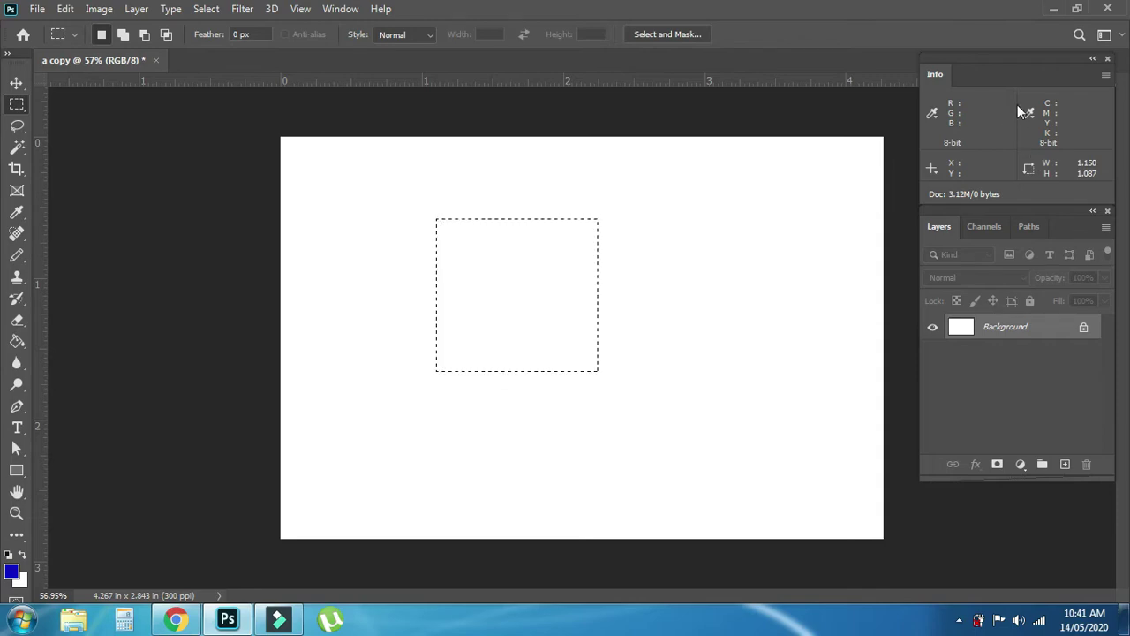
Step: Draw a few freeform rectangular selections, then set the marquee Style to Fixed Size
left_click_drag(469, 183, 668, 283)
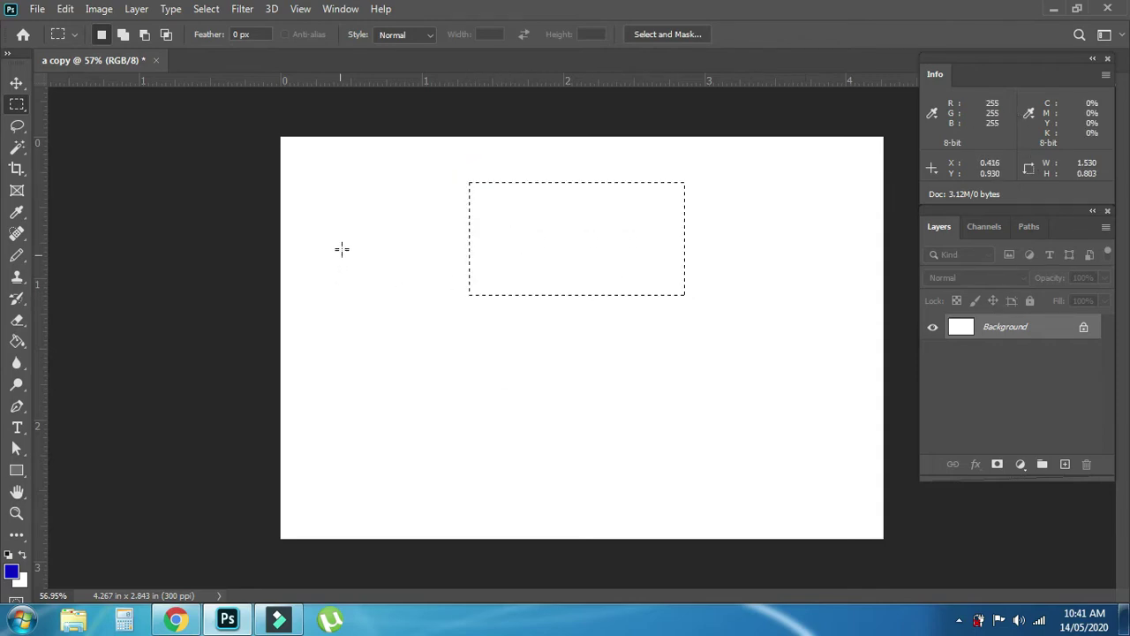
left_click_drag(374, 269, 782, 319)
left_click_drag(319, 198, 788, 469)
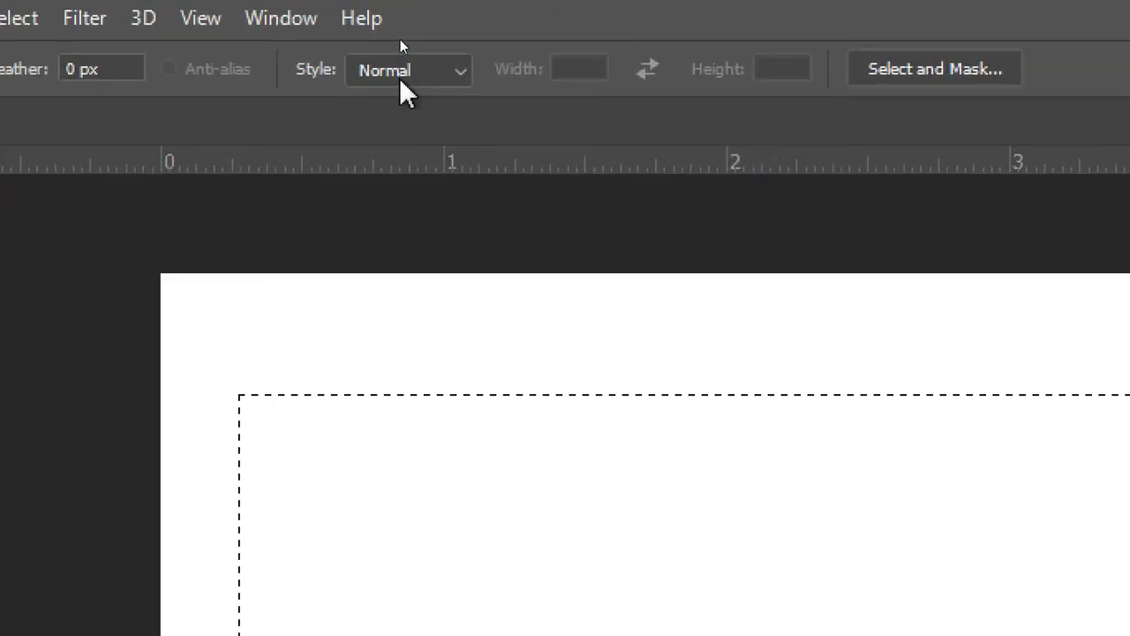
left_click(400, 38)
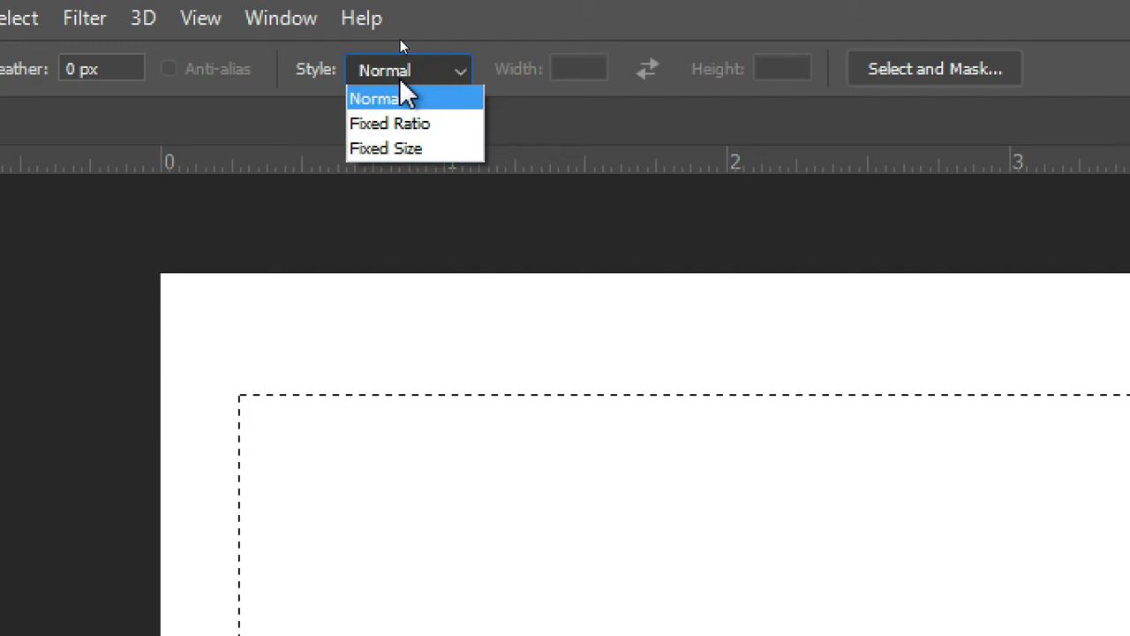
left_click(404, 148)
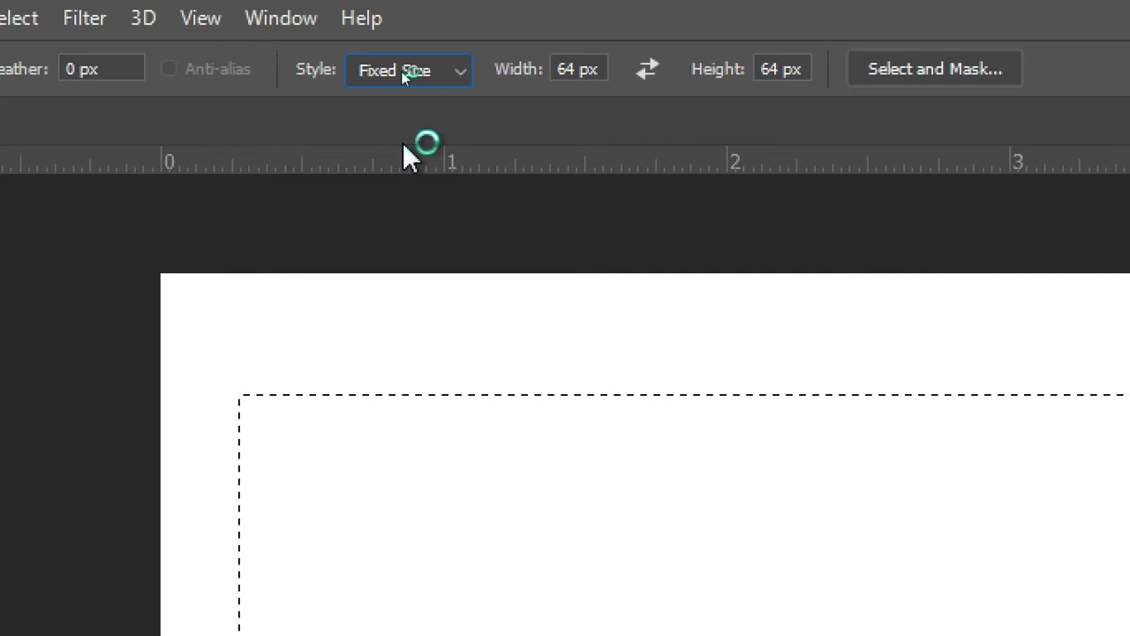
Step: Switch the fixed-size Width and Height units to inches
left_click(594, 67)
right_click(594, 66)
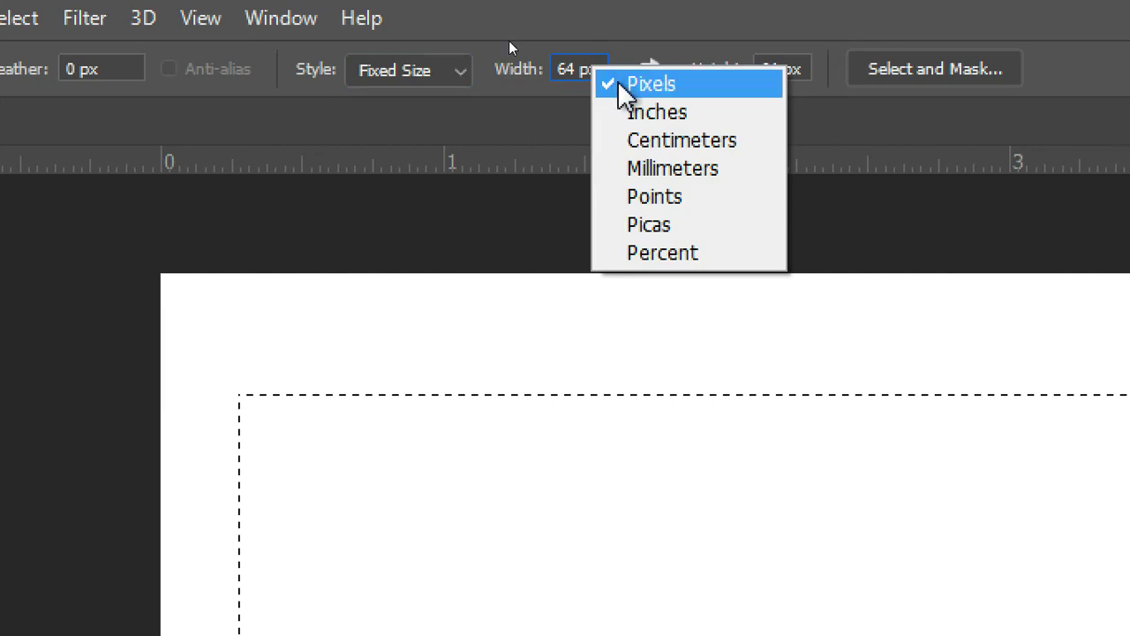
left_click(547, 78)
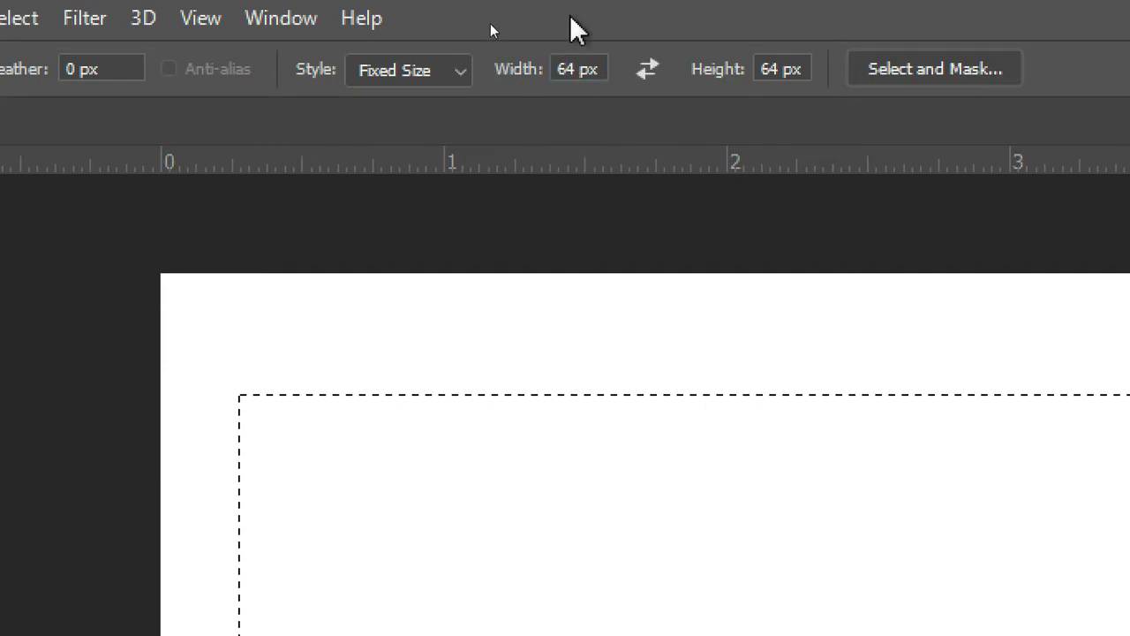
left_click(575, 68)
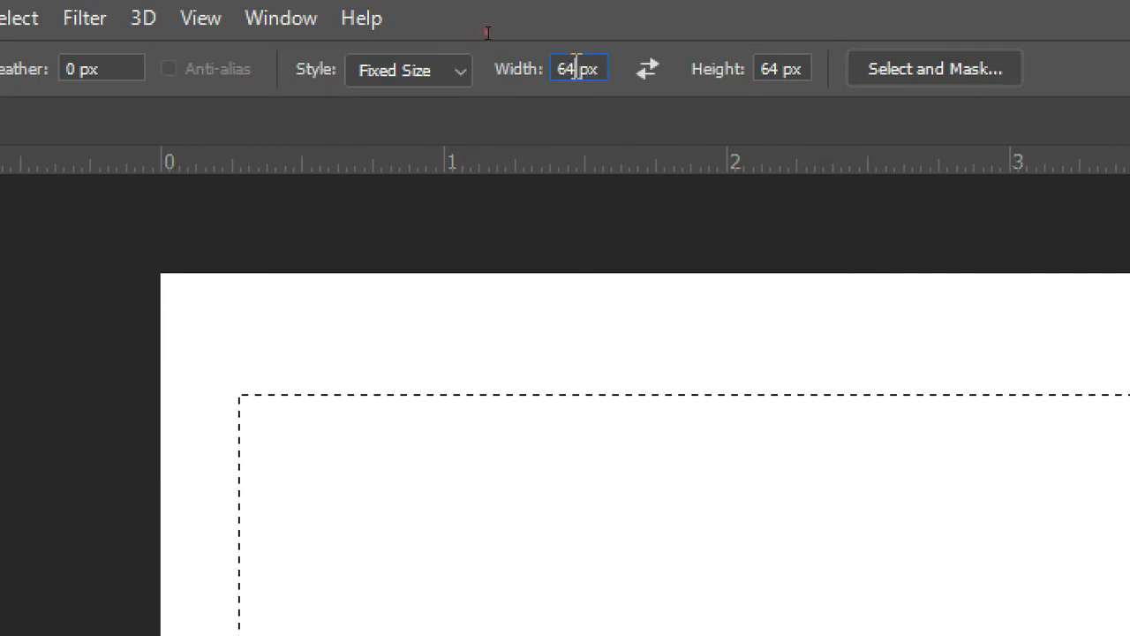
right_click(575, 69)
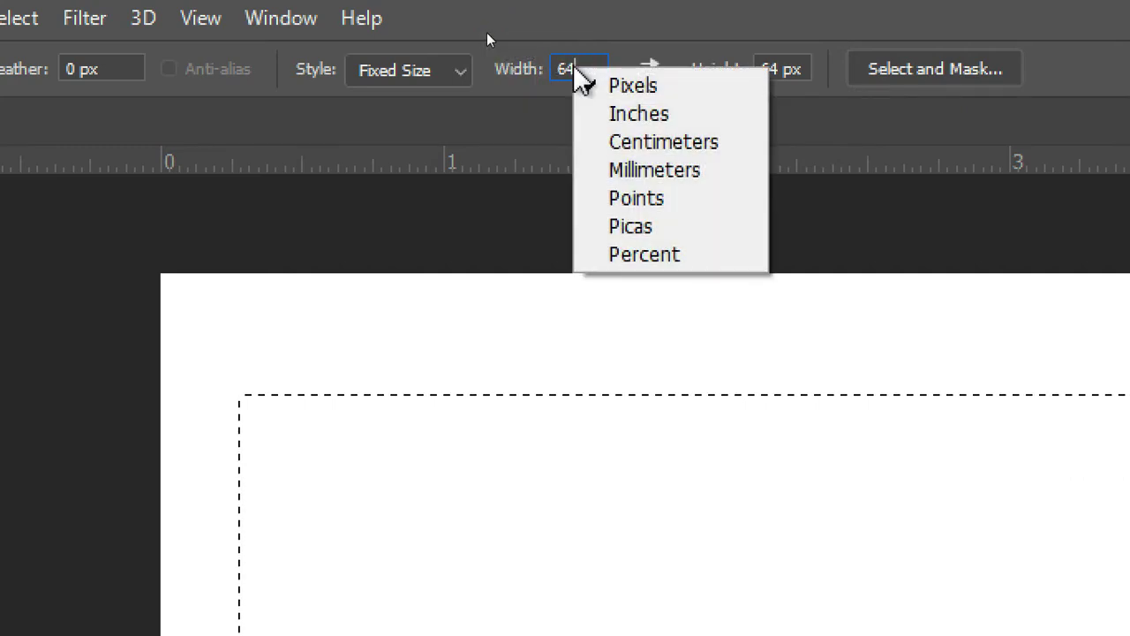
left_click(616, 114)
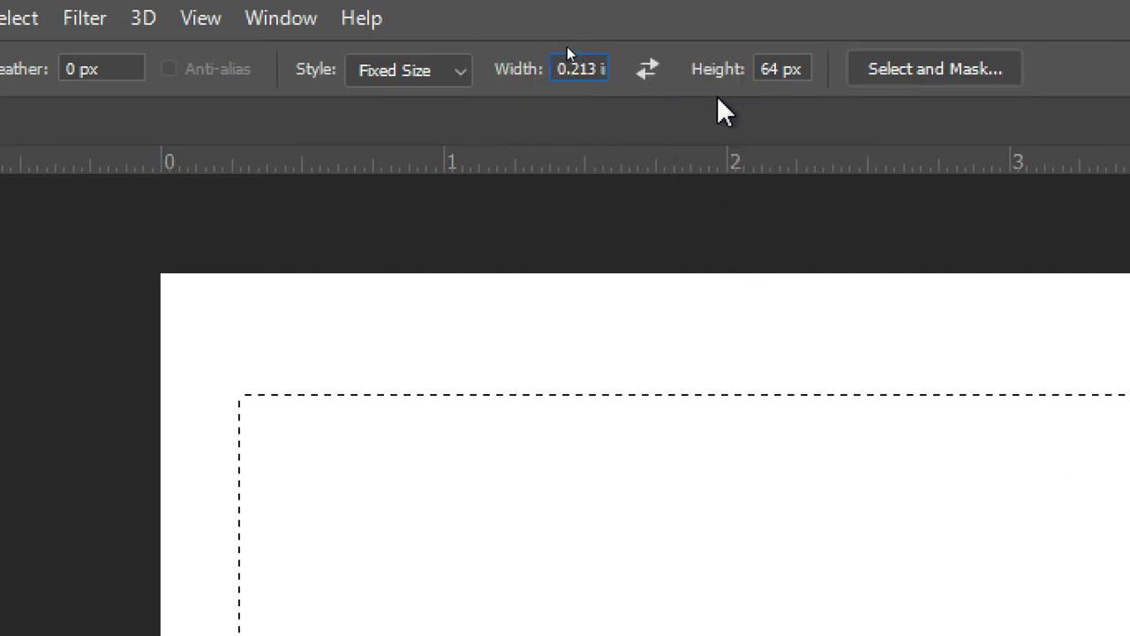
right_click(775, 71)
left_click(823, 147)
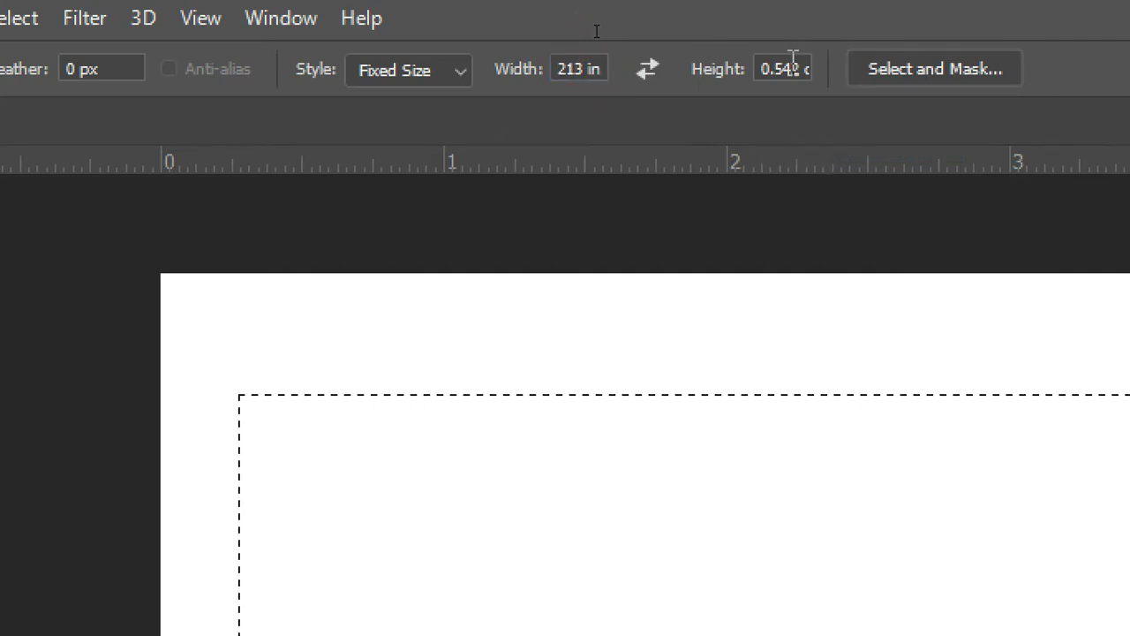
right_click(791, 65)
left_click(817, 112)
Step: Enter 3 in for both the fixed Width and Height
double_click(569, 56)
type("3")
key("Tab")
type("3")
key("Return")
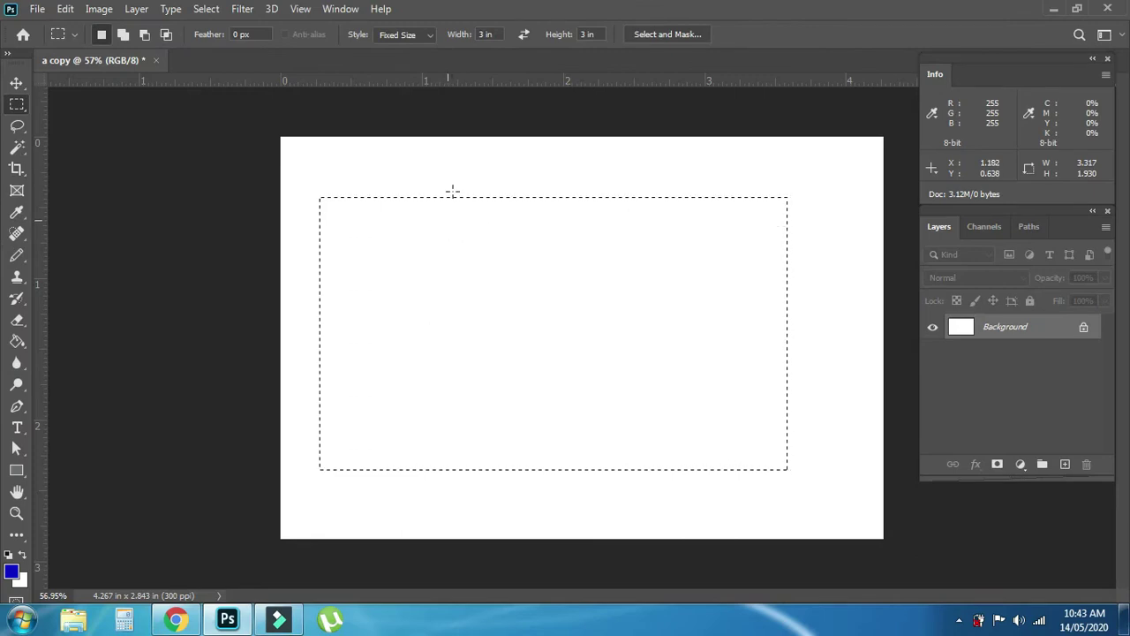
Step: Place a 3-inch fixed selection on the canvas, nudge it left and zoom out
left_click(449, 185)
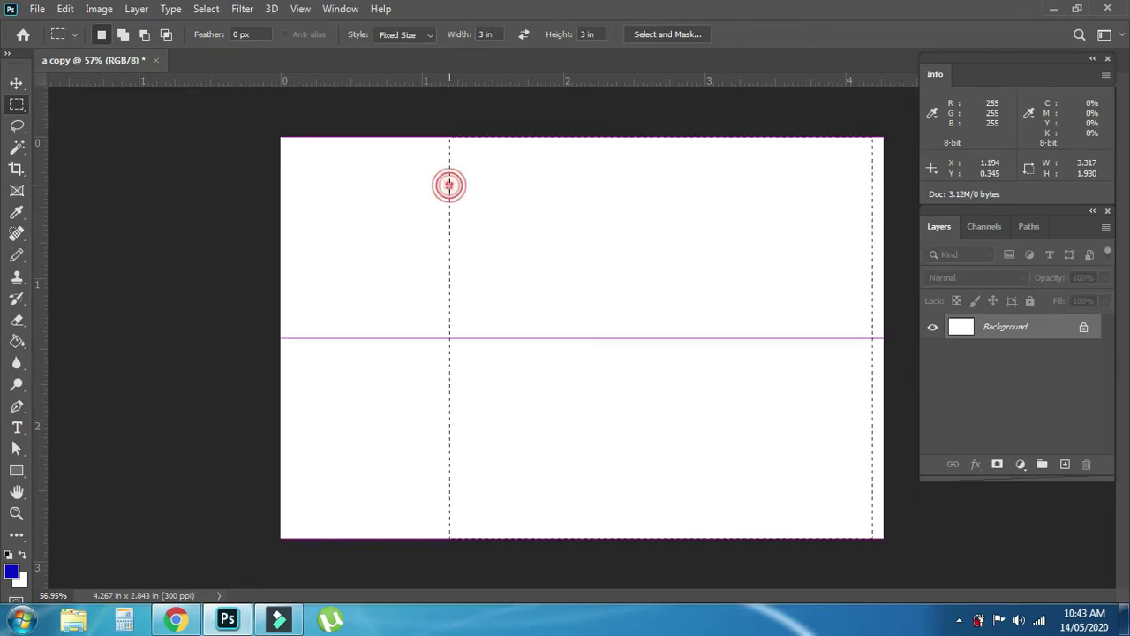
left_click_drag(593, 222, 558, 219)
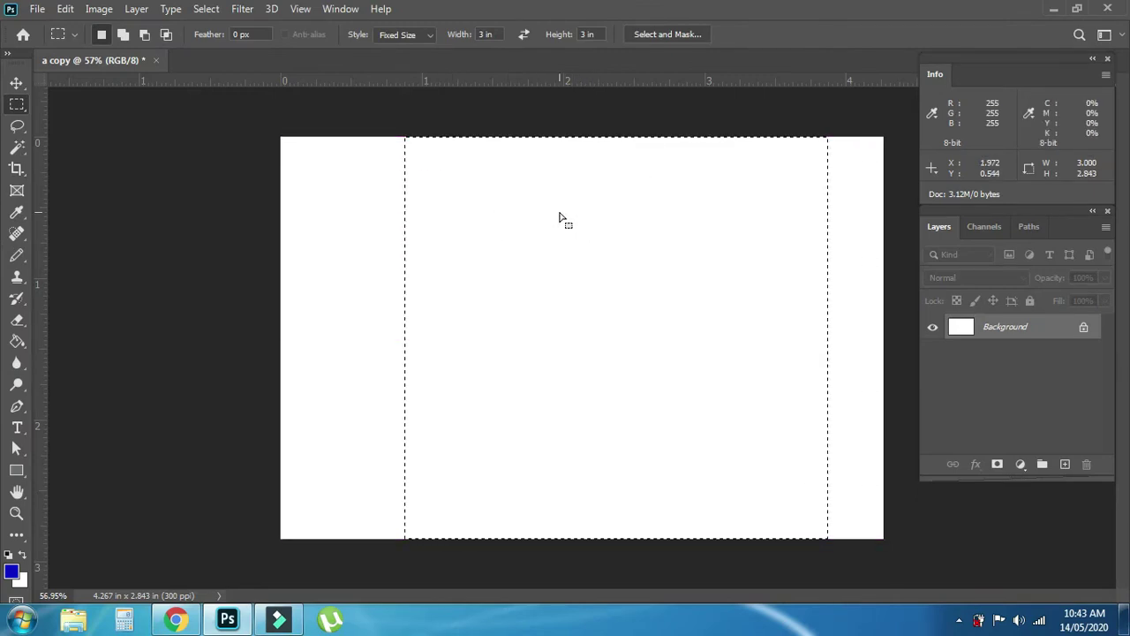
scroll(575, 256, "down", 1)
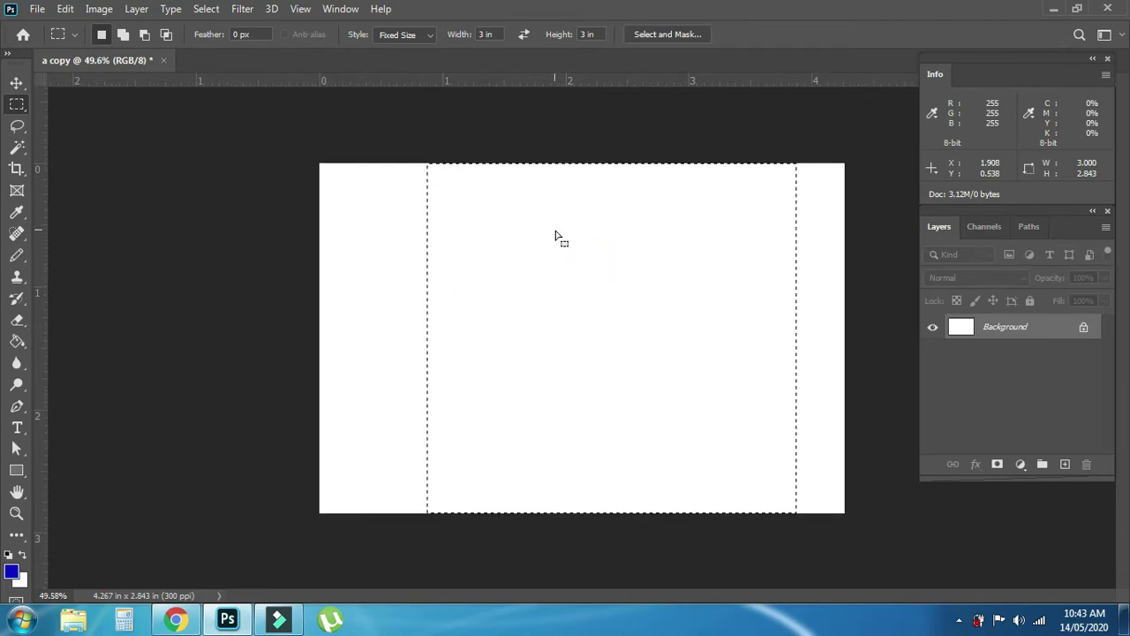
Step: Change the fixed size to 1 in by 1 in and move the square selection slightly right
left_click(494, 34)
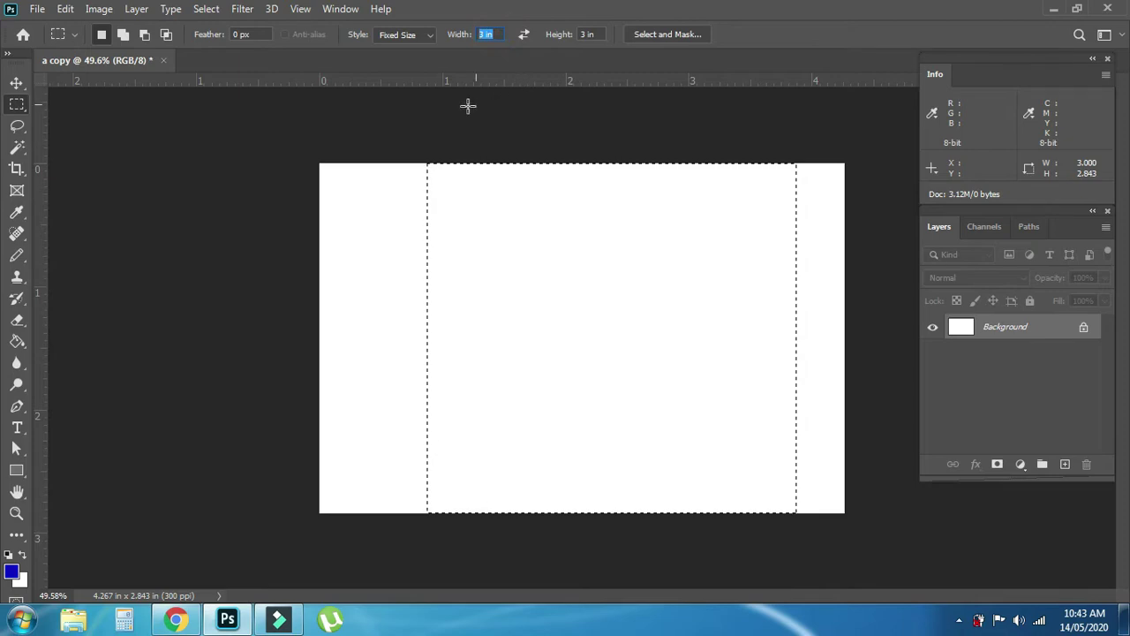
type("1")
key("Tab")
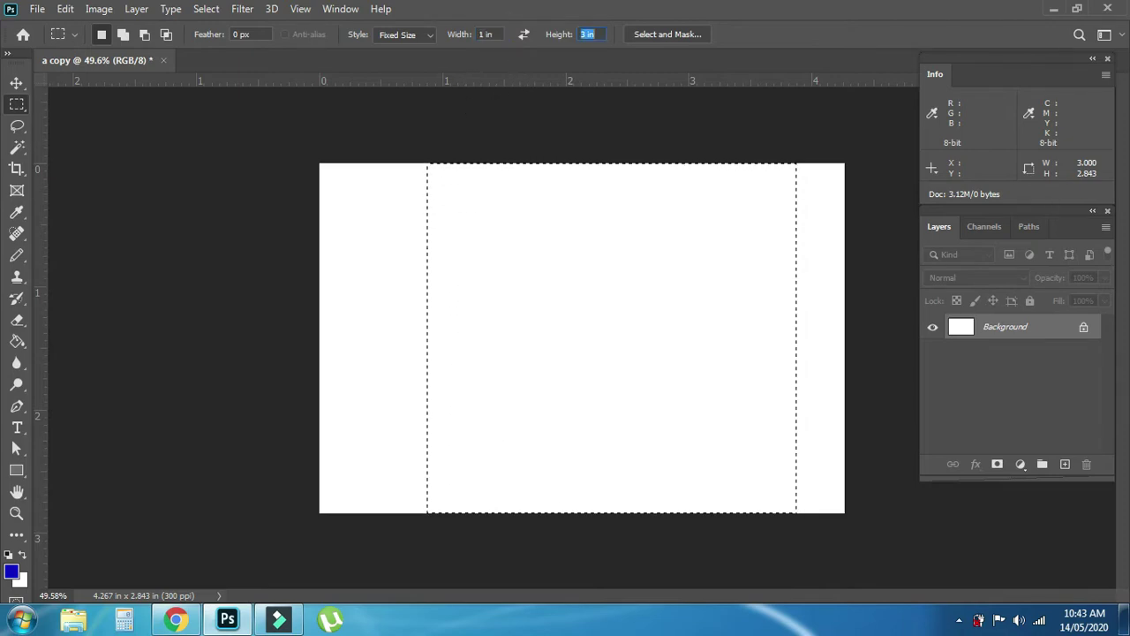
type("1")
key("Return")
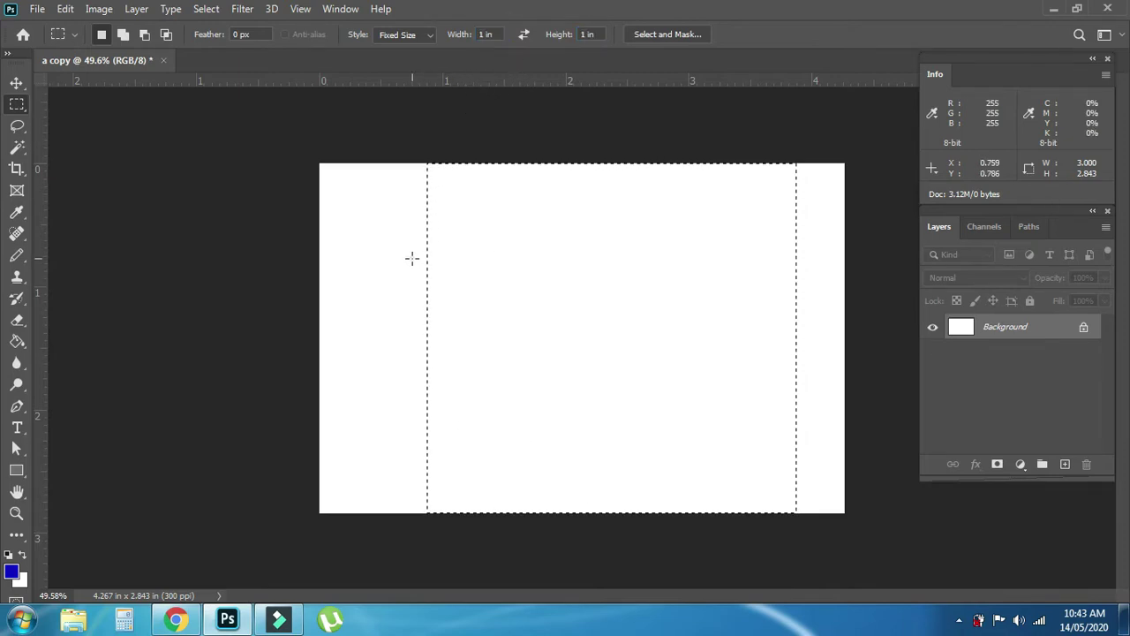
left_click_drag(457, 288, 481, 289)
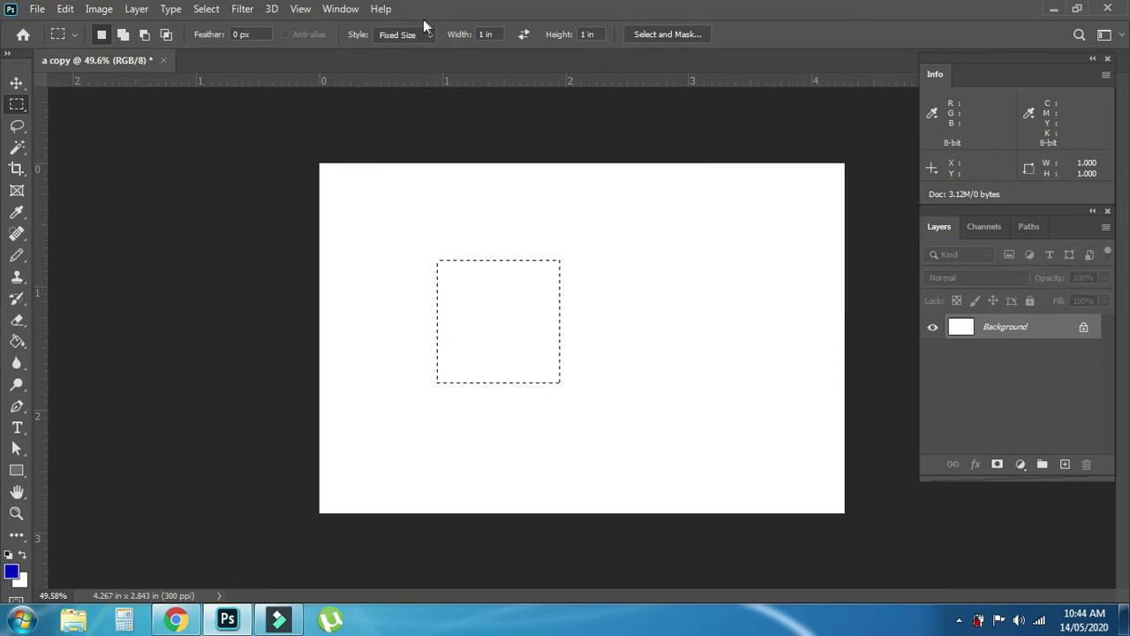
Step: Switch the marquee style to Normal and clear the current selection
left_click(417, 33)
left_click(415, 50)
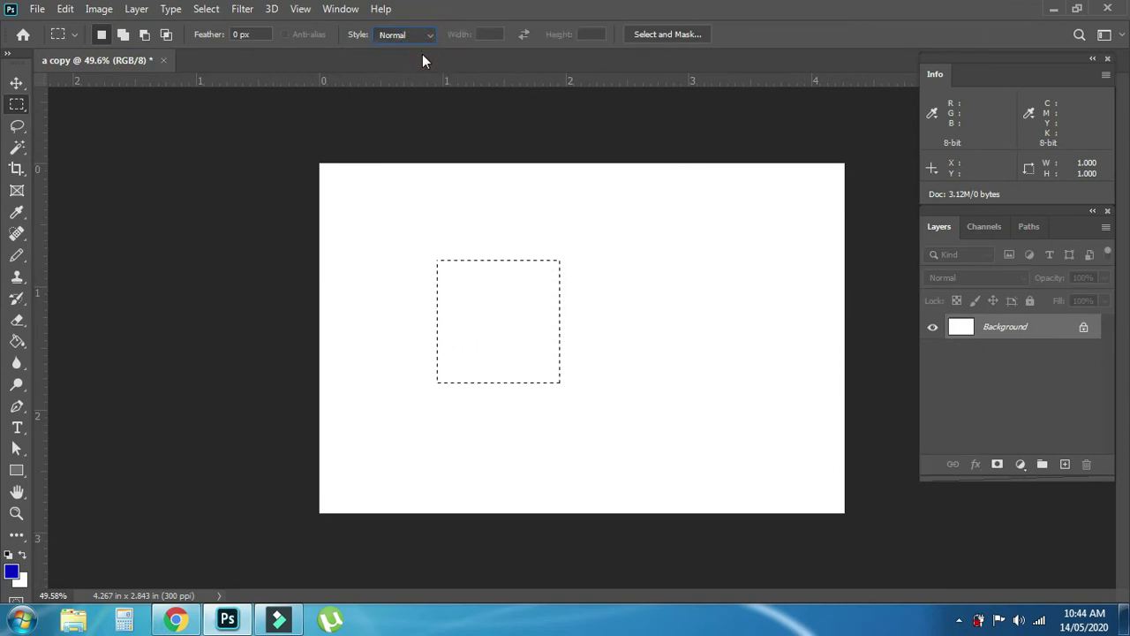
left_click(425, 158)
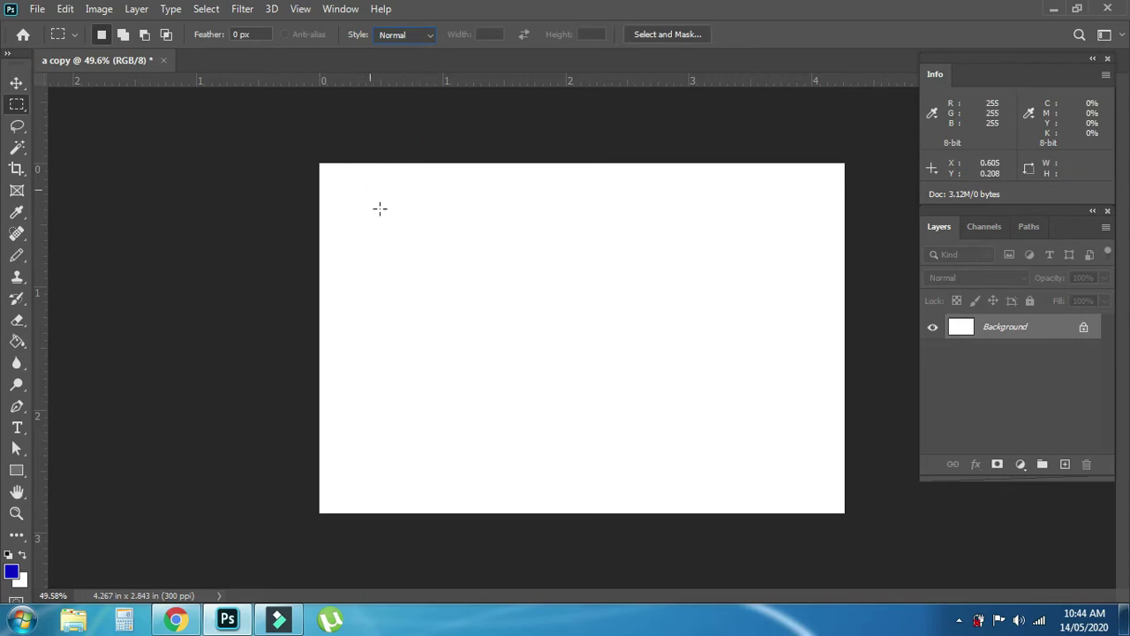
left_click(367, 190)
left_click(618, 209)
left_click(499, 311)
Step: Return to Fixed Size and place 1-inch square selections at several canvas spots
left_click(673, 320)
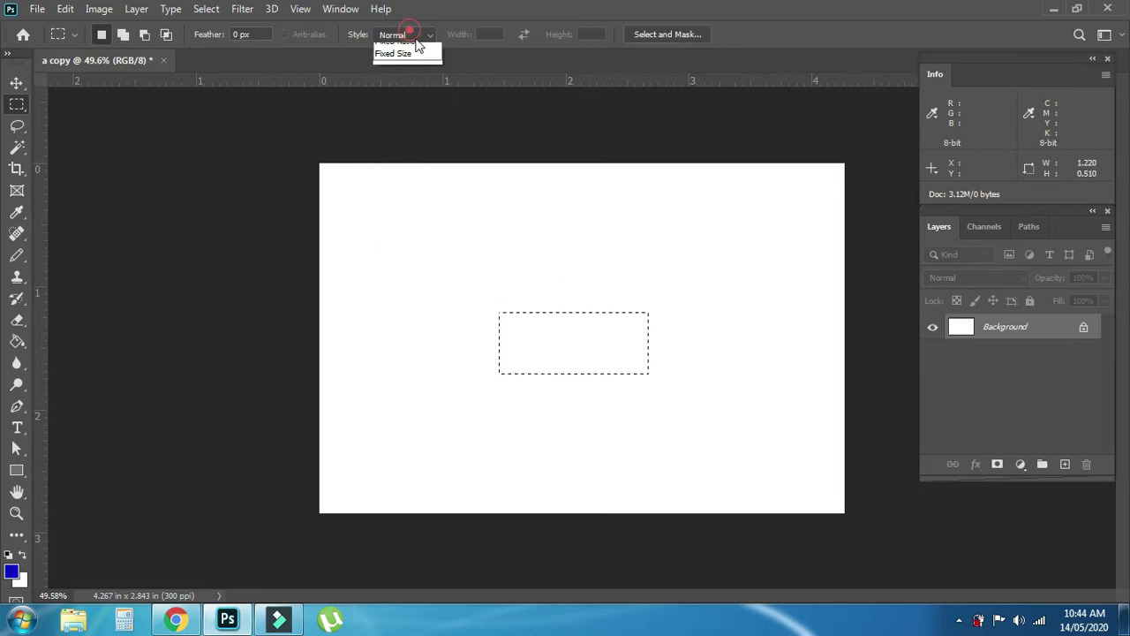
left_click(421, 76)
key("ctrl+d")
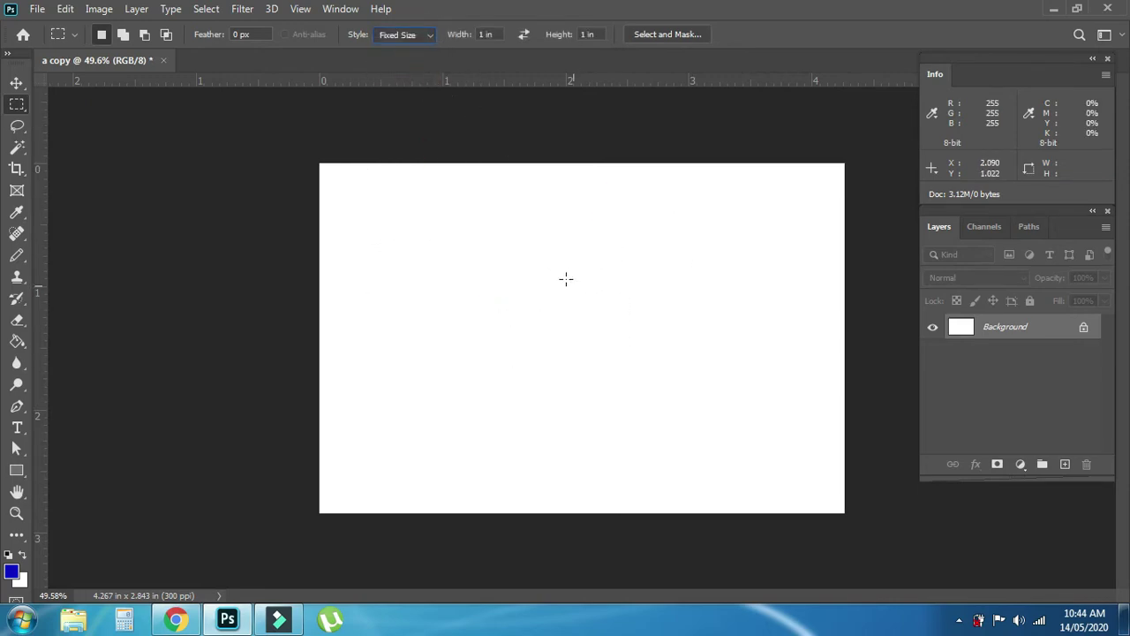
left_click(460, 202)
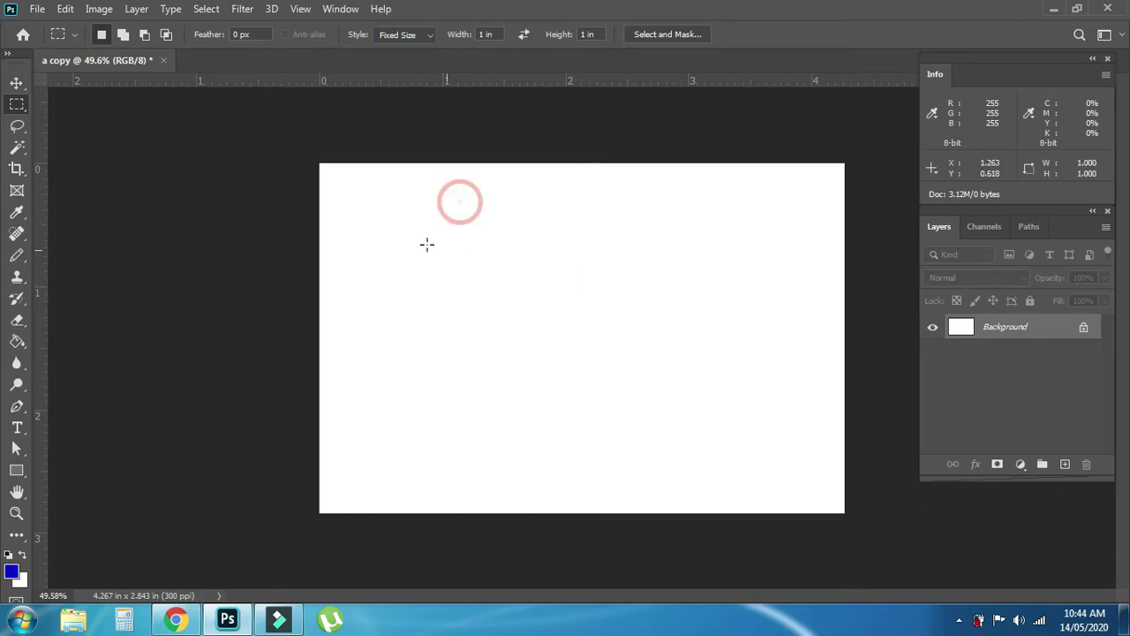
left_click(411, 295)
left_click_drag(600, 235, 664, 287)
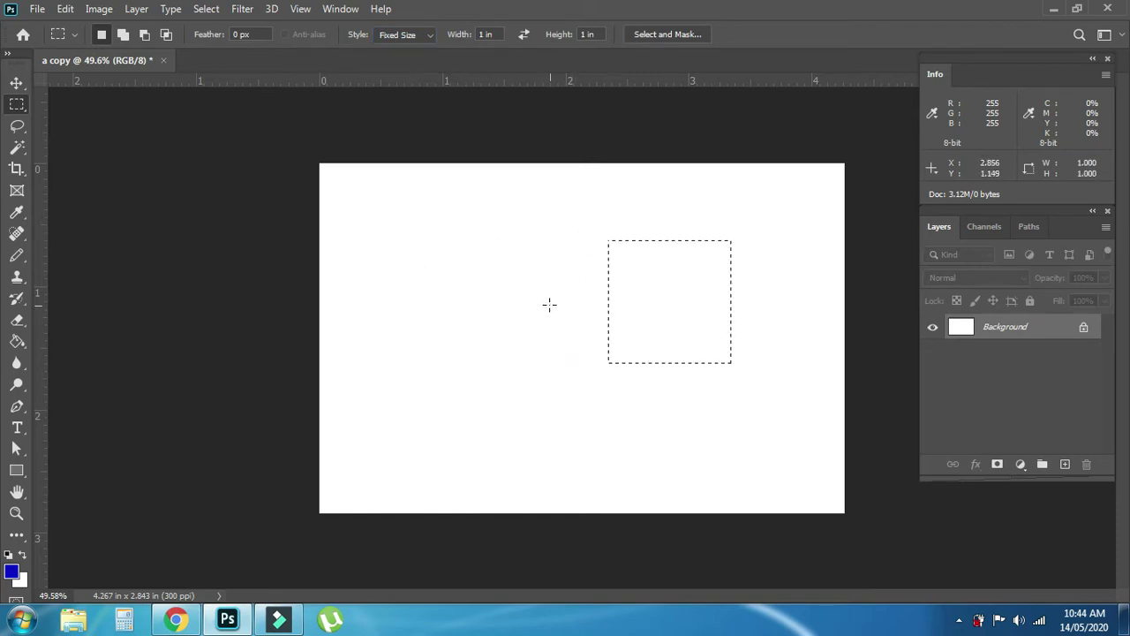
left_click(470, 241)
left_click(449, 223)
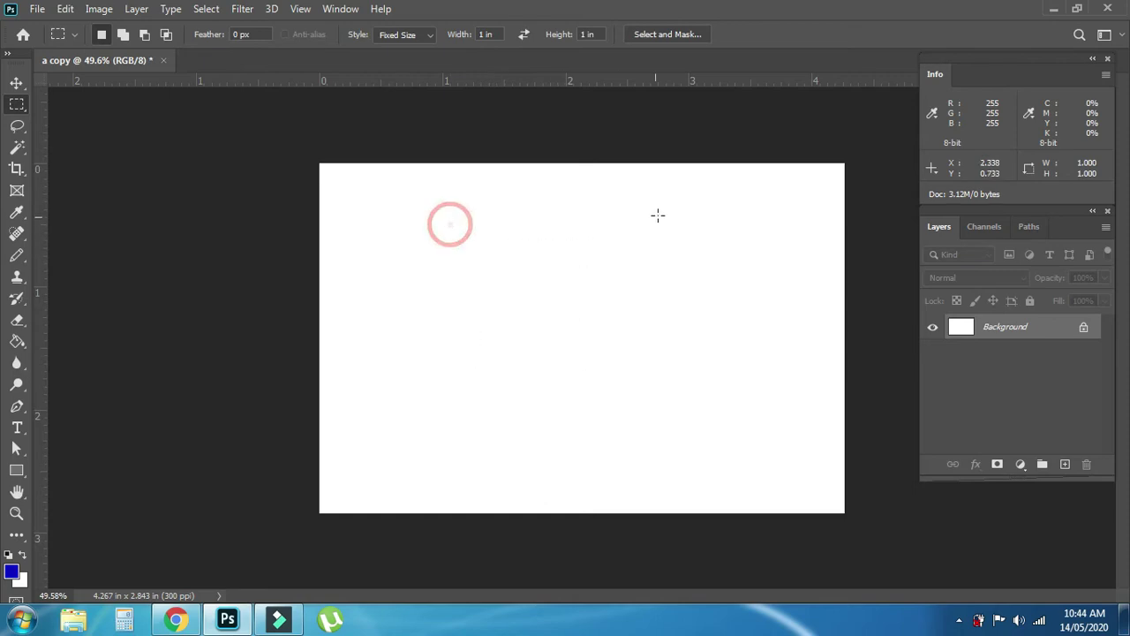
left_click(508, 194)
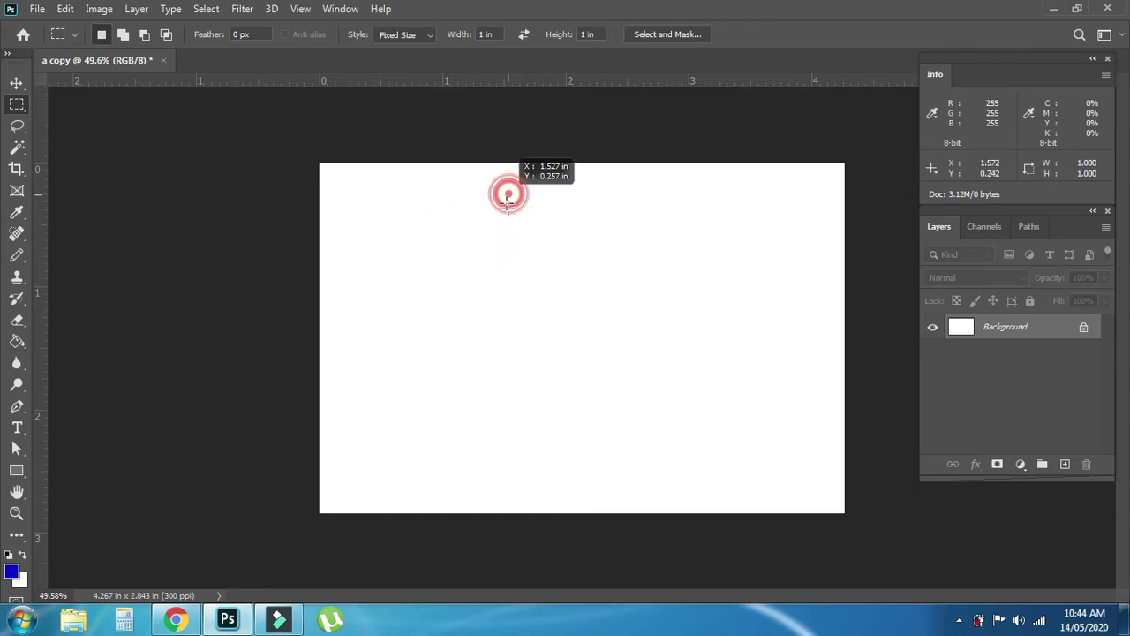
Step: Set the style back to Normal and drag a 1.643 × 1.430 in rectangle upper right
left_click(415, 35)
left_click(414, 45)
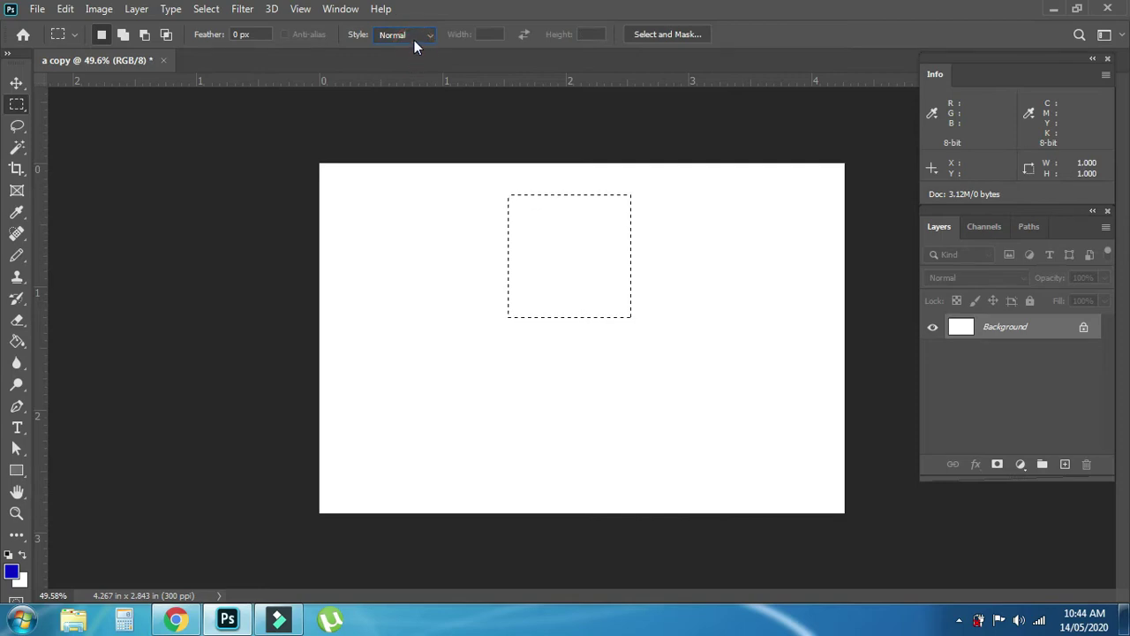
left_click_drag(405, 184, 541, 325)
left_click(459, 220)
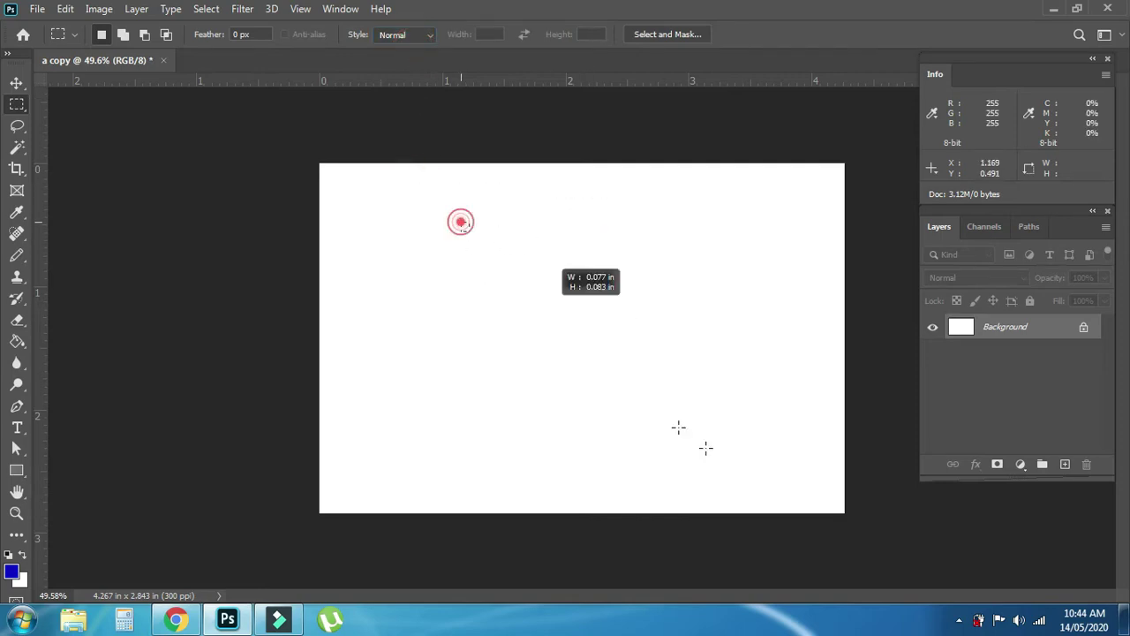
left_click(366, 204)
left_click_drag(557, 201, 757, 376)
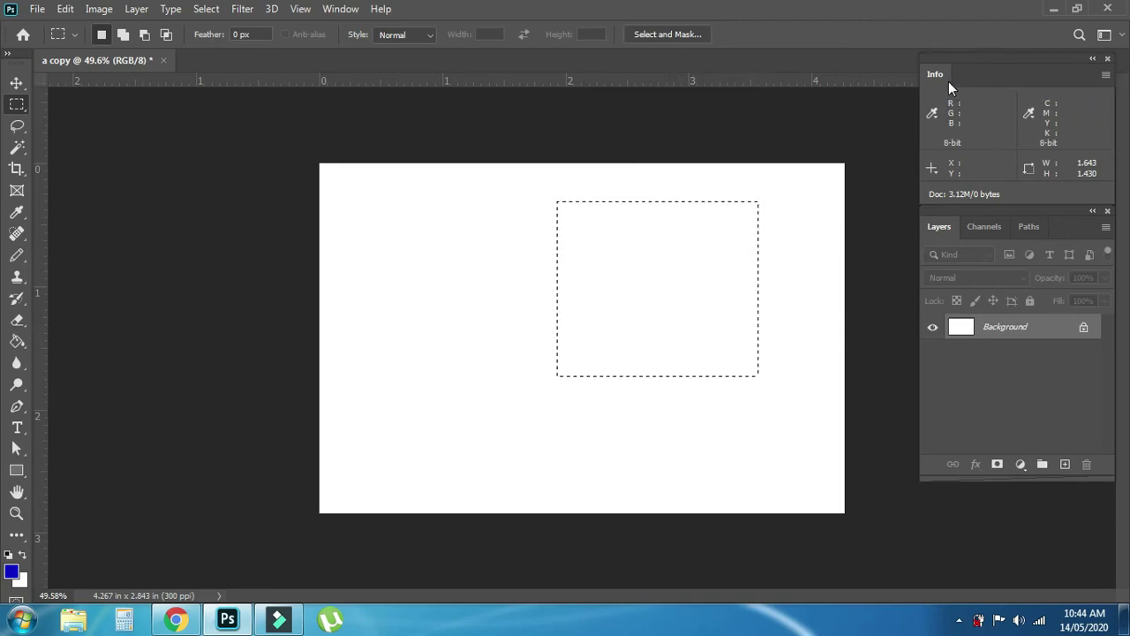
Step: Check the Info panel's position unit choices without changing them
left_click(932, 168)
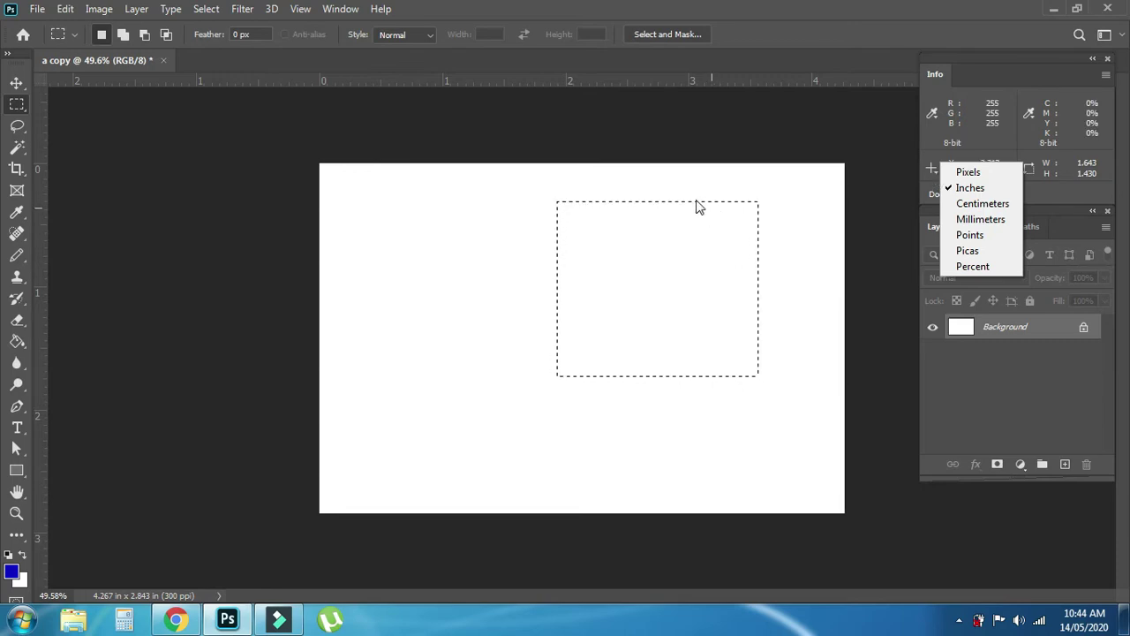
left_click(670, 167)
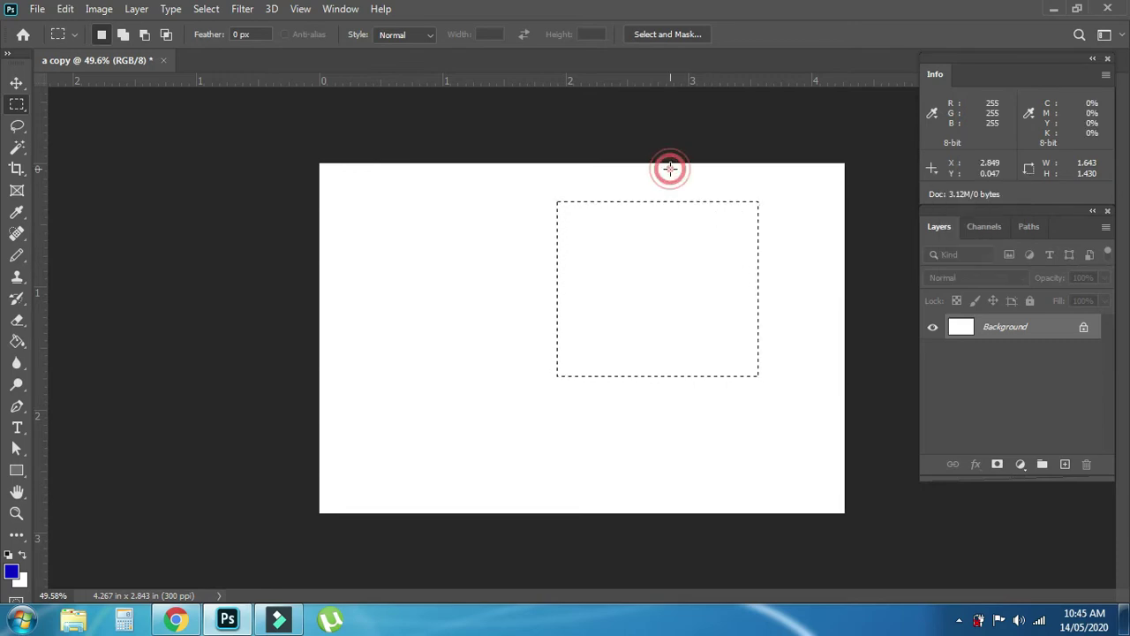
left_click(936, 170)
left_click(933, 170)
left_click(933, 169)
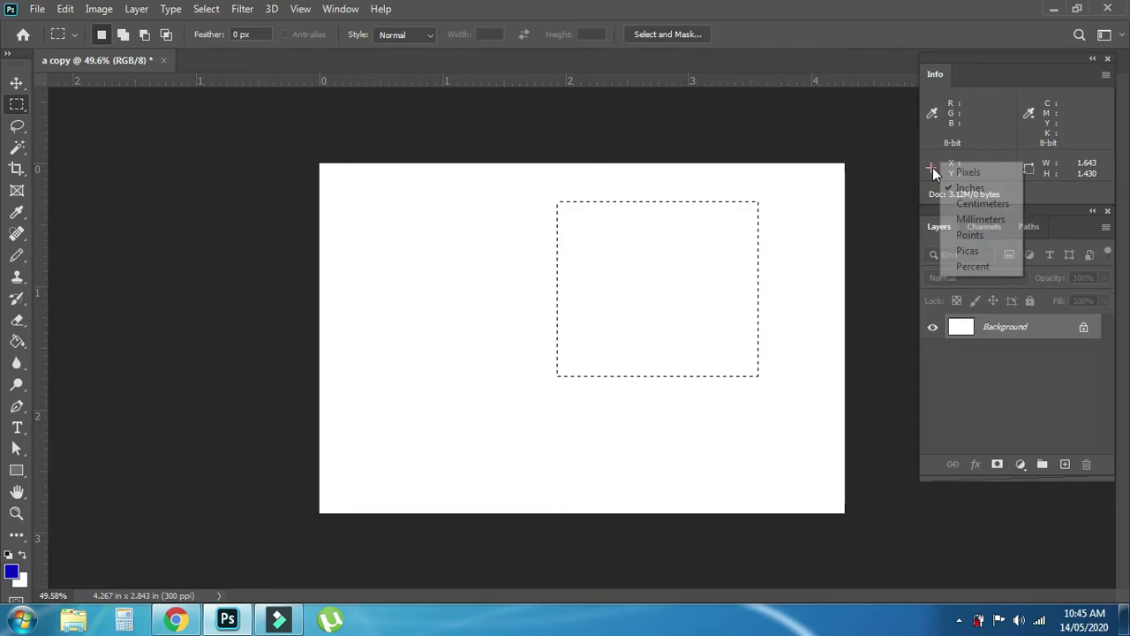
left_click(934, 170)
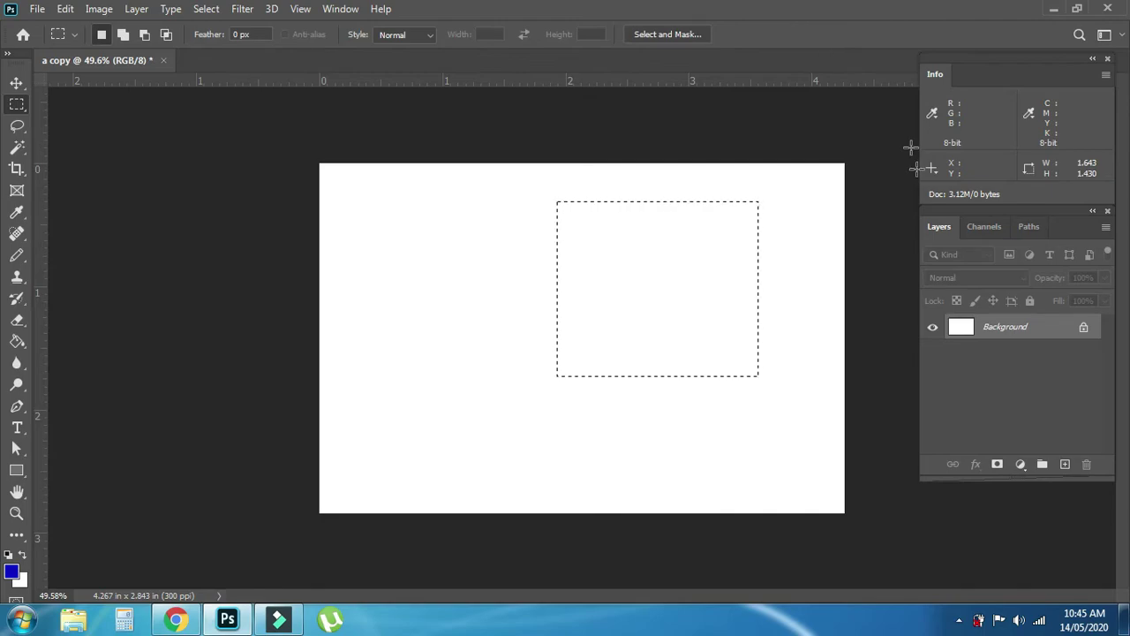
Step: Deselect, then convert the Background into an ordinary layer named Layer 0
key("ctrl+d")
double_click(1041, 337)
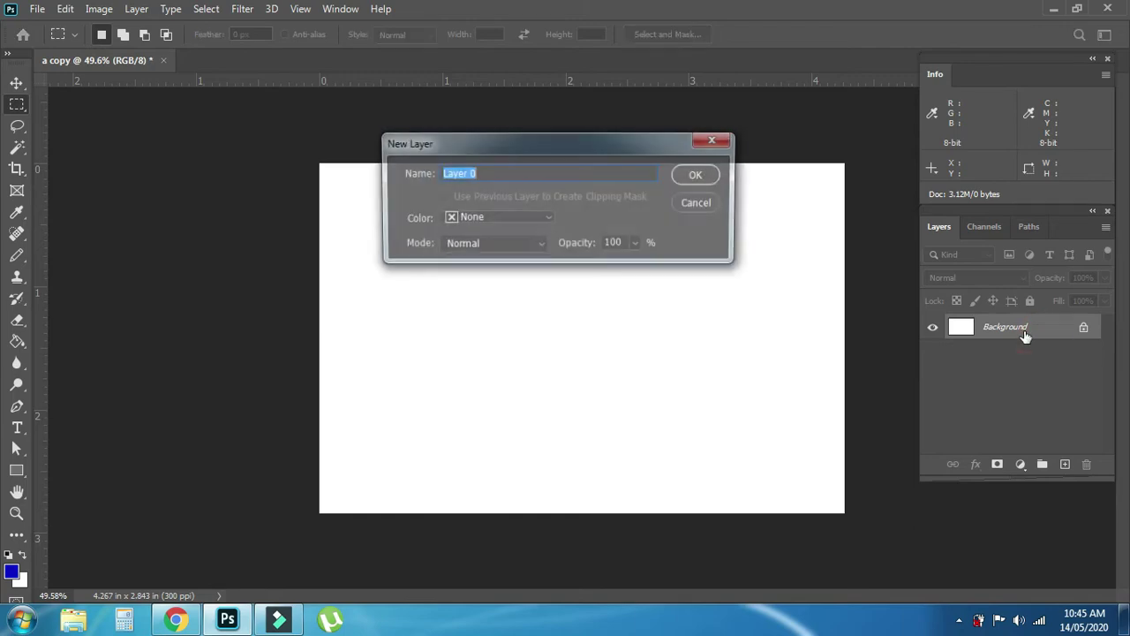
key("Return")
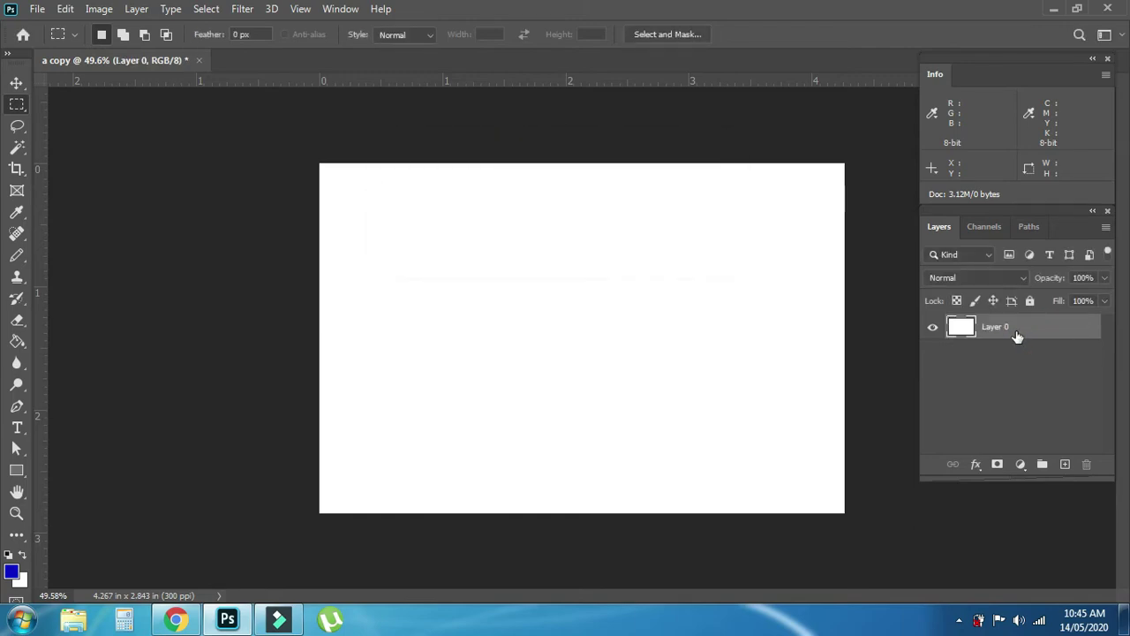
Step: Toggle Layer 0's visibility and peek at the blend mode list without changing it
left_click(932, 328)
left_click(933, 327)
left_click(932, 328)
left_click(932, 328)
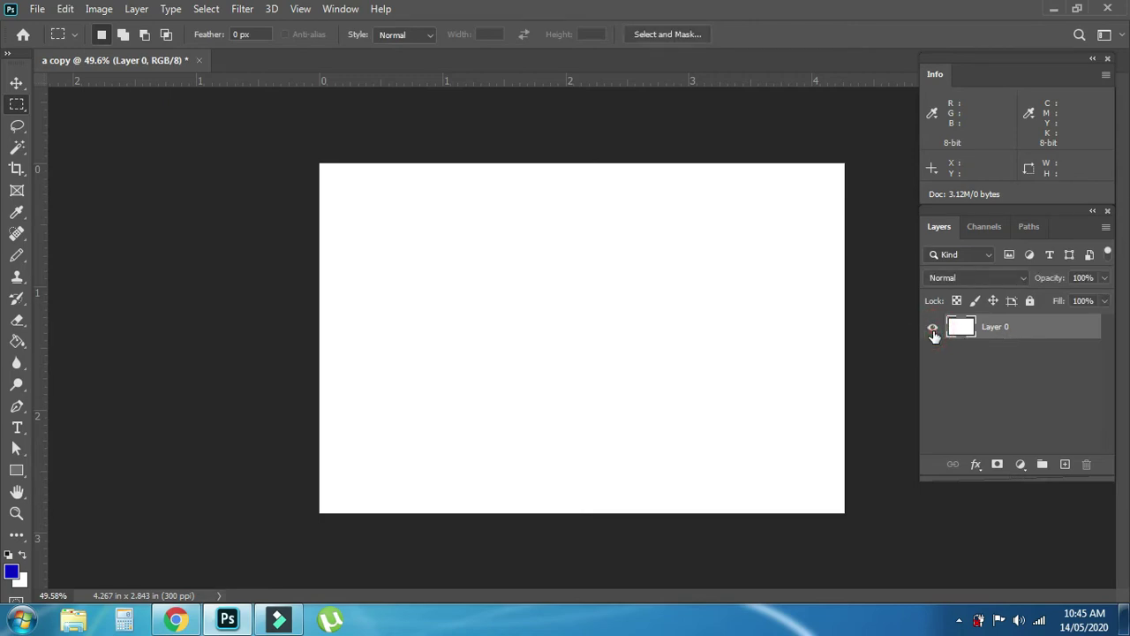
left_click(963, 276)
left_click(1080, 386)
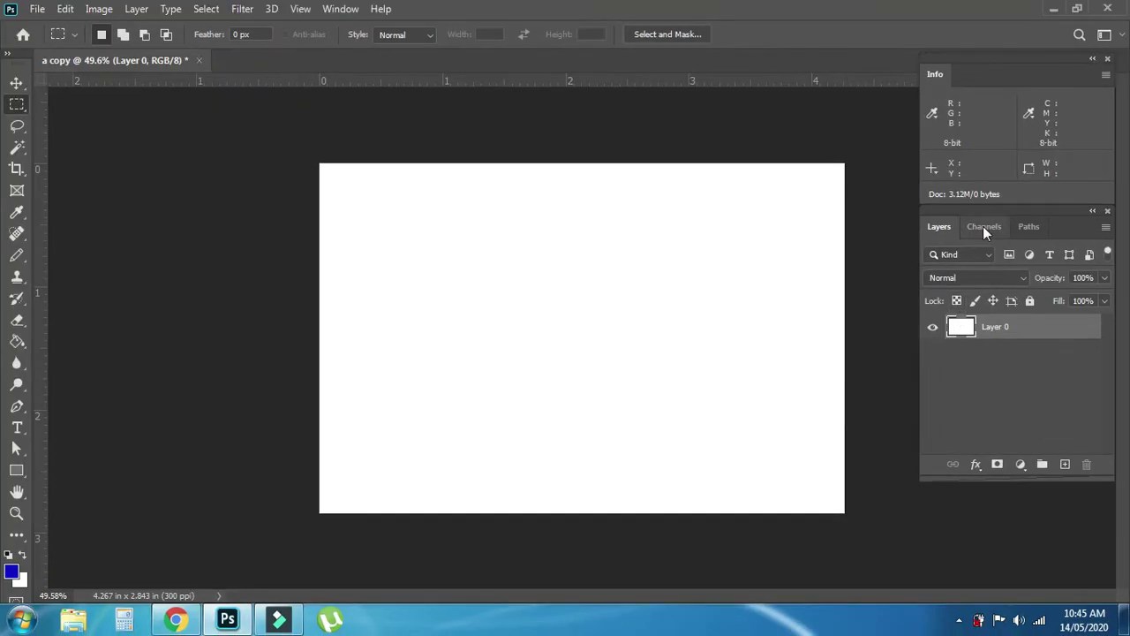
Step: Flip through the Channels, Layers and Paths tabs, ending on Paths showing the Work Path
left_click(984, 227)
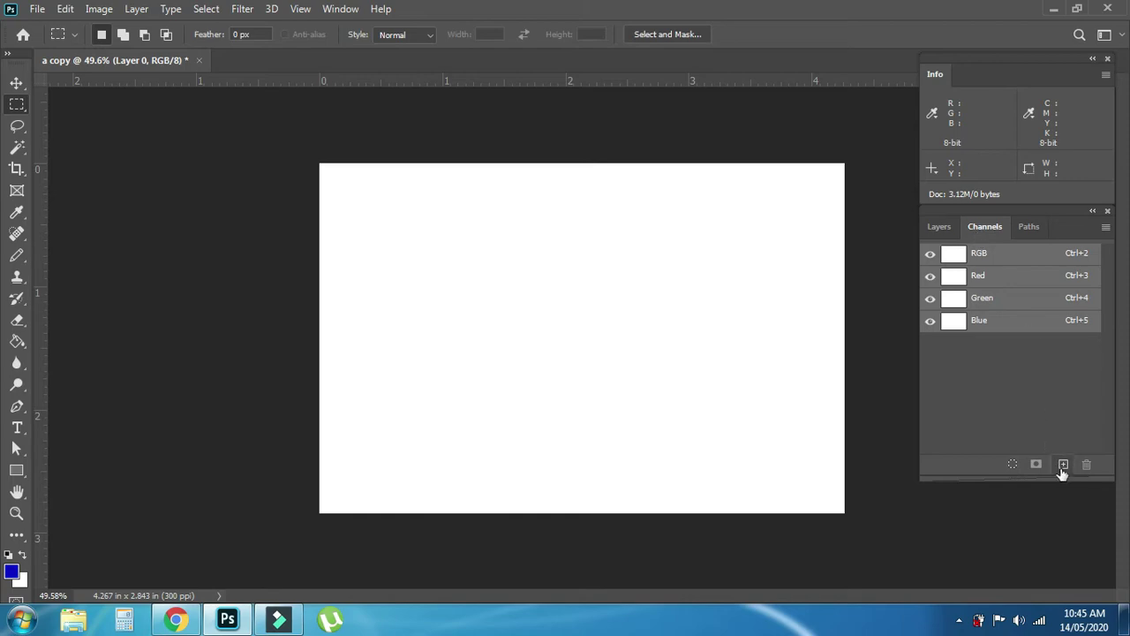
left_click(1026, 228)
left_click(992, 231)
left_click(943, 229)
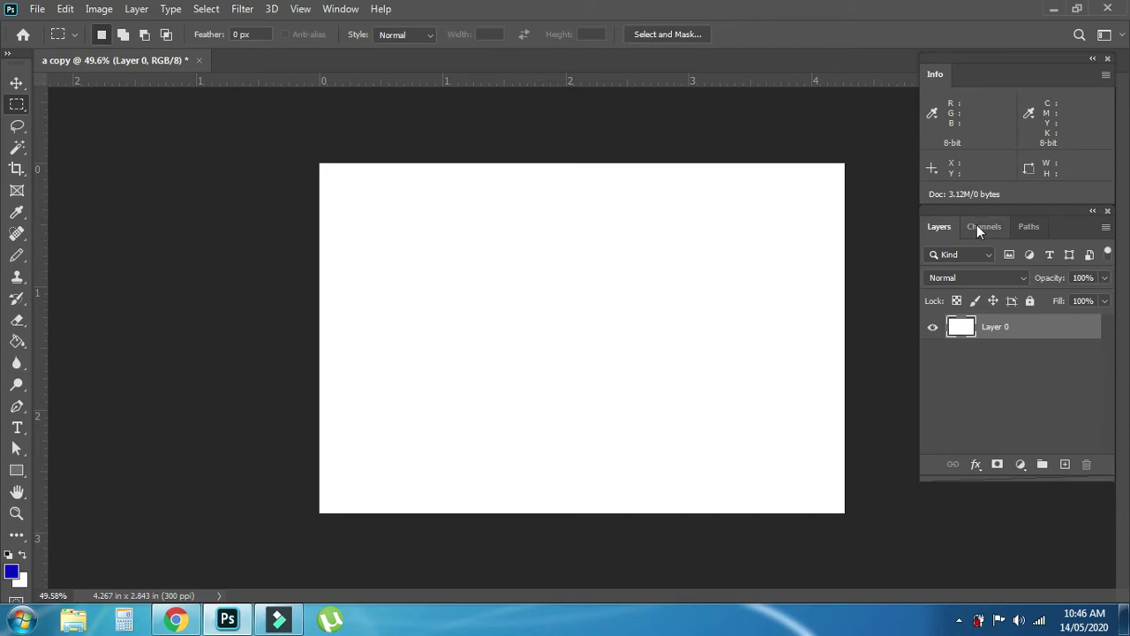
left_click(976, 226)
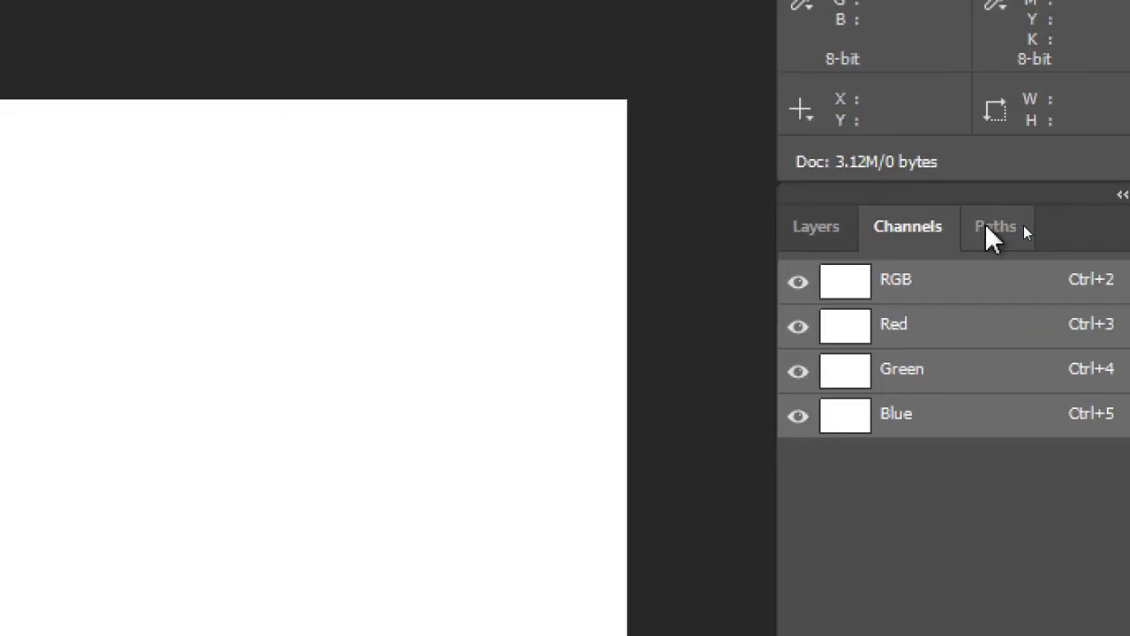
left_click(1027, 227)
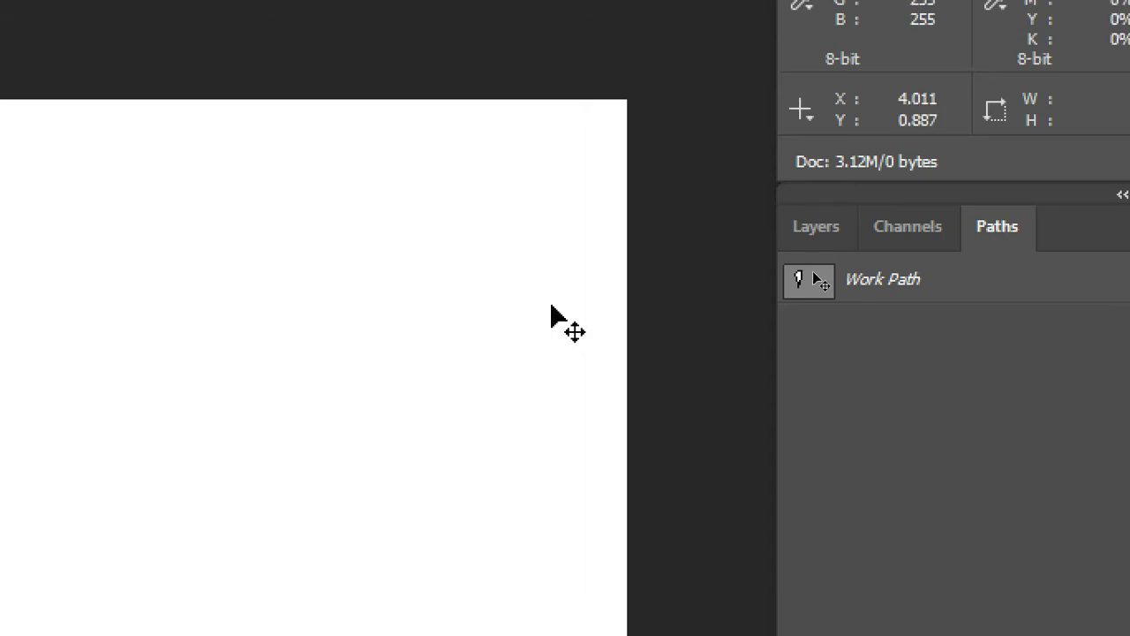
Step: Load the teardrop Work Path as a selection, stroke it in blue, and deselect
key("p")
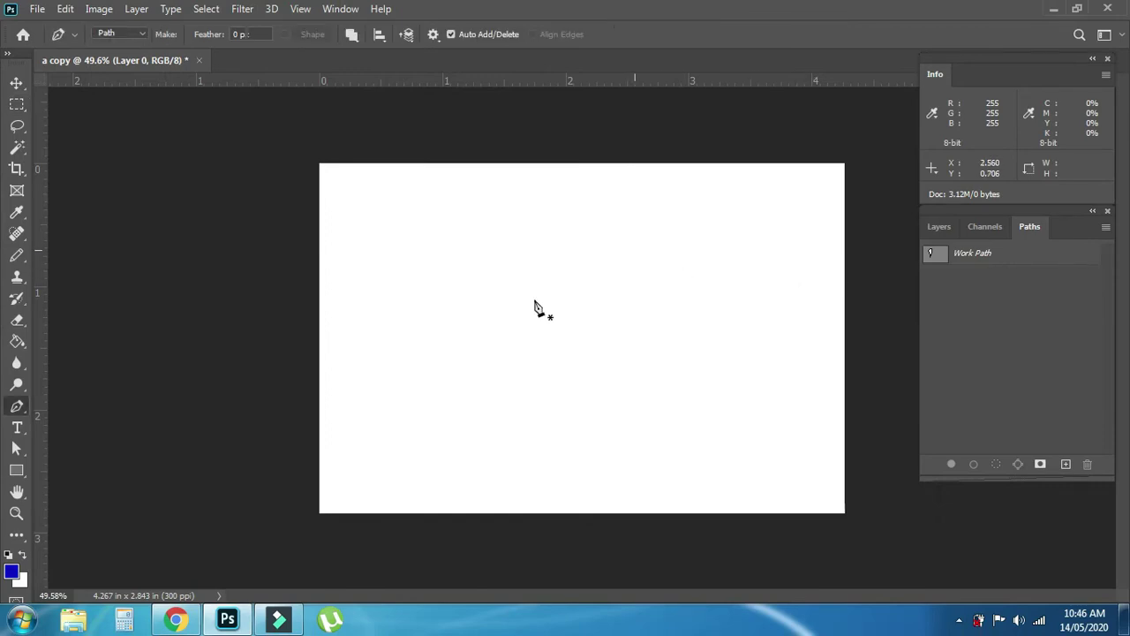
left_click(995, 252)
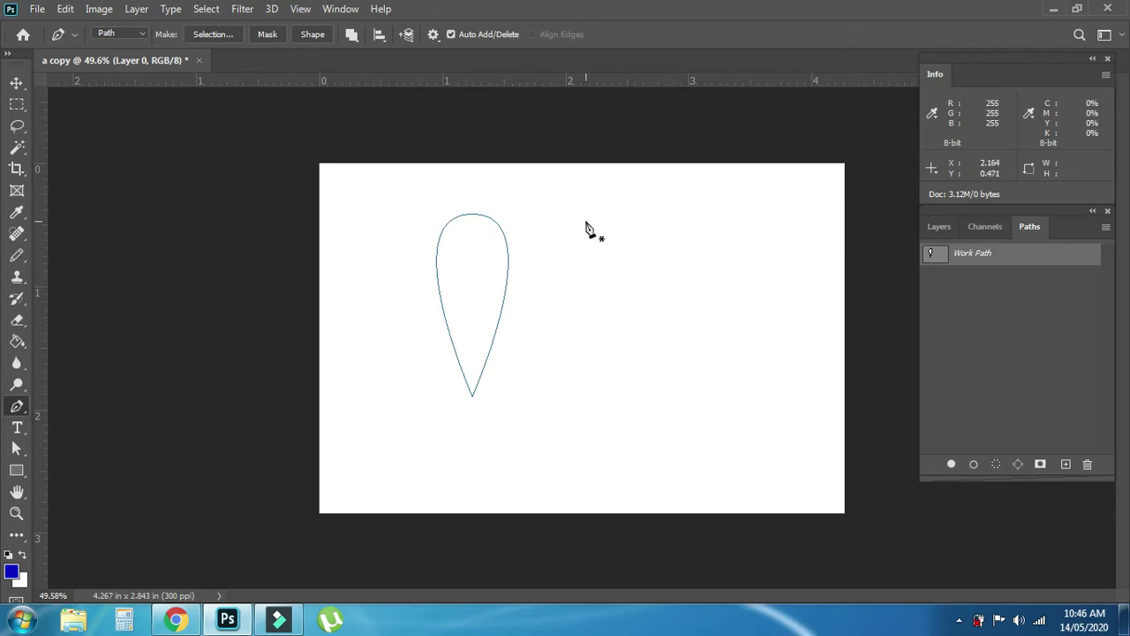
key("ctrl+Return")
key("alt+e")
key("s")
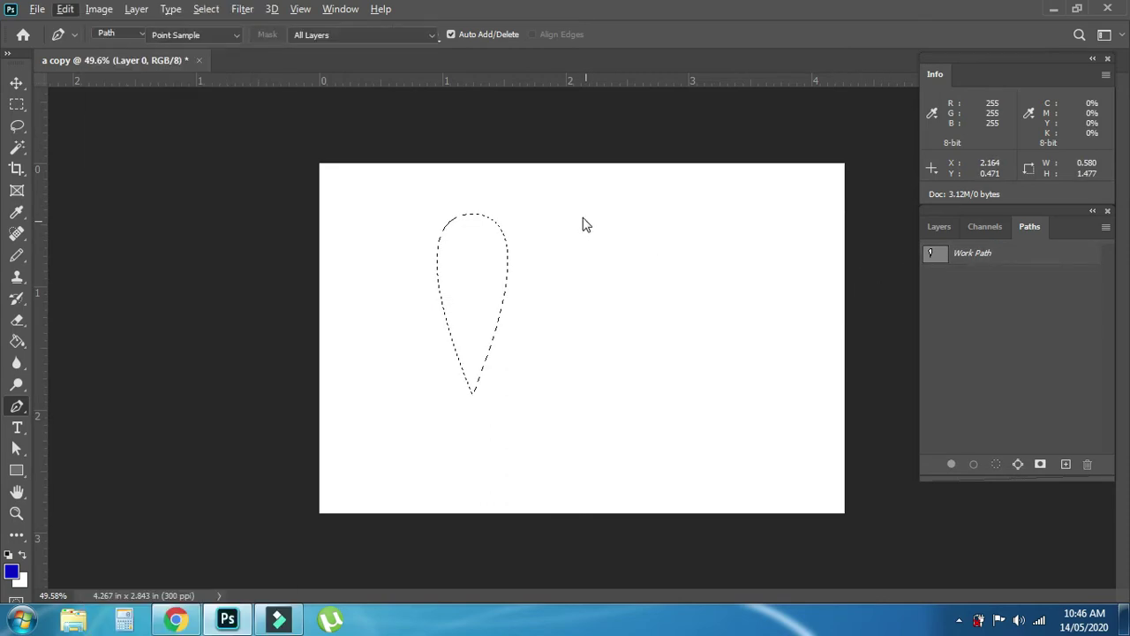
key("Return")
key("ctrl+d")
Step: Erase the blue teardrop stroke by selecting the whole canvas and cutting
left_click_drag(482, 217, 542, 265)
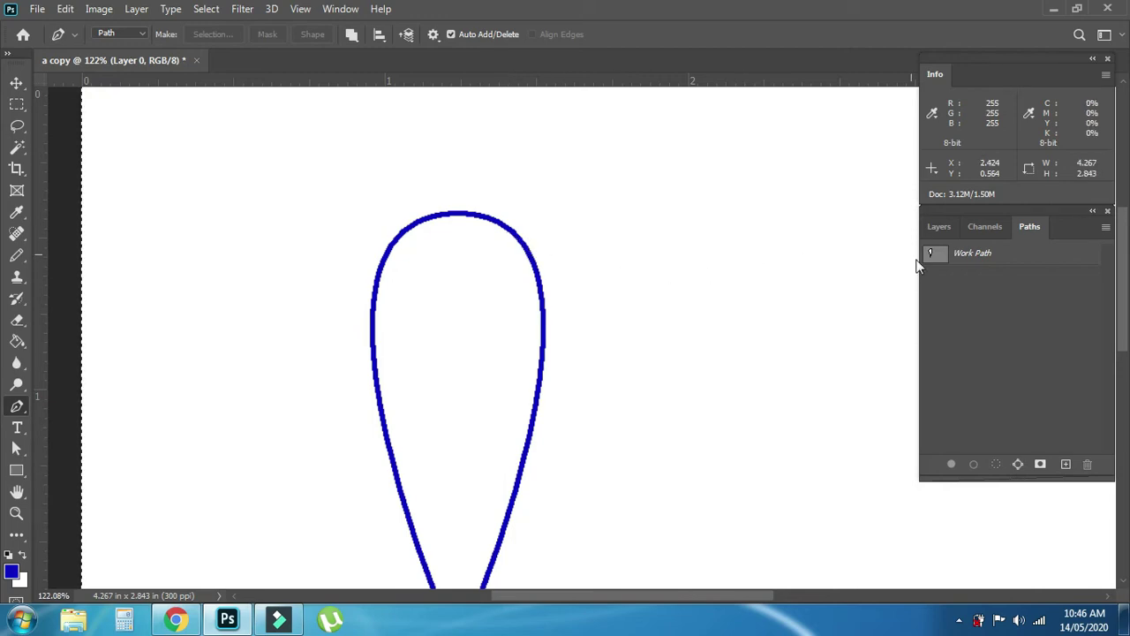
key("ctrl+a")
key("ctrl+x")
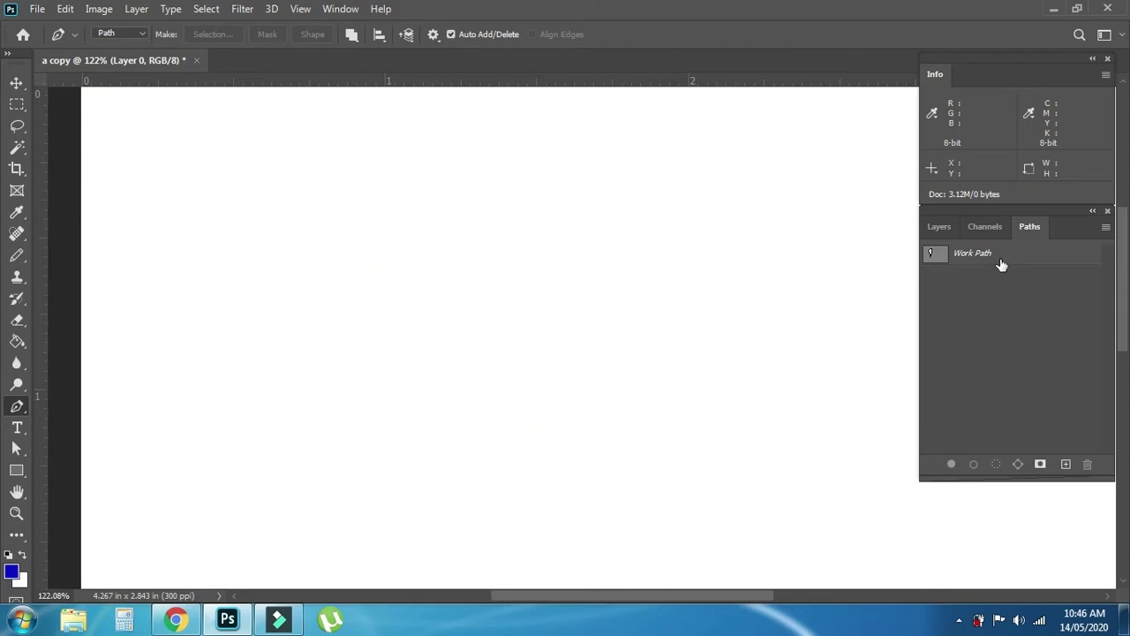
Step: Save the teardrop Work Path as Path 1
left_click(1000, 256)
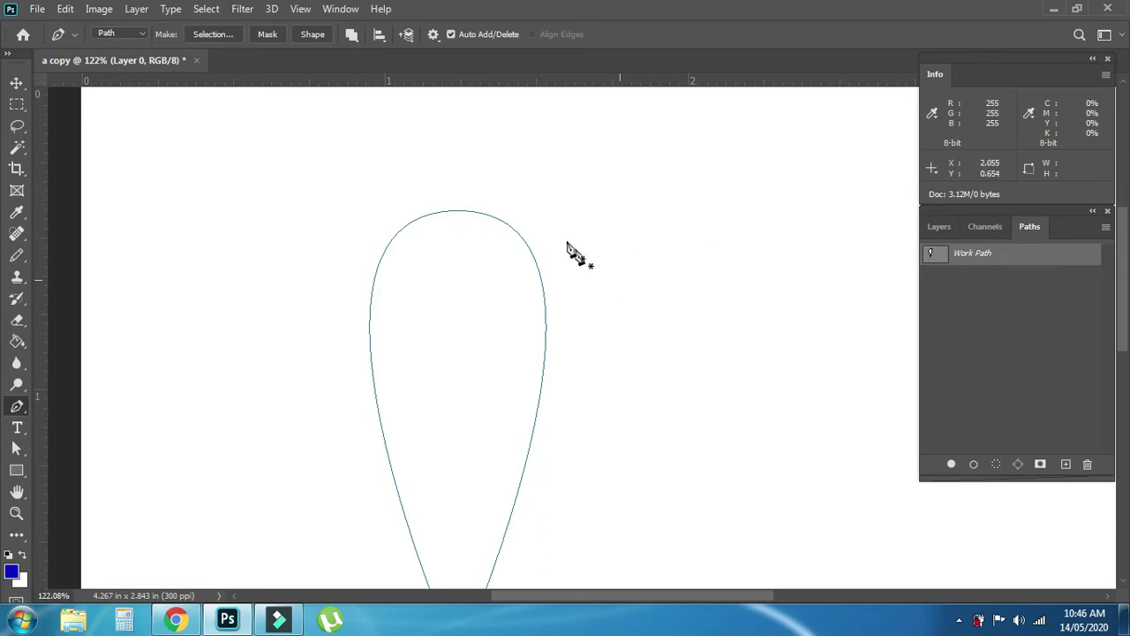
left_click_drag(556, 263, 527, 270)
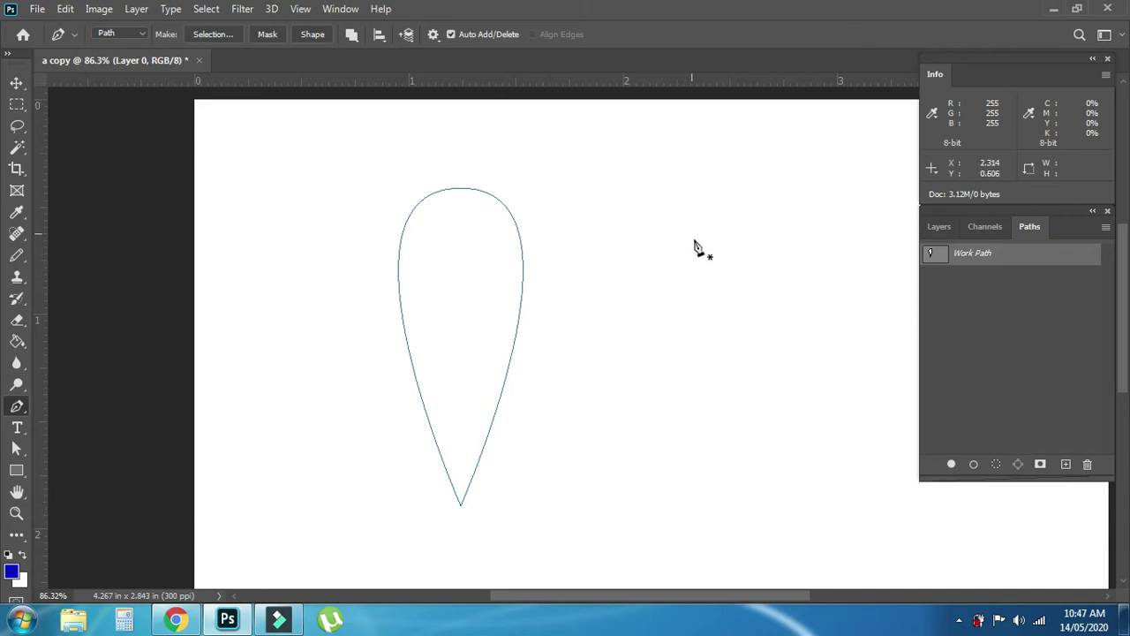
double_click(1058, 261)
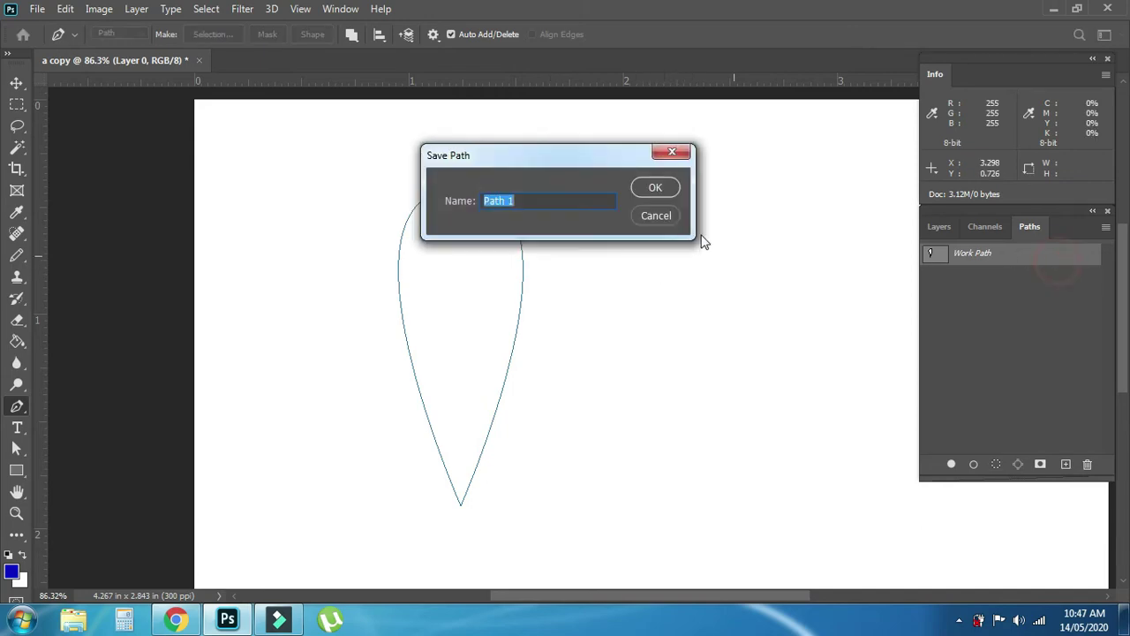
left_click(655, 188)
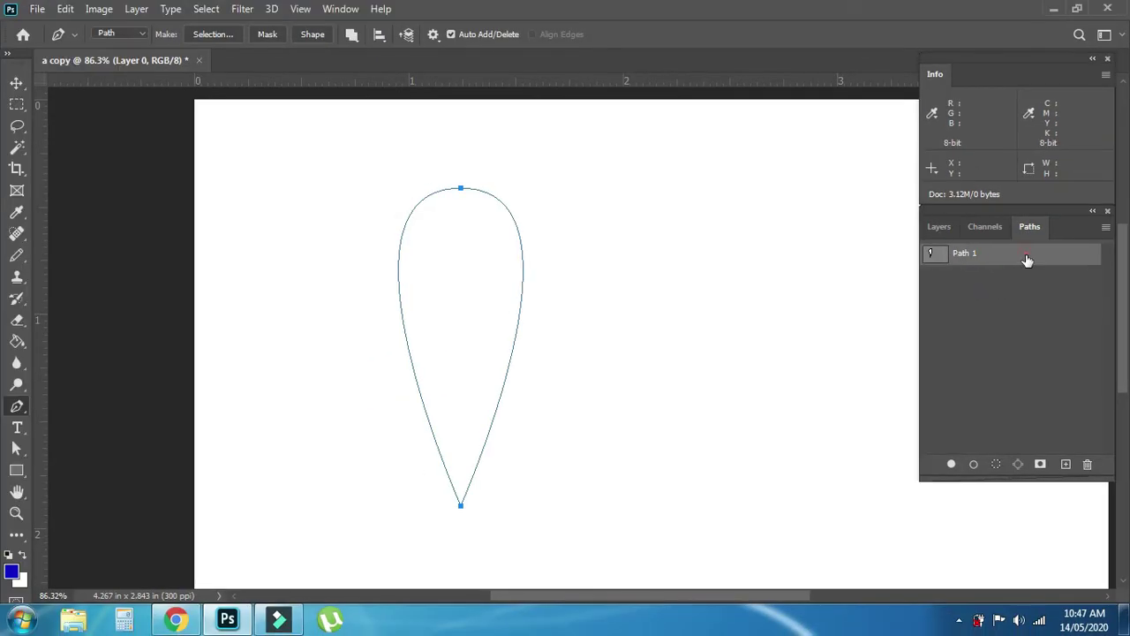
double_click(1024, 256)
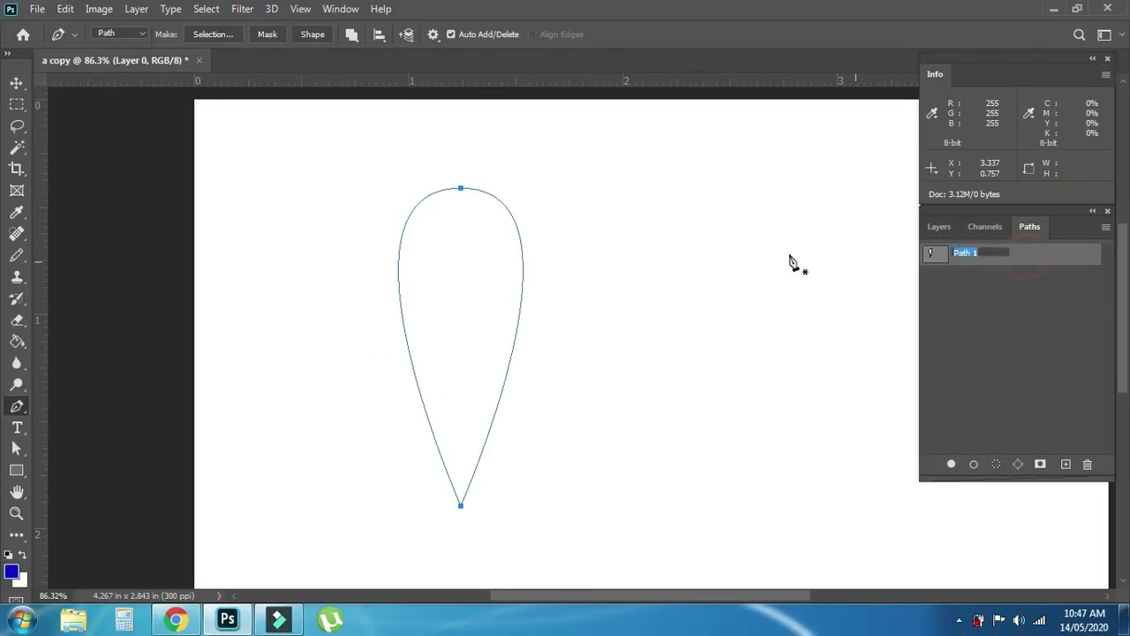
left_click(1000, 269)
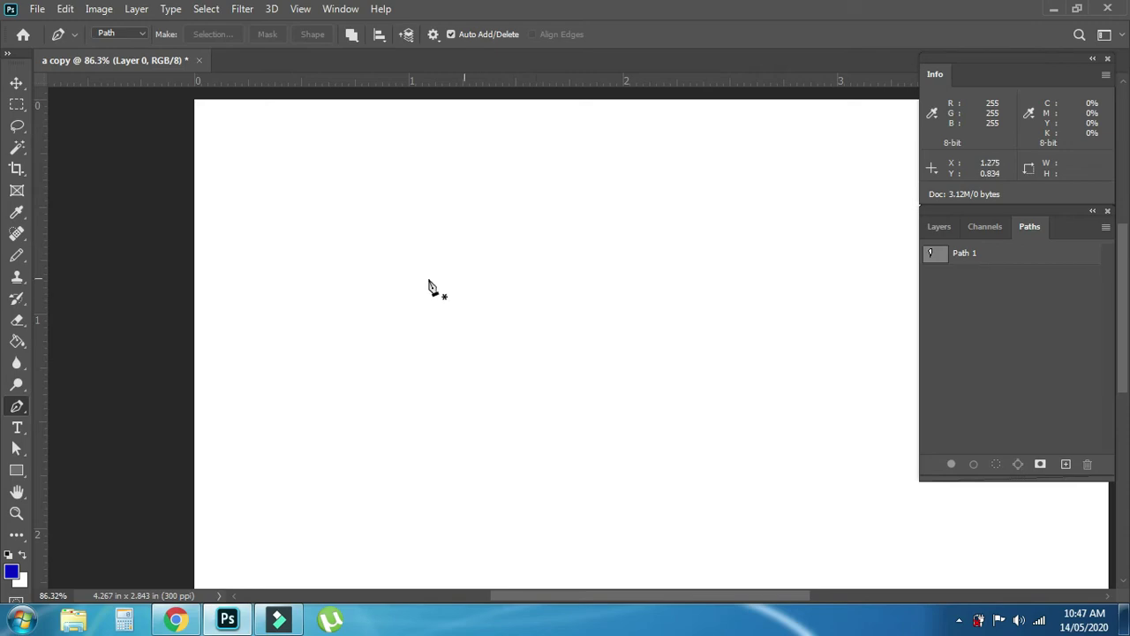
left_click(424, 352)
left_click_drag(525, 250, 626, 229)
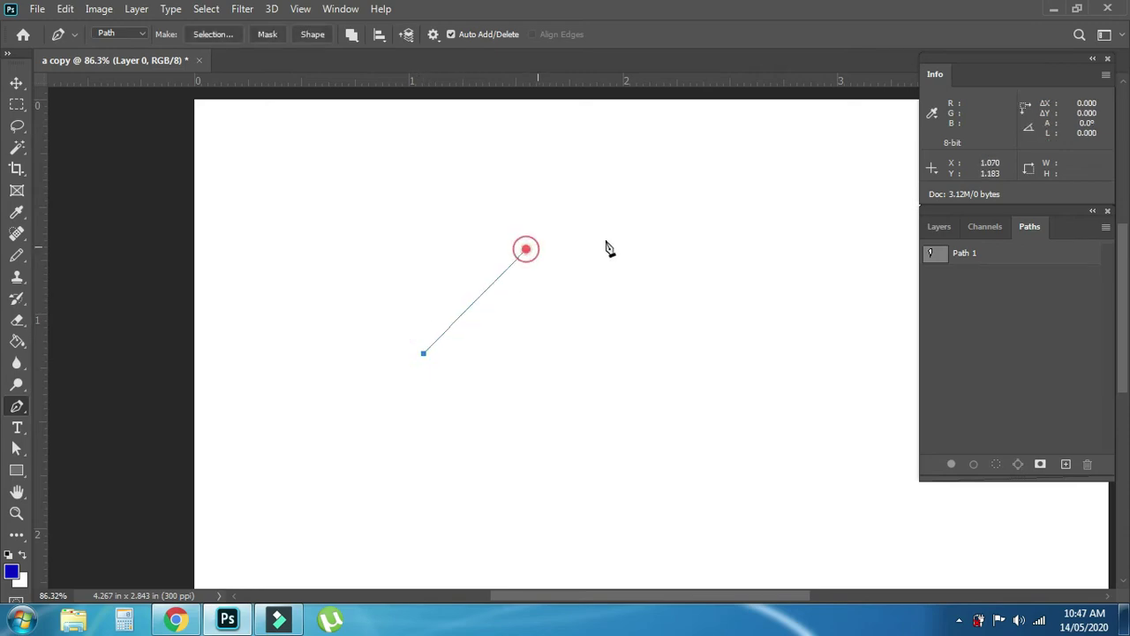
mouse_move(618, 177)
left_mouse_down()
mouse_move(589, 385)
mouse_move(488, 463)
left_mouse_up()
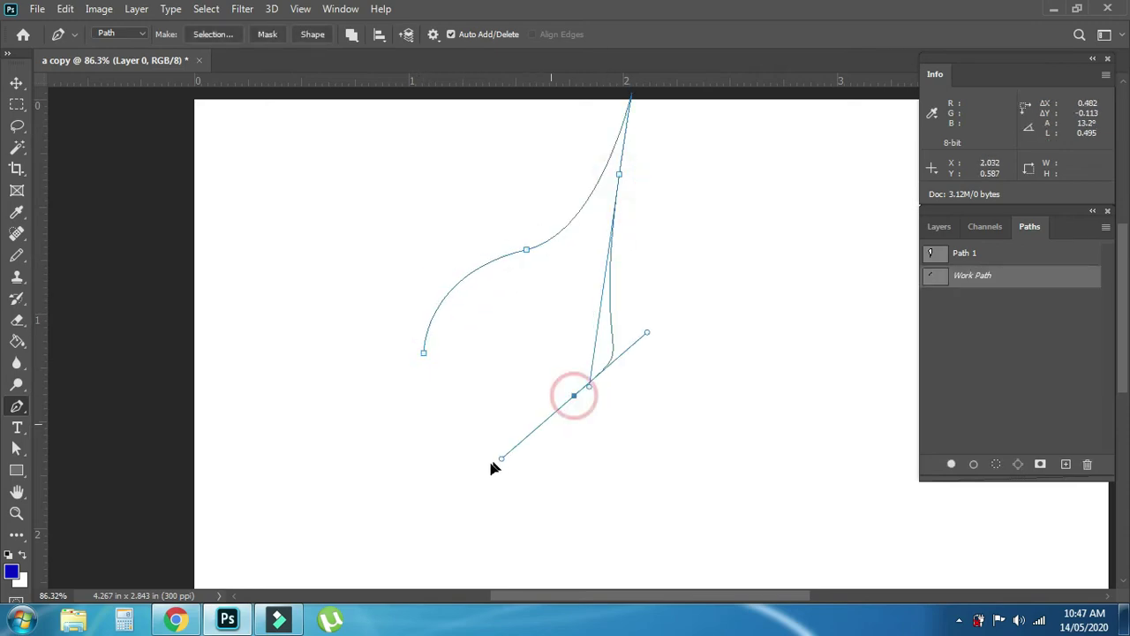
key("ctrl+z")
key("ctrl+z")
left_click(674, 139)
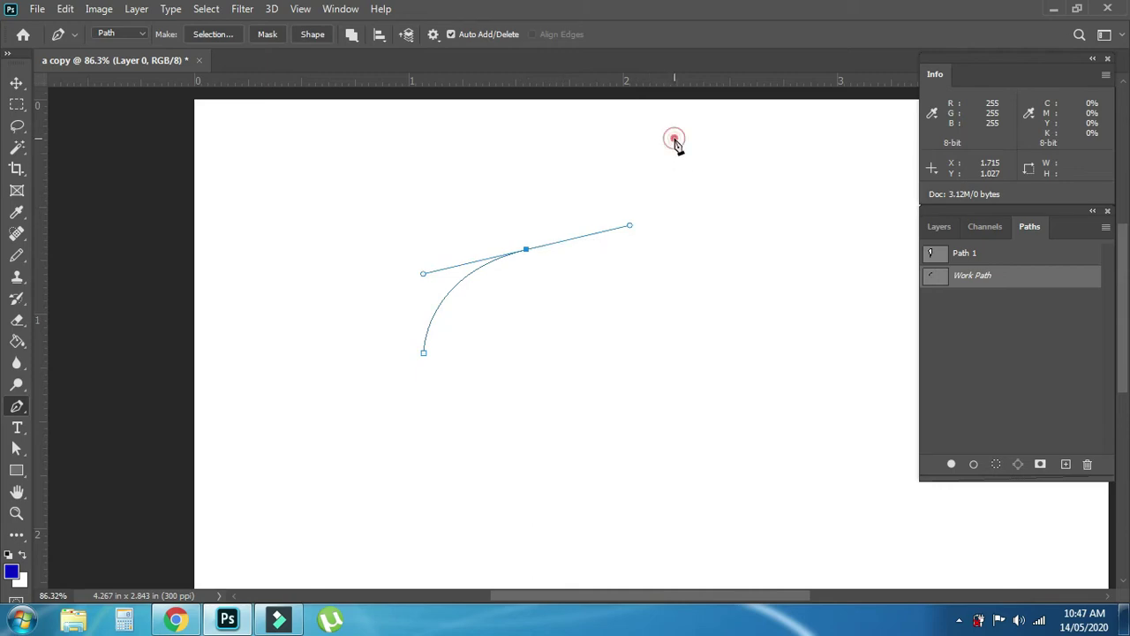
left_click_drag(570, 415, 426, 516)
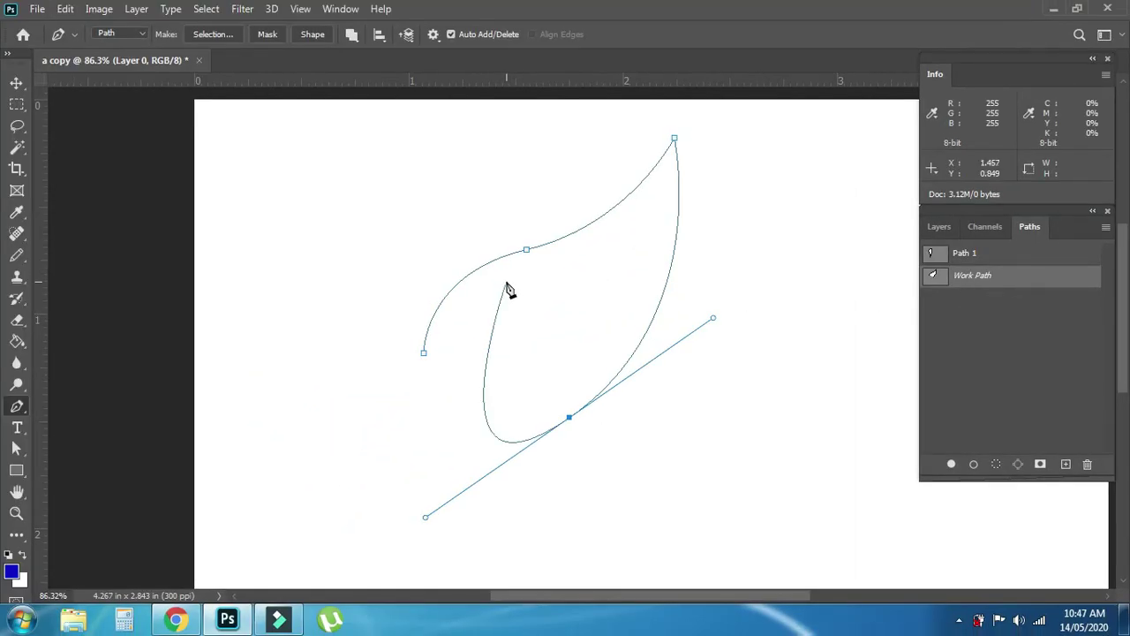
key("Delete")
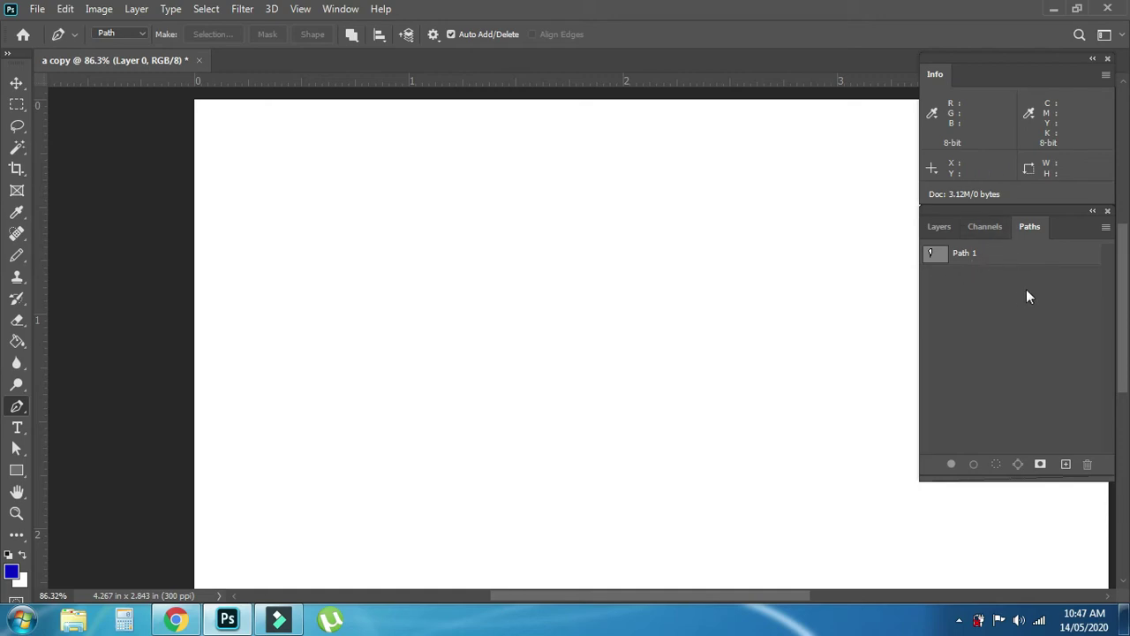
Step: Toggle between the Channels and Layers tabs, ending on the Layers panel showing Layer 0
left_click(994, 233)
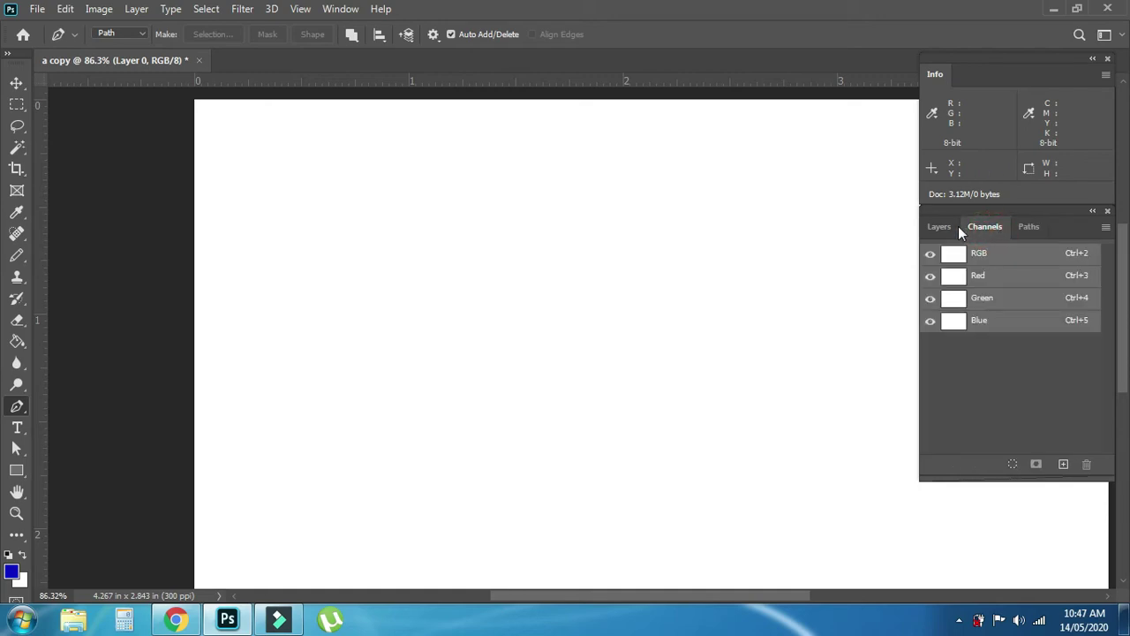
left_click(955, 226)
left_click(986, 229)
left_click(942, 226)
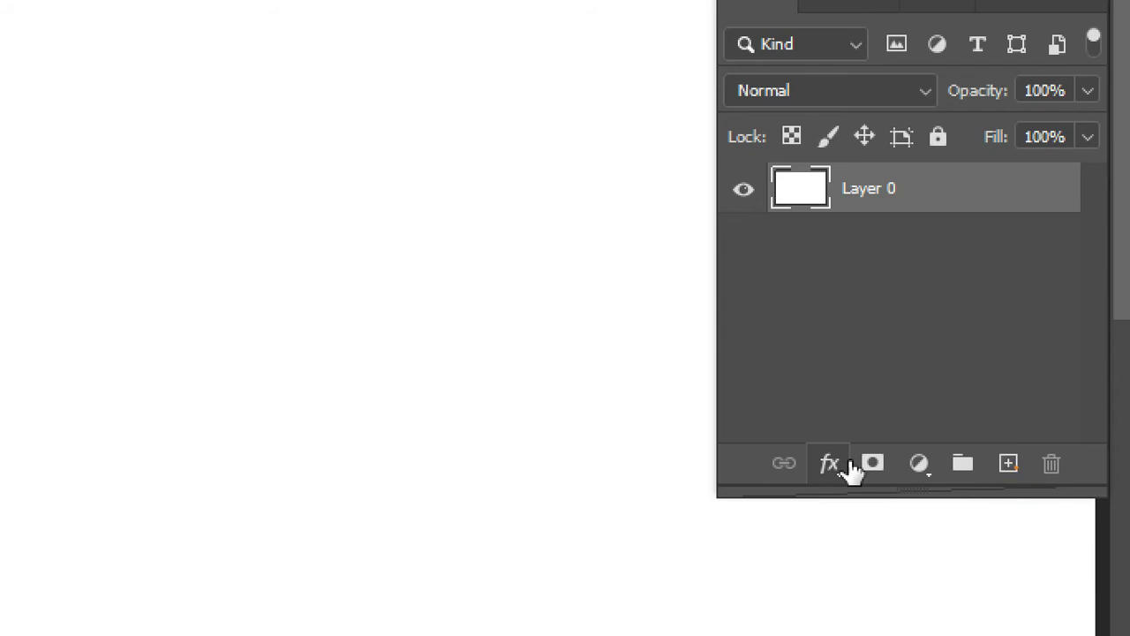
Step: Create several new empty layers, deleting the extras to leave Layers 1–4
left_click(564, 318)
left_click(1000, 464)
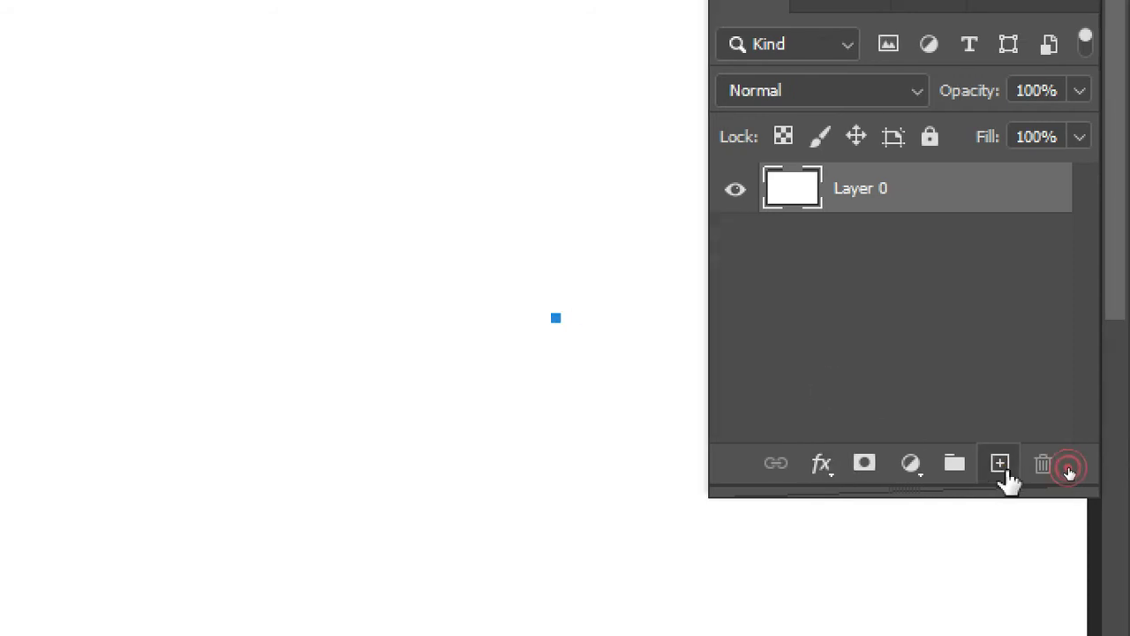
left_click(1000, 465)
left_click(1000, 464)
left_click(1000, 465)
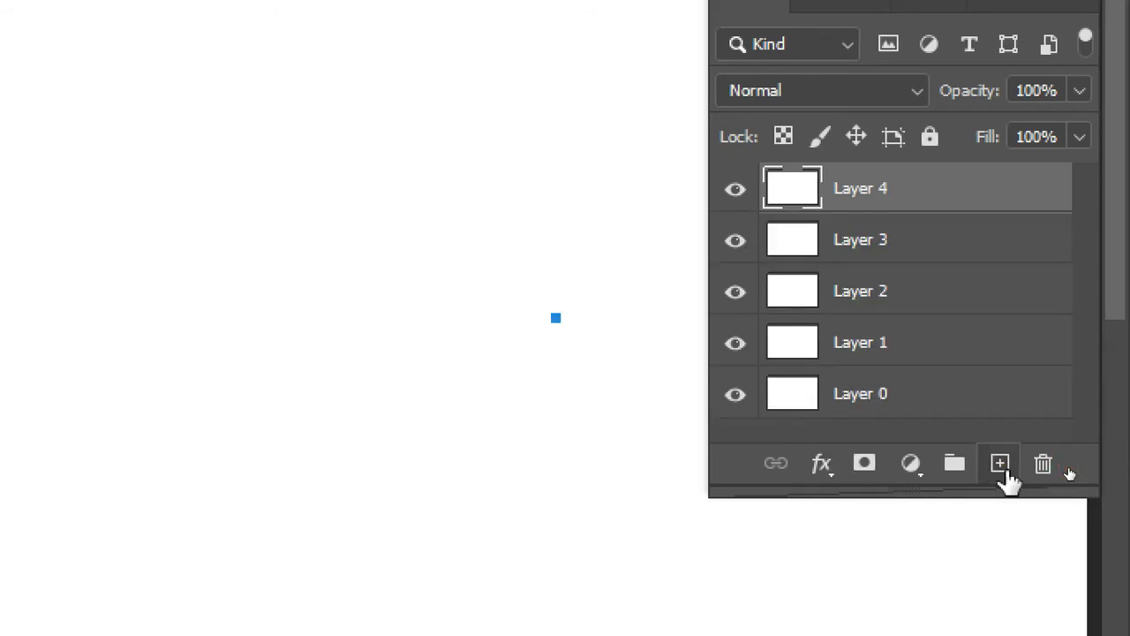
left_click(1000, 465)
left_click(1000, 465)
left_click(1000, 465)
key("Delete")
left_click(1042, 464)
left_click(1042, 464)
Step: Open and close the adjustment layer and layer style menus without choosing anything
left_click(913, 465)
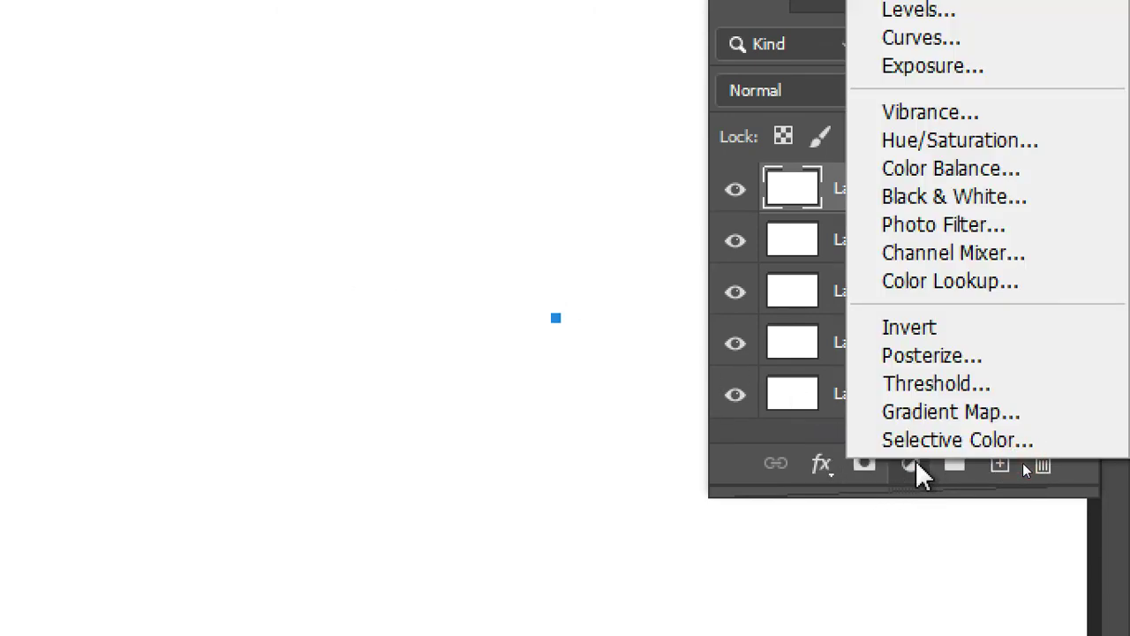
left_click(913, 464)
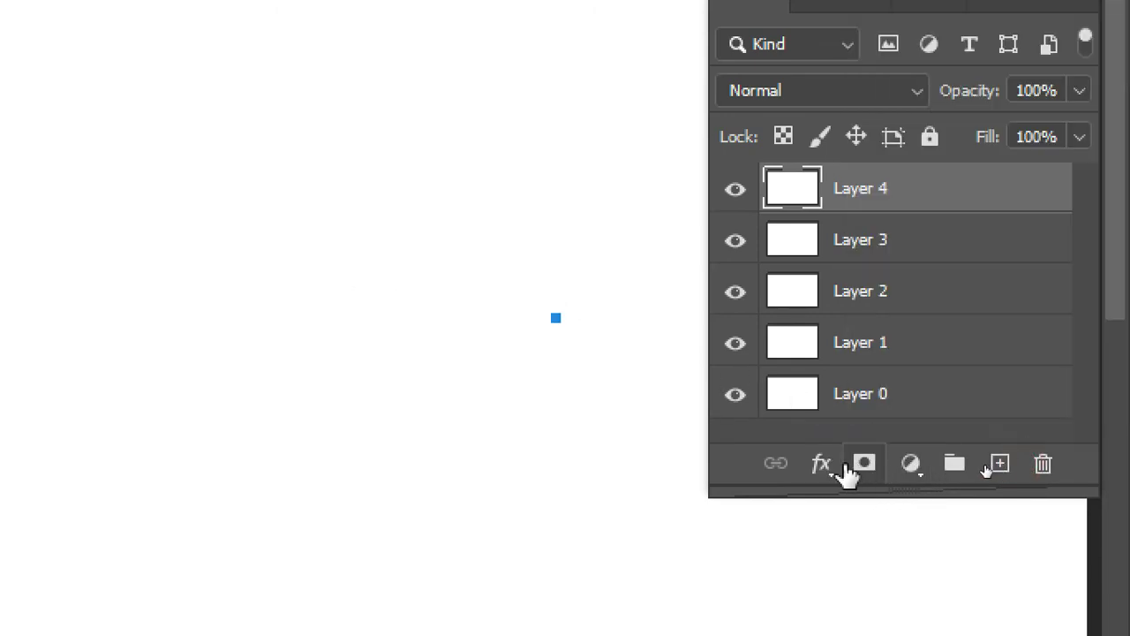
left_click(819, 466)
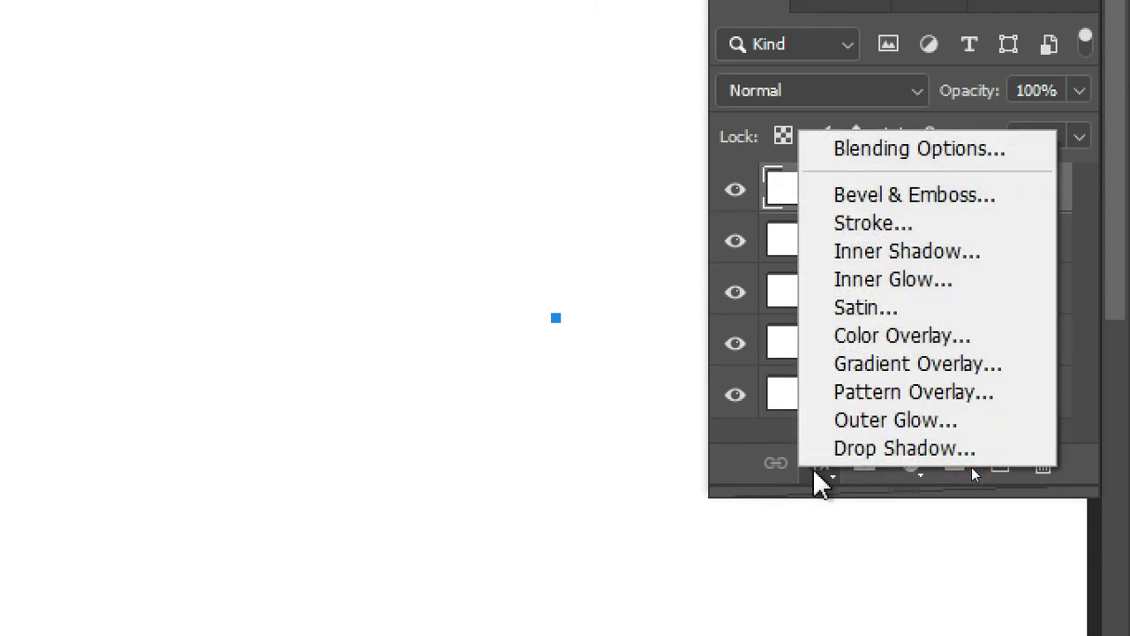
left_click(816, 469)
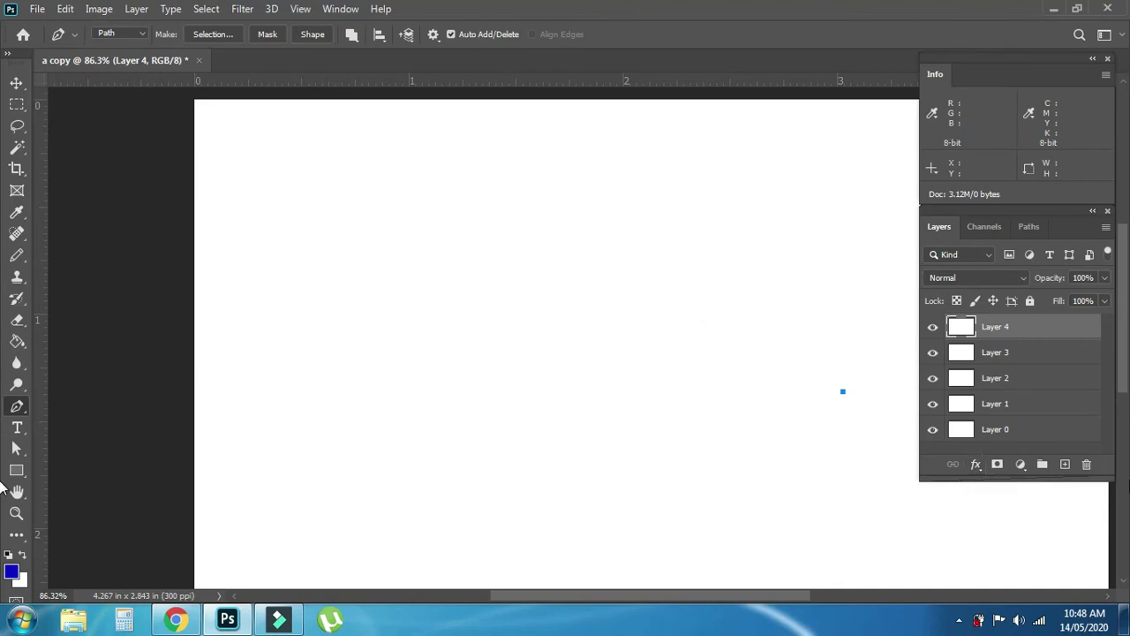
Step: Delete Layers 1–4, then draw and undo a size-15 blue pencil scribble
key("Delete")
key("Delete")
key("Delete")
key("Delete")
key("Delete")
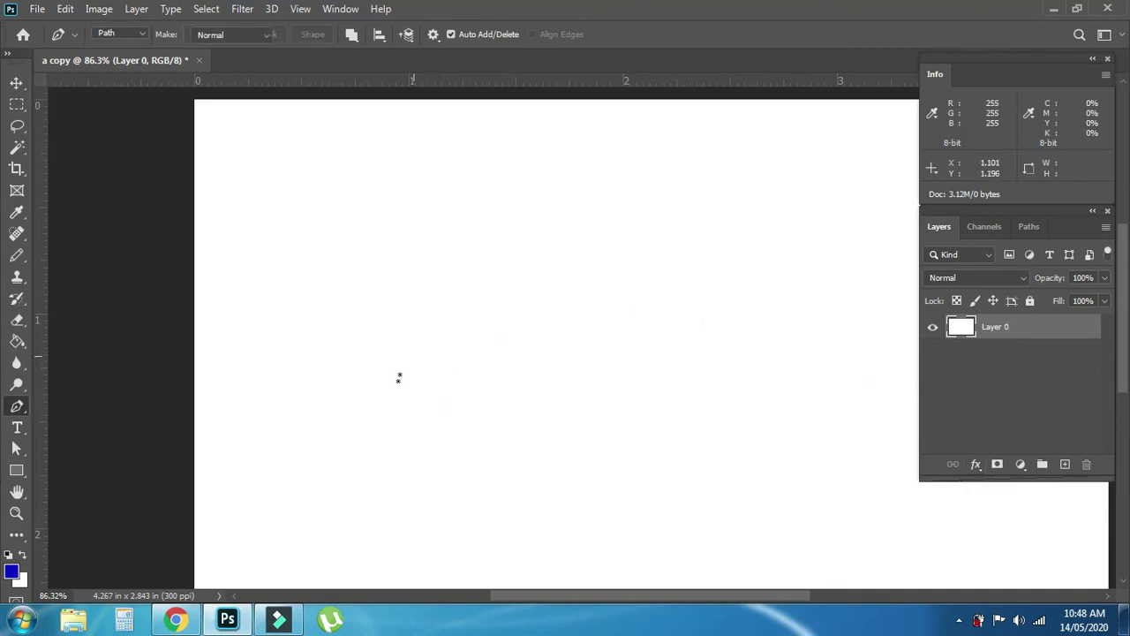
key("b")
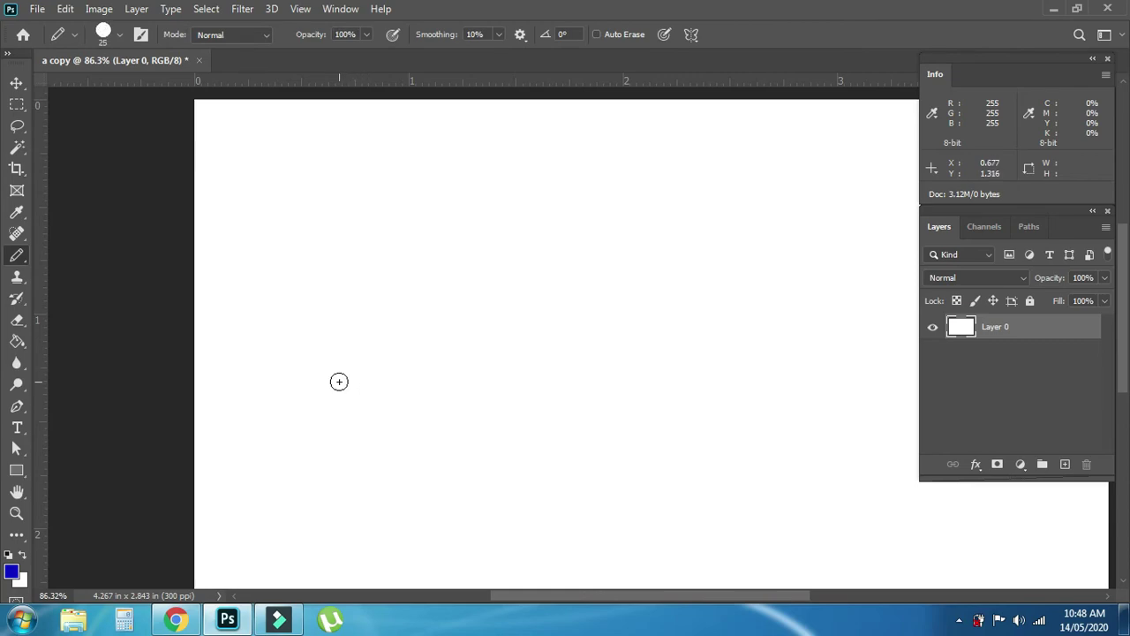
key("bracketleft")
key("bracketleft")
mouse_move(339, 383)
left_mouse_down()
mouse_move(482, 382)
mouse_move(570, 168)
left_mouse_up()
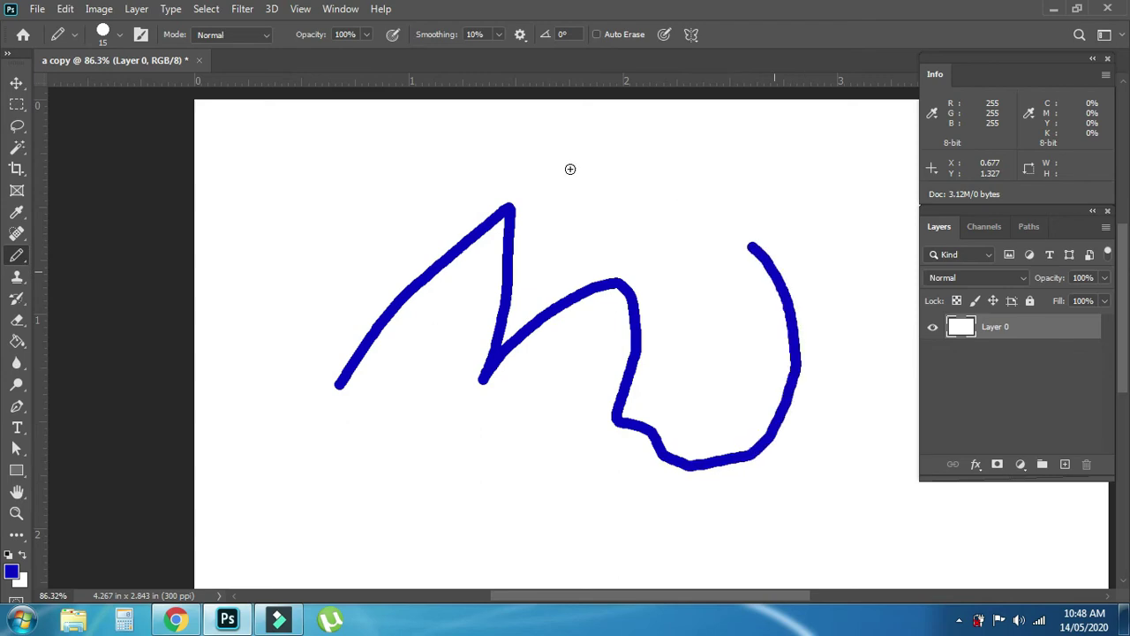
left_click_drag(570, 168, 335, 394)
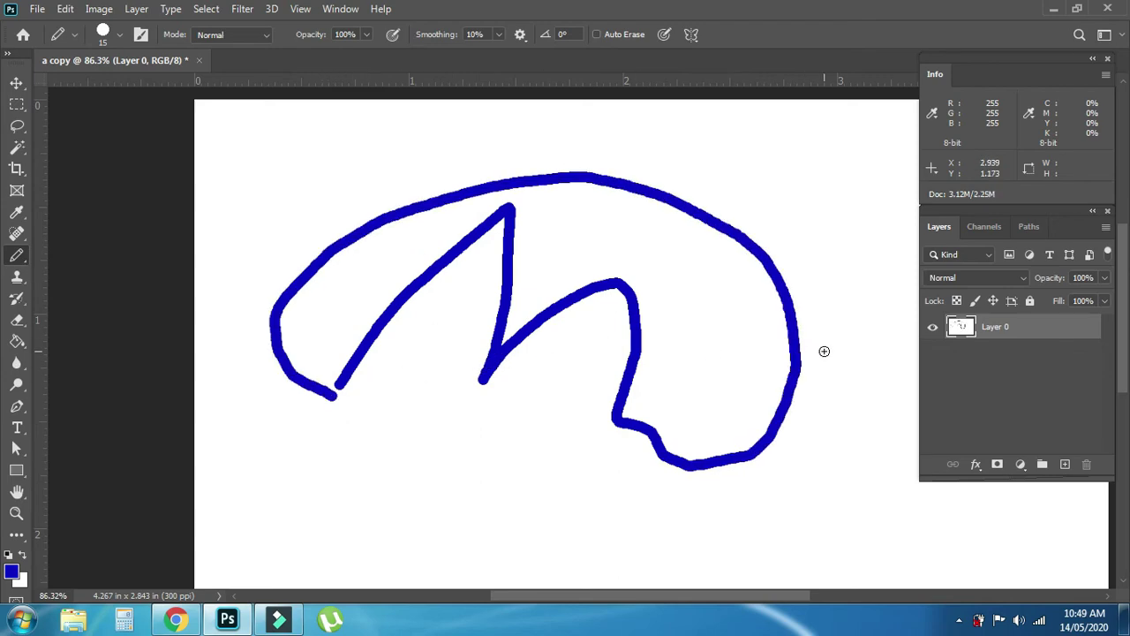
key("ctrl+z")
key("p")
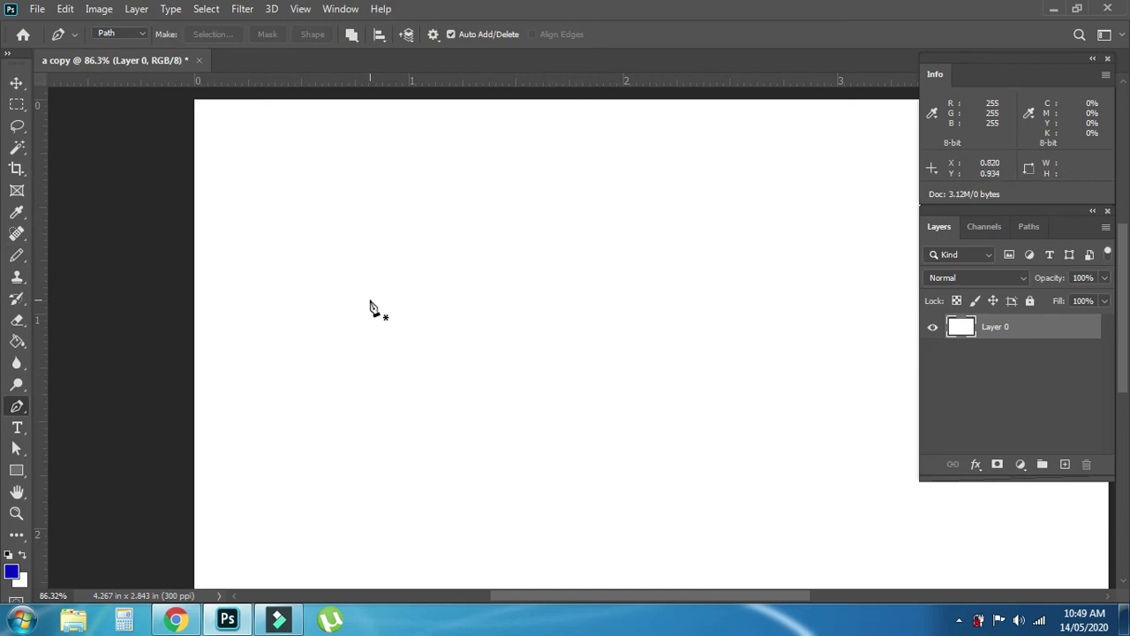
left_click(1064, 464)
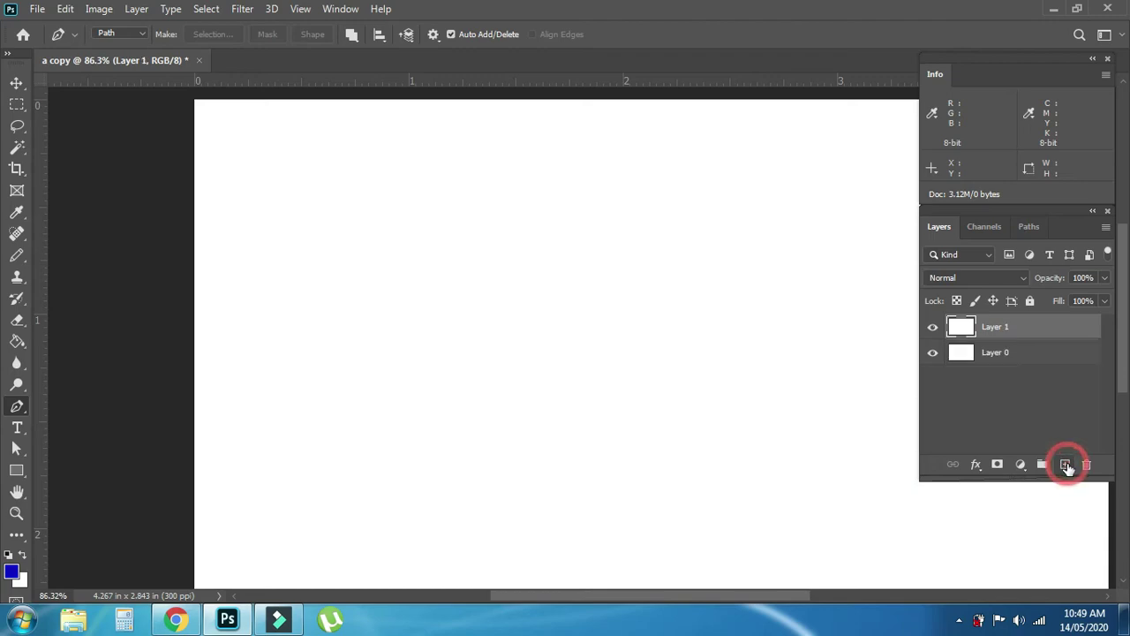
left_click(1065, 464)
left_click(1065, 464)
left_click(1066, 464)
left_click(1066, 465)
left_click(1065, 465)
left_click(1066, 464)
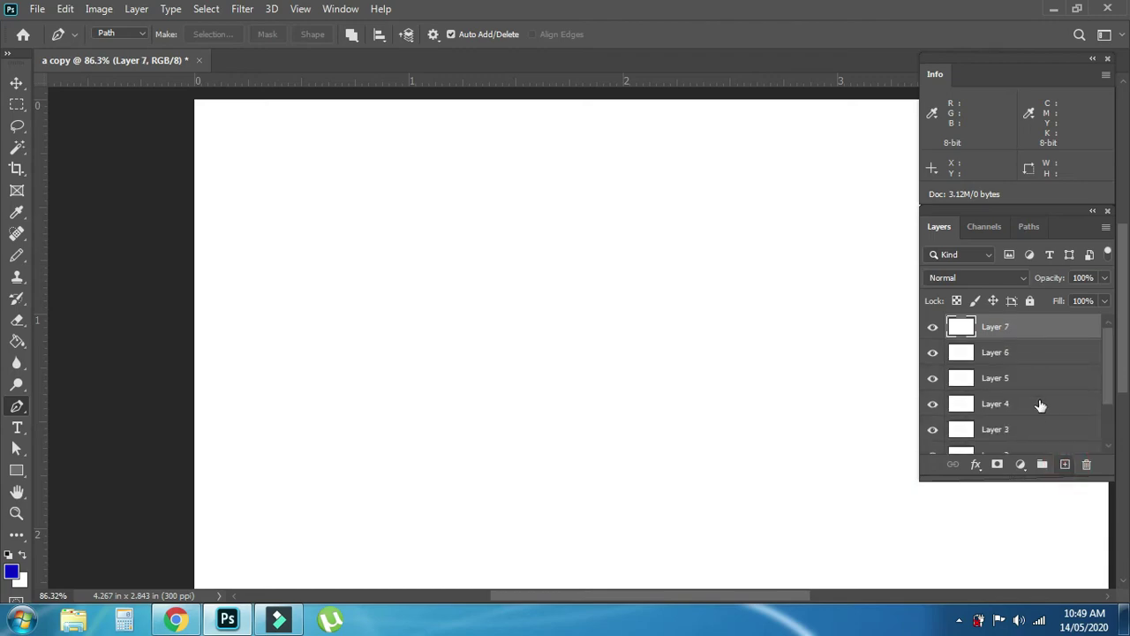
key("ctrl+z")
key("ctrl+z")
key("ctrl+z")
key("ctrl+z")
key("ctrl+z")
key("ctrl+z")
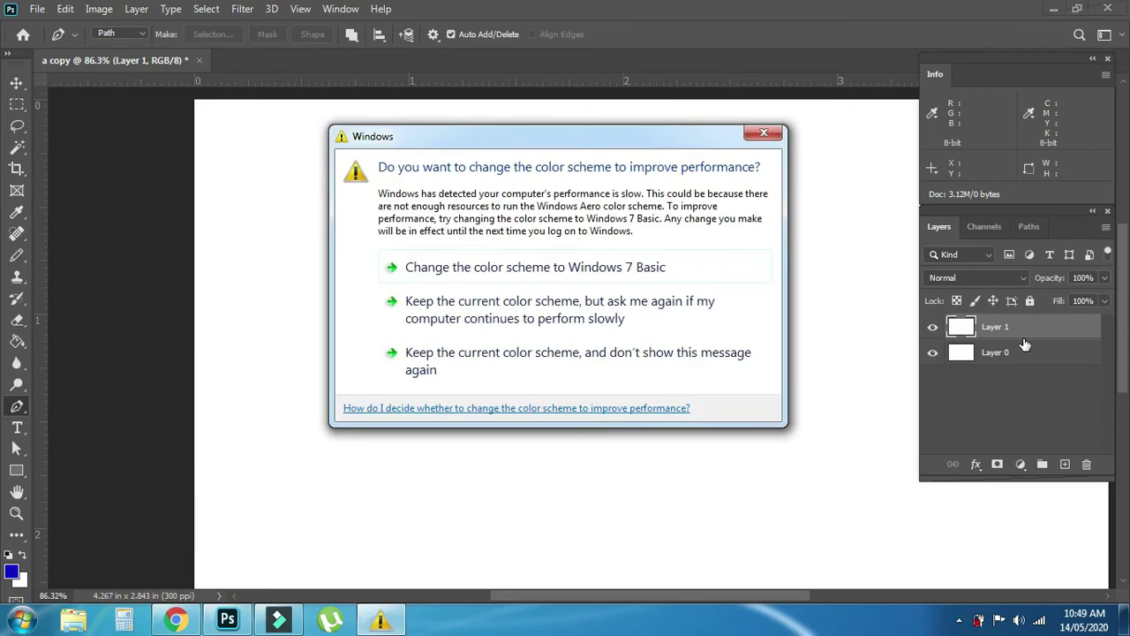
left_click(589, 369)
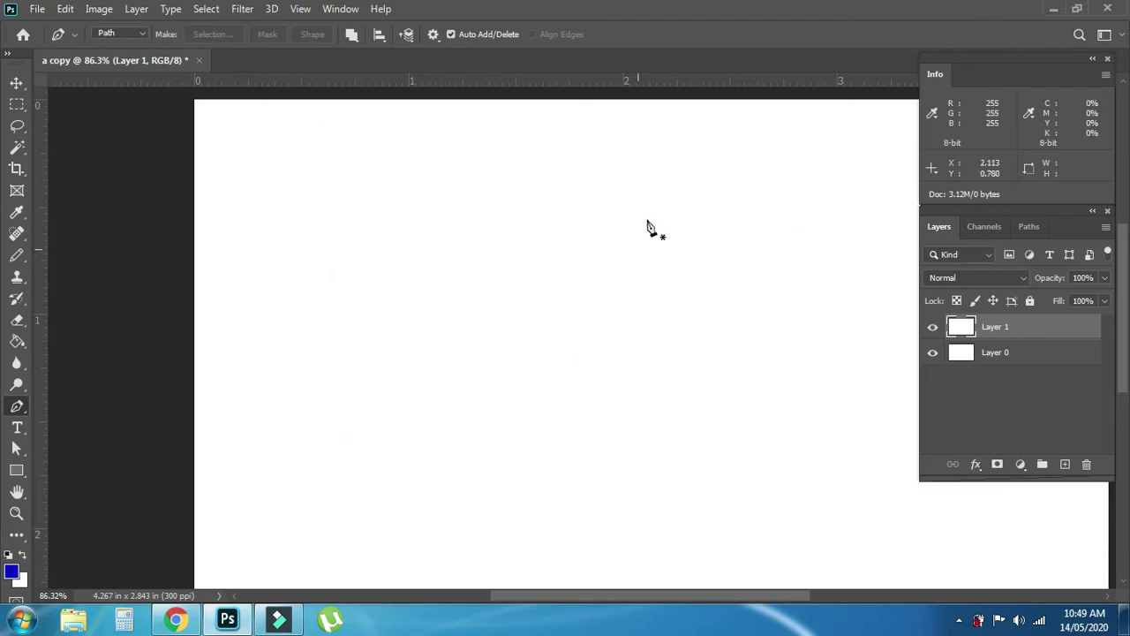
key("ctrl+shift+alt+n")
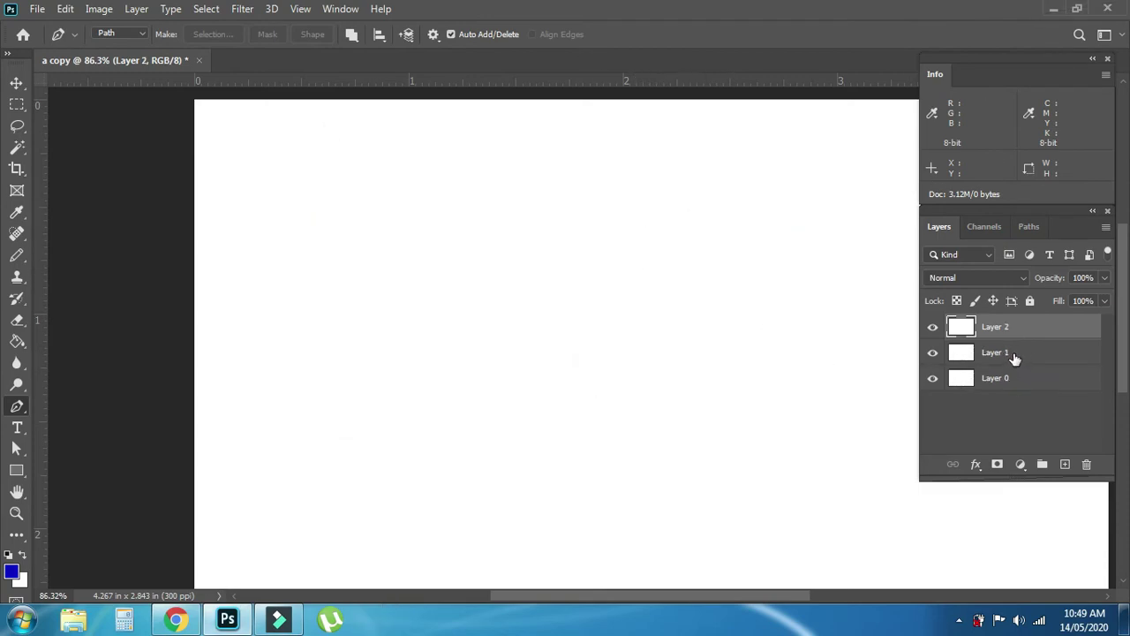
key("ctrl+shift+alt+n")
key("ctrl+shift+alt+n")
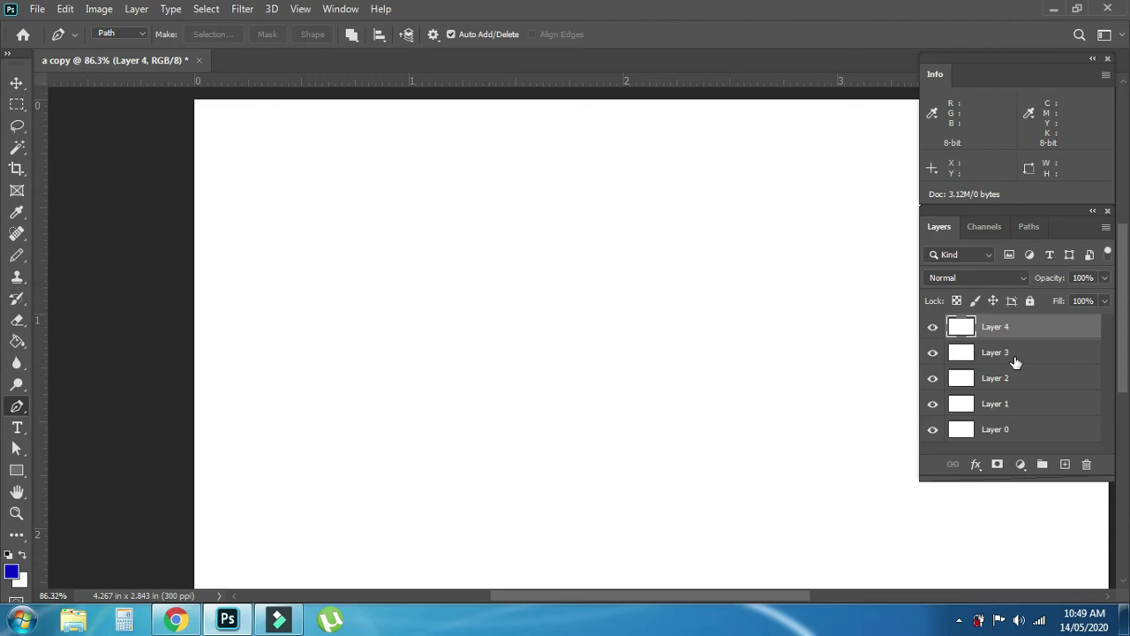
key("Delete")
key("Delete")
key("Delete")
key("Delete")
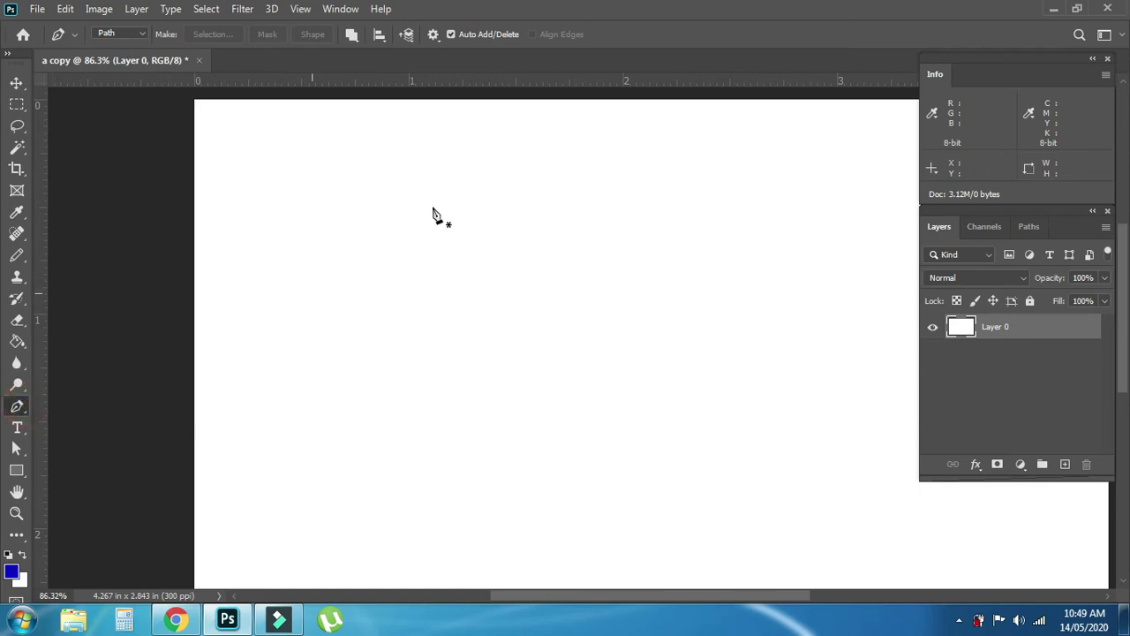
Step: Uncheck Rubber Band in the Pen path options and place the first anchor on the canvas's left
left_click(432, 34)
left_click(433, 34)
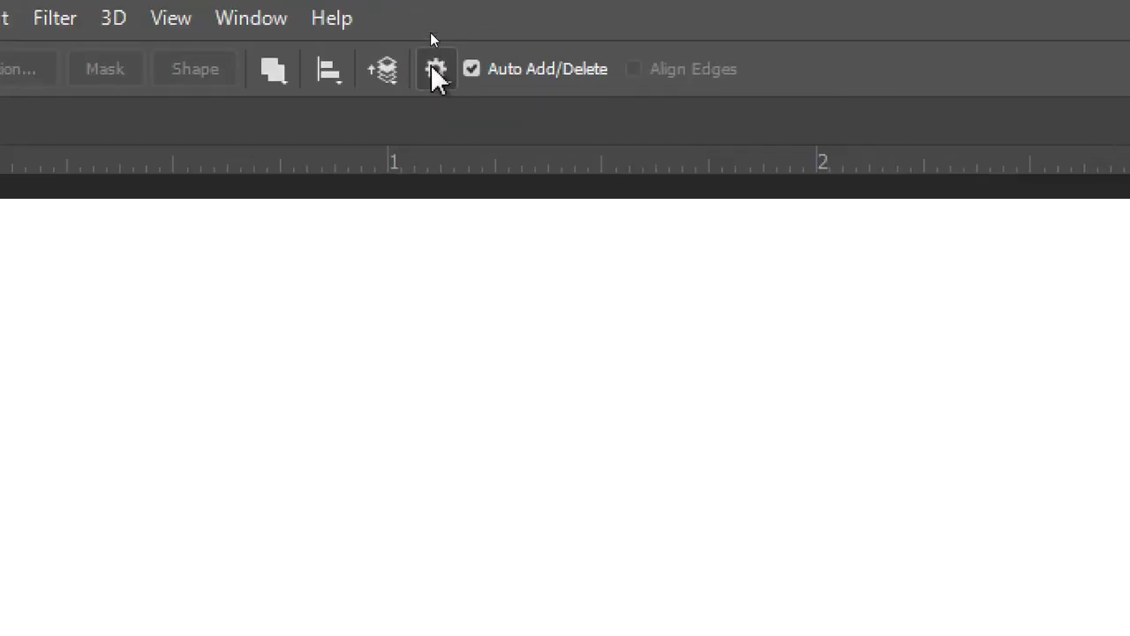
left_click(432, 34)
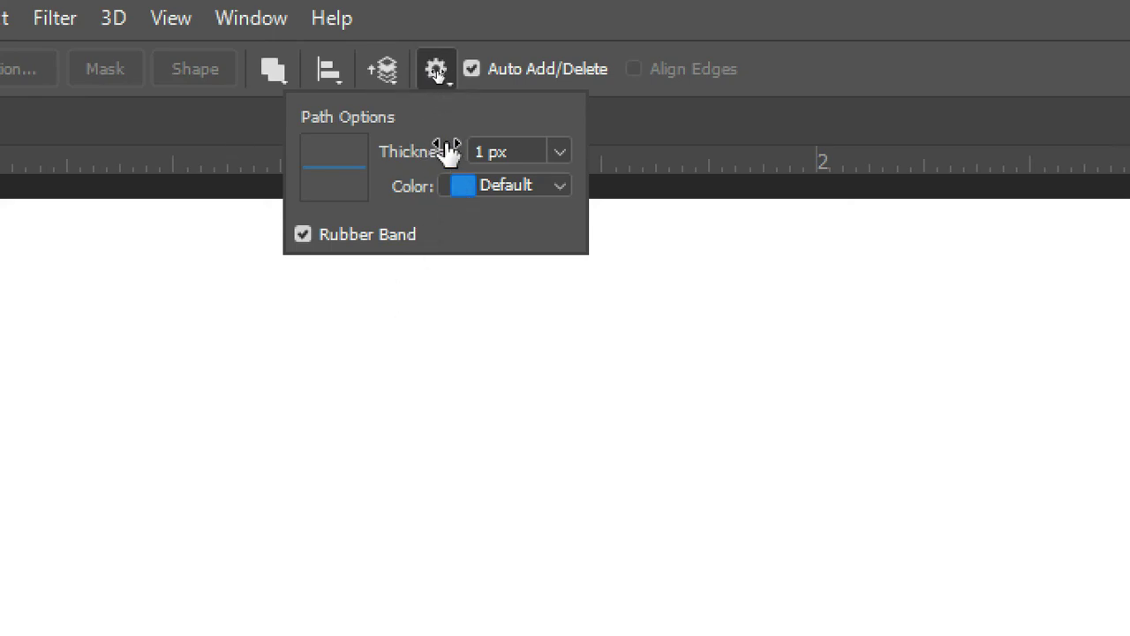
left_click_drag(520, 150, 424, 146)
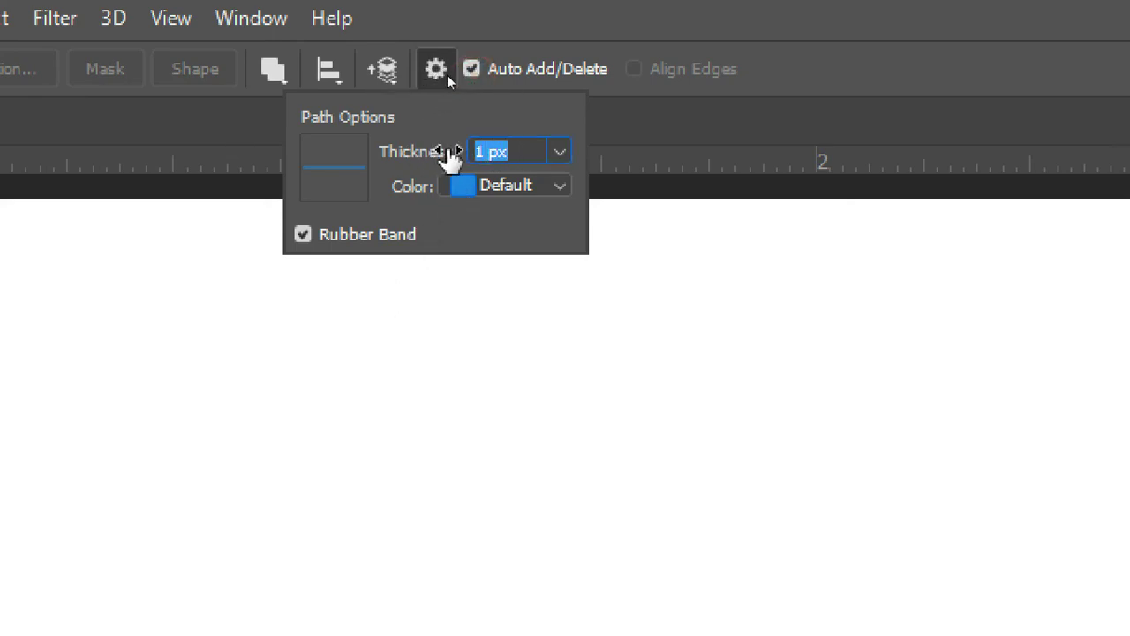
left_click(505, 186)
left_click(505, 186)
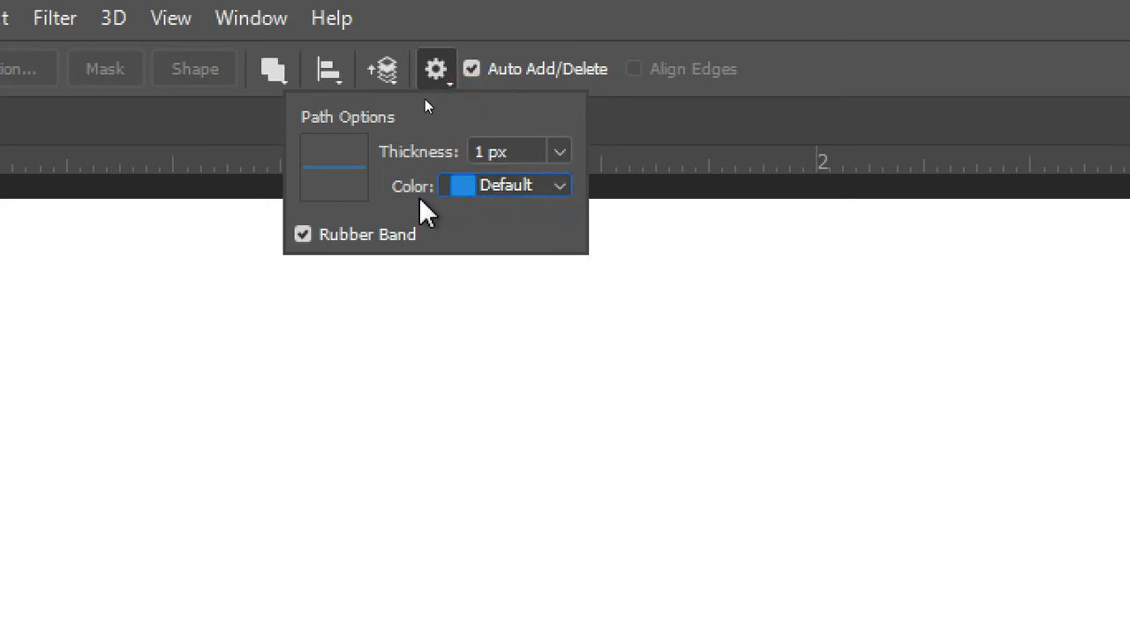
left_click(351, 233)
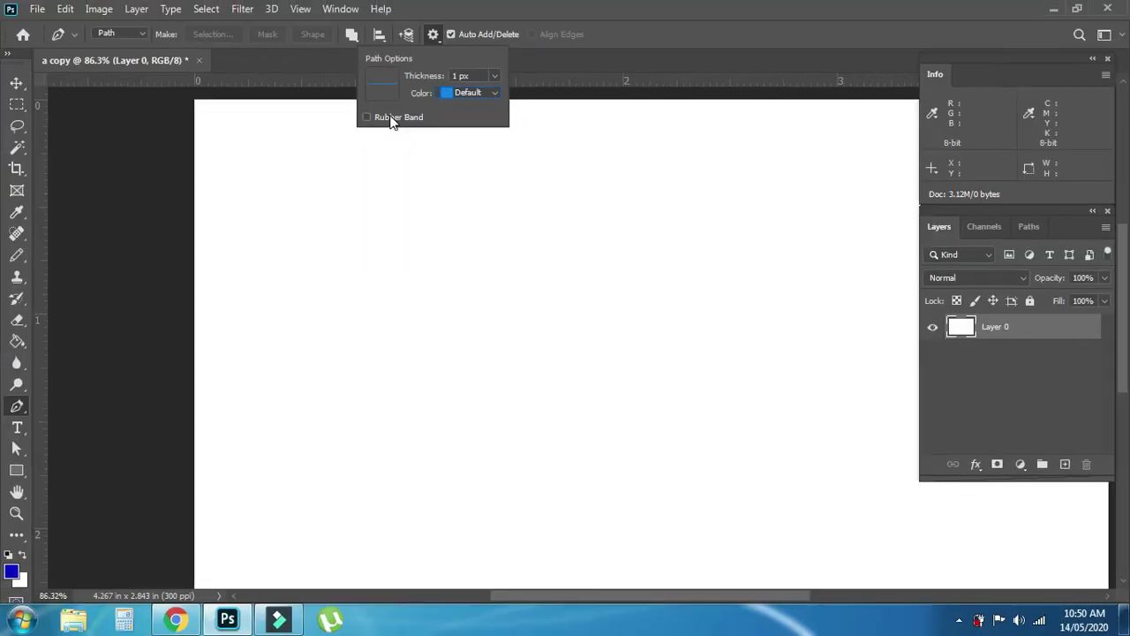
left_click(401, 372)
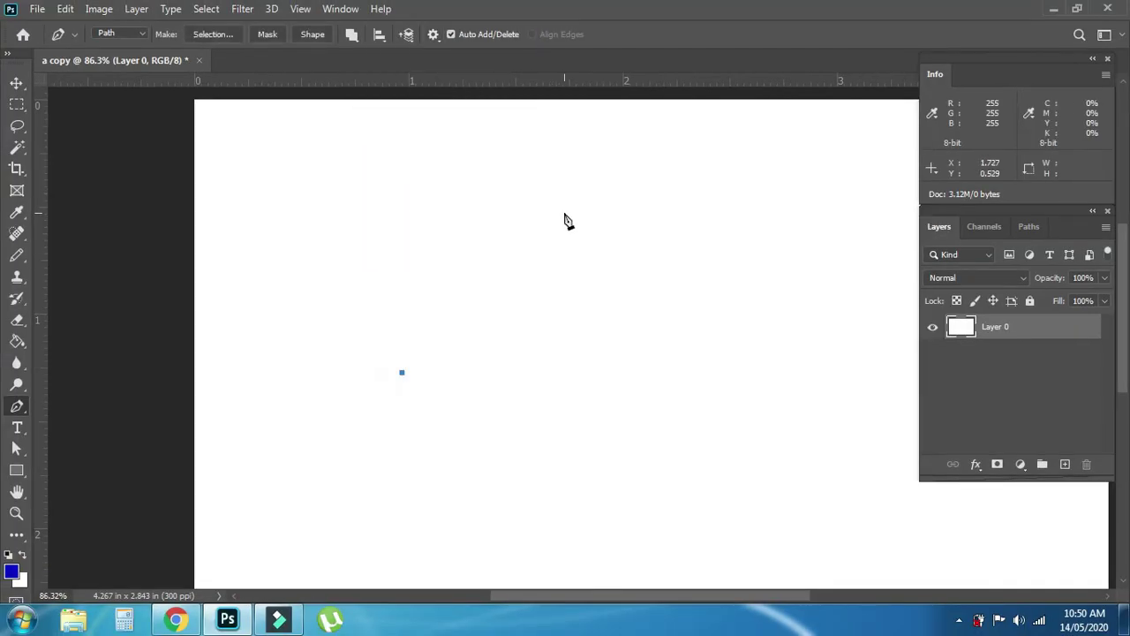
Step: Start a spiralling curved Pen path, looping around the canvas from the top
left_click_drag(603, 212, 752, 210)
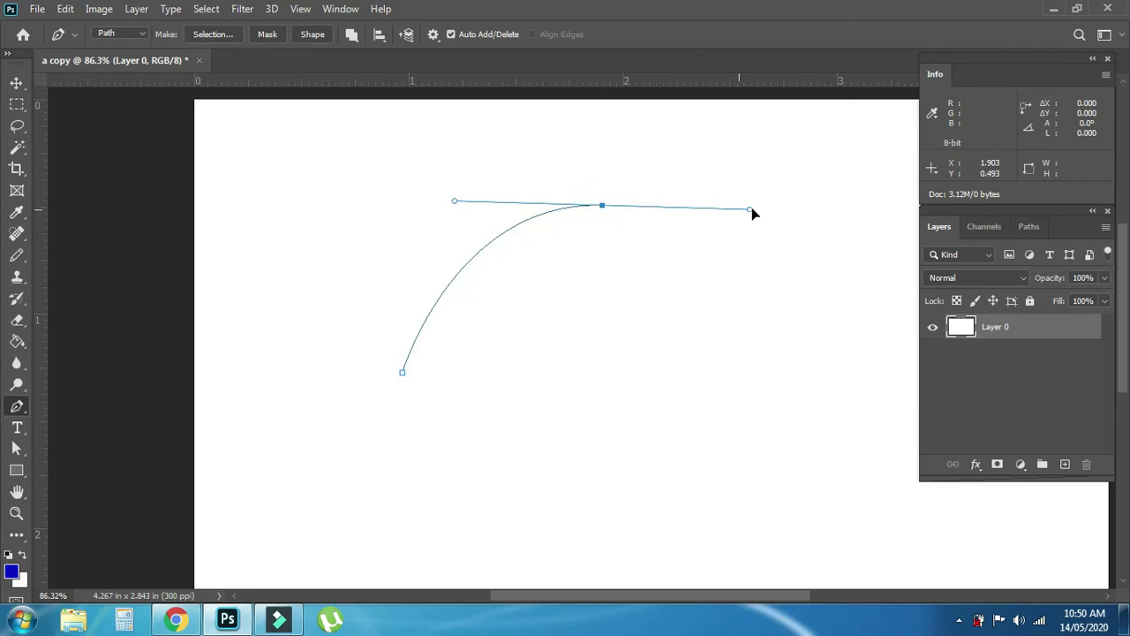
left_click_drag(651, 442, 518, 509)
left_click(312, 432)
left_click_drag(282, 270, 272, 244)
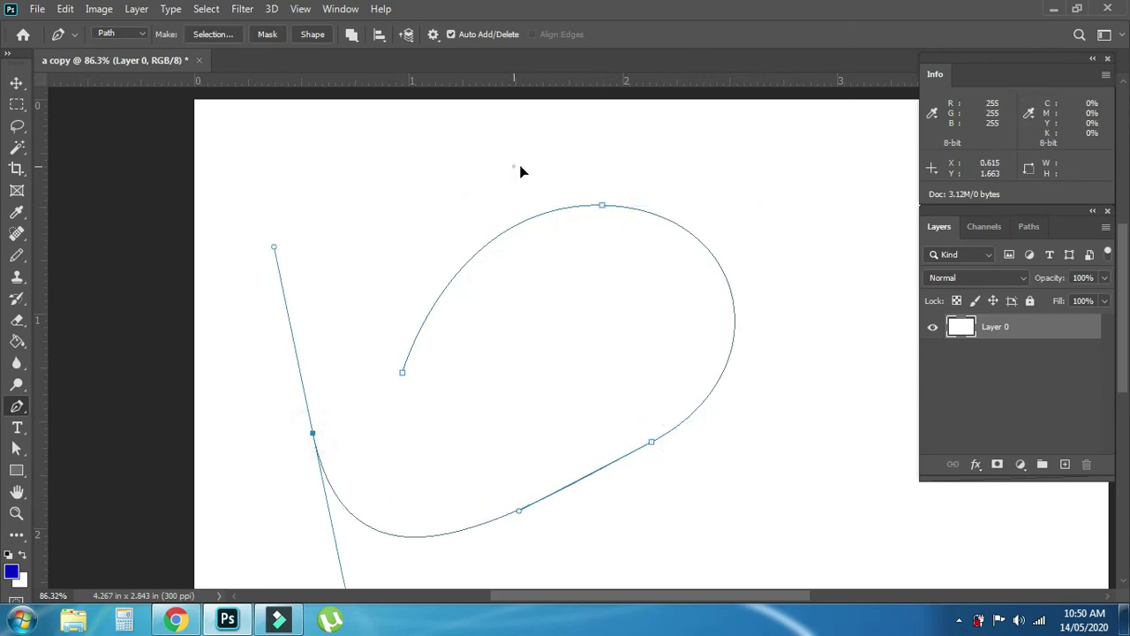
left_click_drag(513, 166, 635, 165)
left_click_drag(852, 224, 887, 388)
left_click_drag(795, 495, 688, 535)
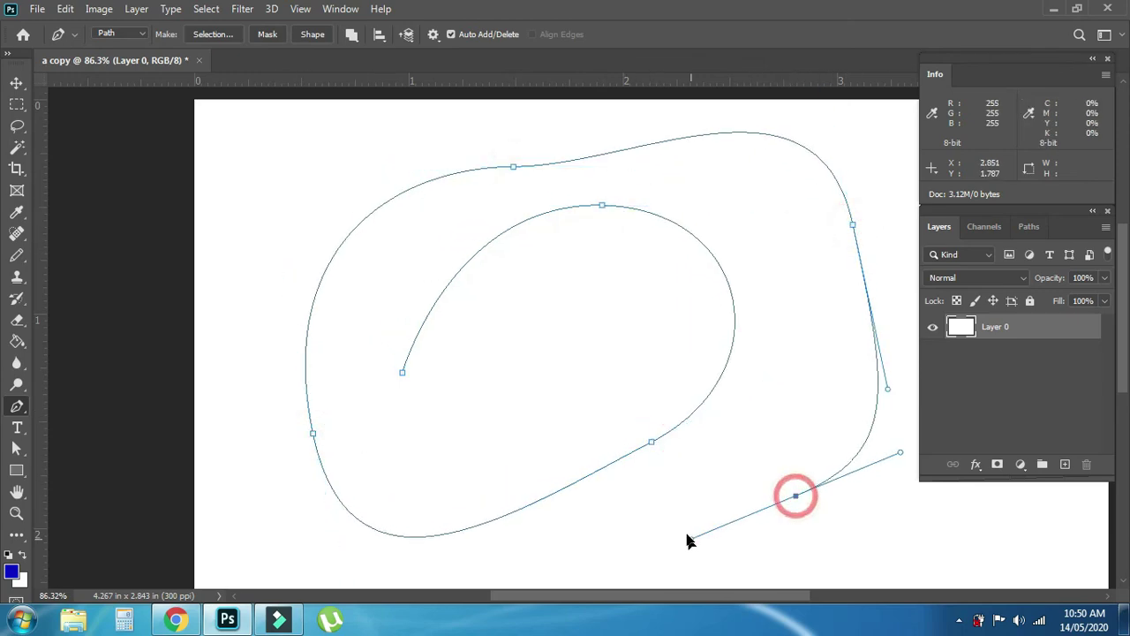
left_click_drag(447, 566, 338, 535)
Step: Continue the spiral up the left side, across the top and down the right
left_click_drag(233, 441, 236, 378)
left_click_drag(252, 209, 316, 146)
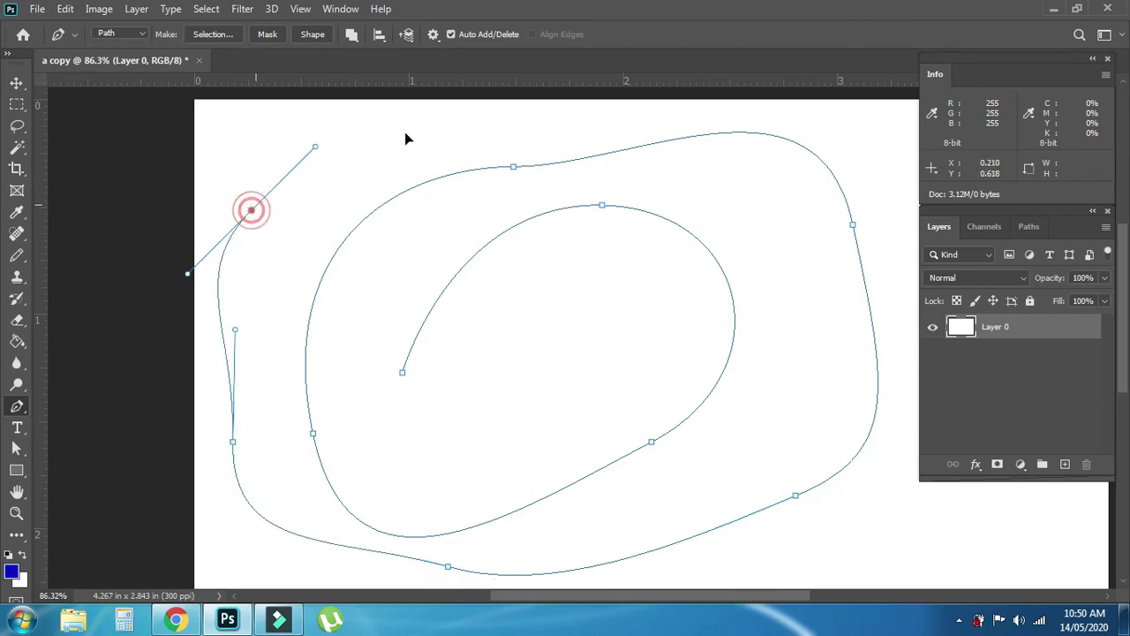
left_click_drag(405, 133, 432, 133)
left_click_drag(593, 122, 625, 132)
left_click(698, 135)
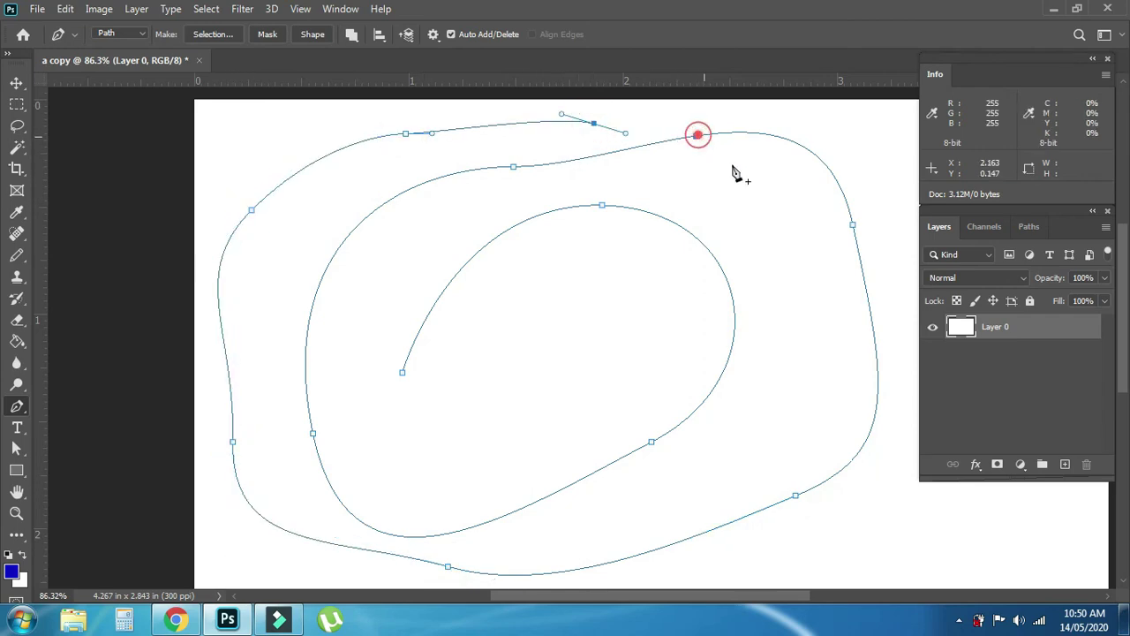
left_click(738, 181)
left_click_drag(777, 282, 775, 325)
left_click_drag(775, 382, 777, 394)
Step: Clear the spiral path and re-enable Rubber Band in the Pen path options
key("Escape")
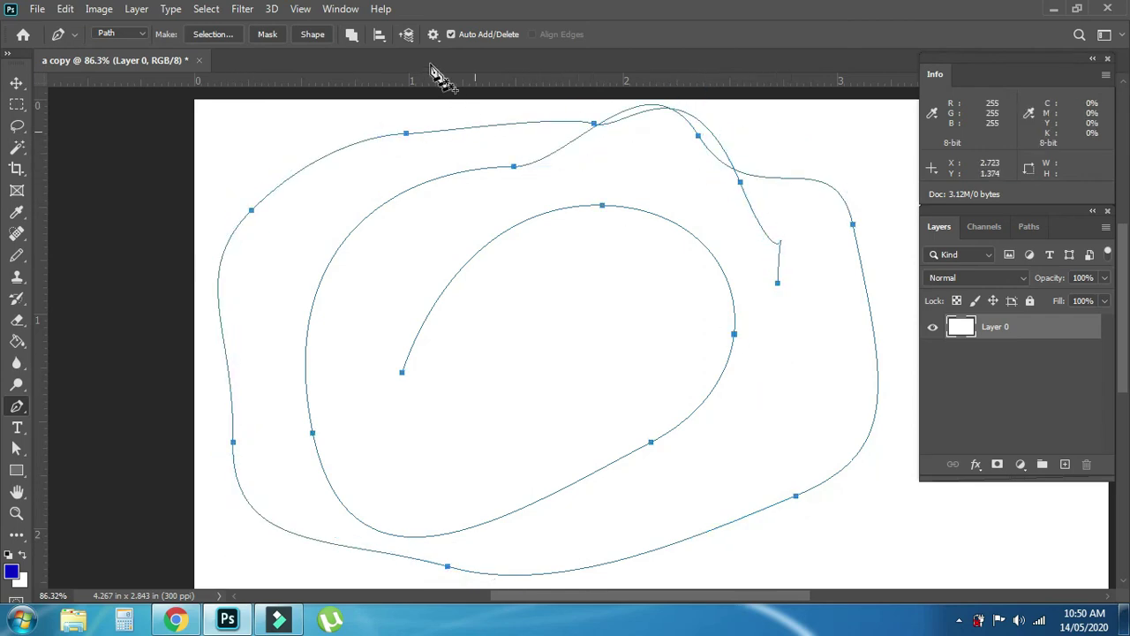
key("Escape")
left_click(432, 35)
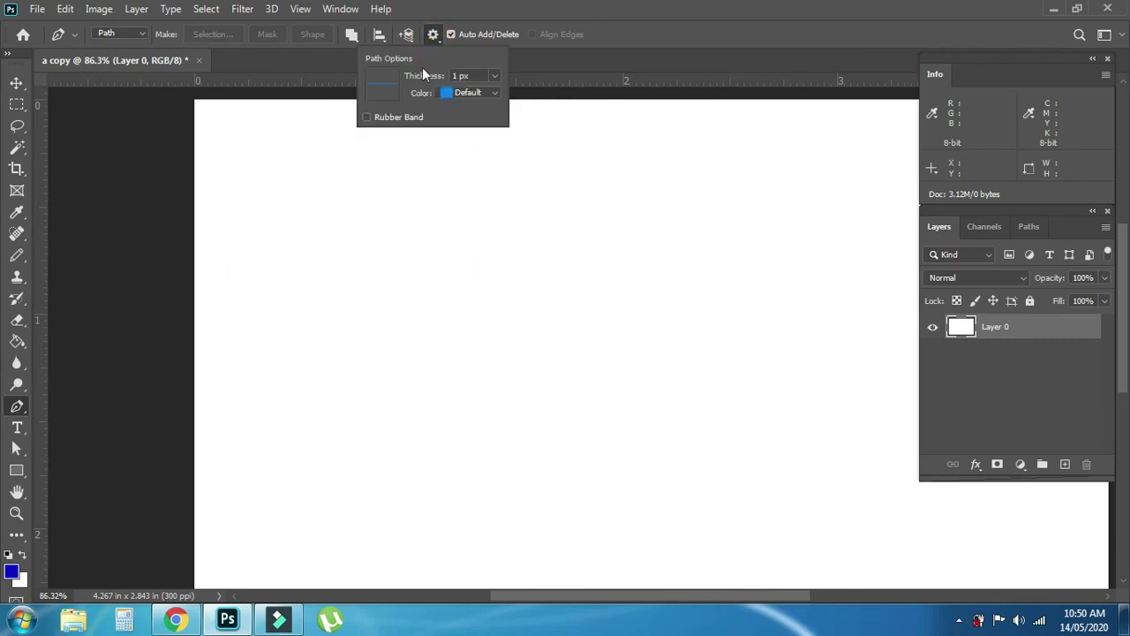
left_click(396, 117)
Step: Trace a second curved path with rubber band preview, then select the Rectangle tool
left_click(442, 383)
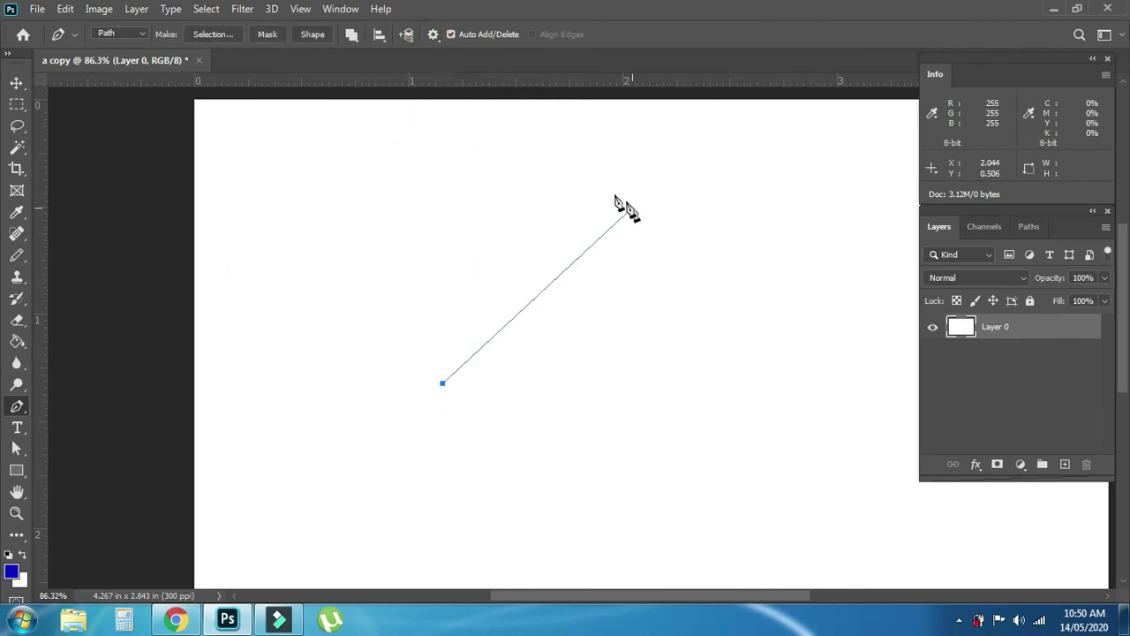
left_click_drag(573, 180, 658, 133)
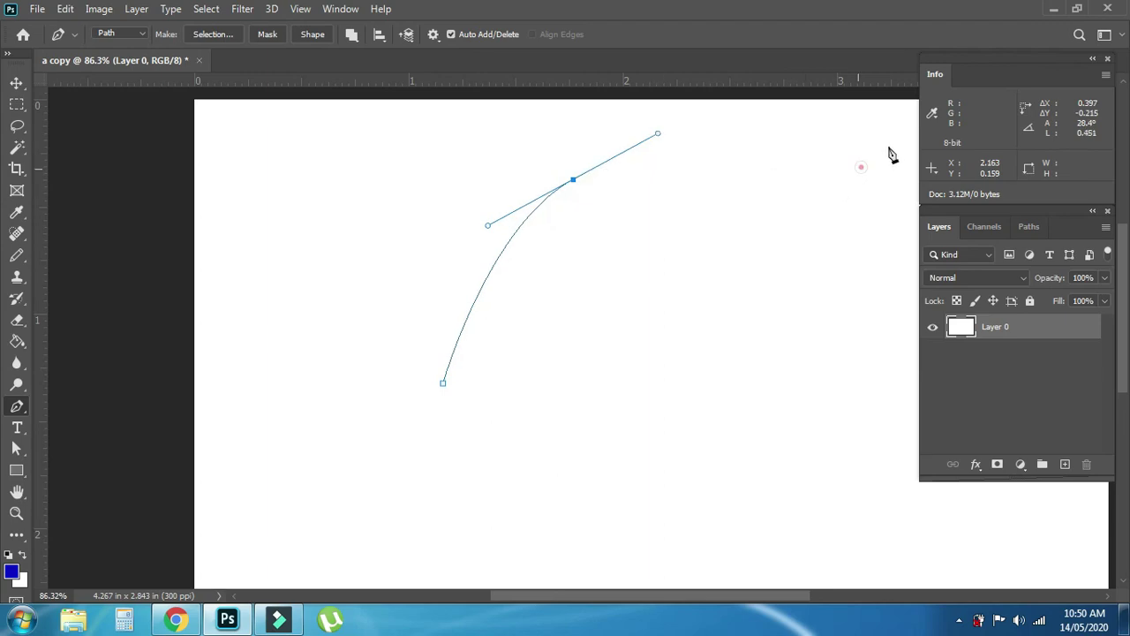
left_click_drag(861, 167, 862, 213)
left_click(583, 515)
mouse_move(813, 401)
left_mouse_down()
mouse_move(535, 492)
mouse_move(512, 458)
left_mouse_up()
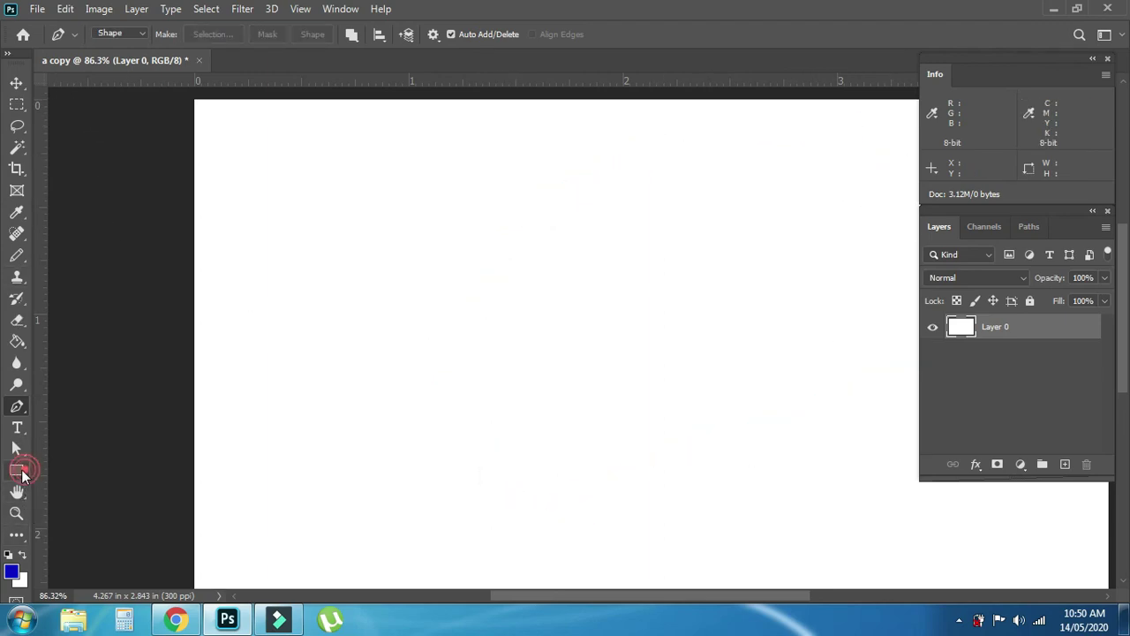
left_click(18, 471)
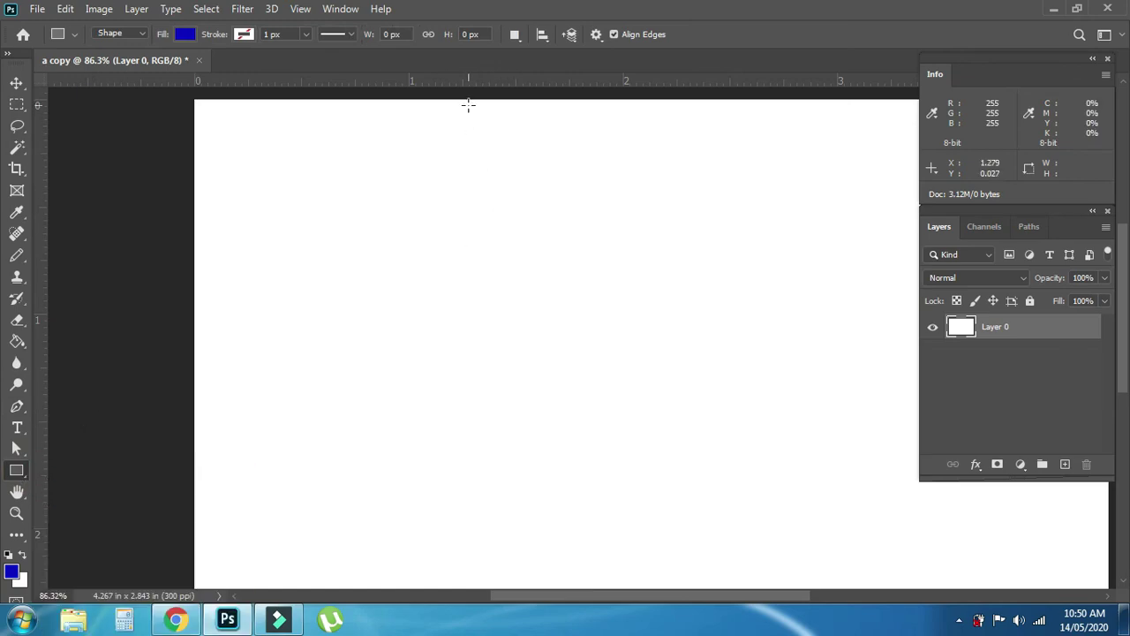
Step: Select the Move tool (V) from the toolbar
left_click(15, 82)
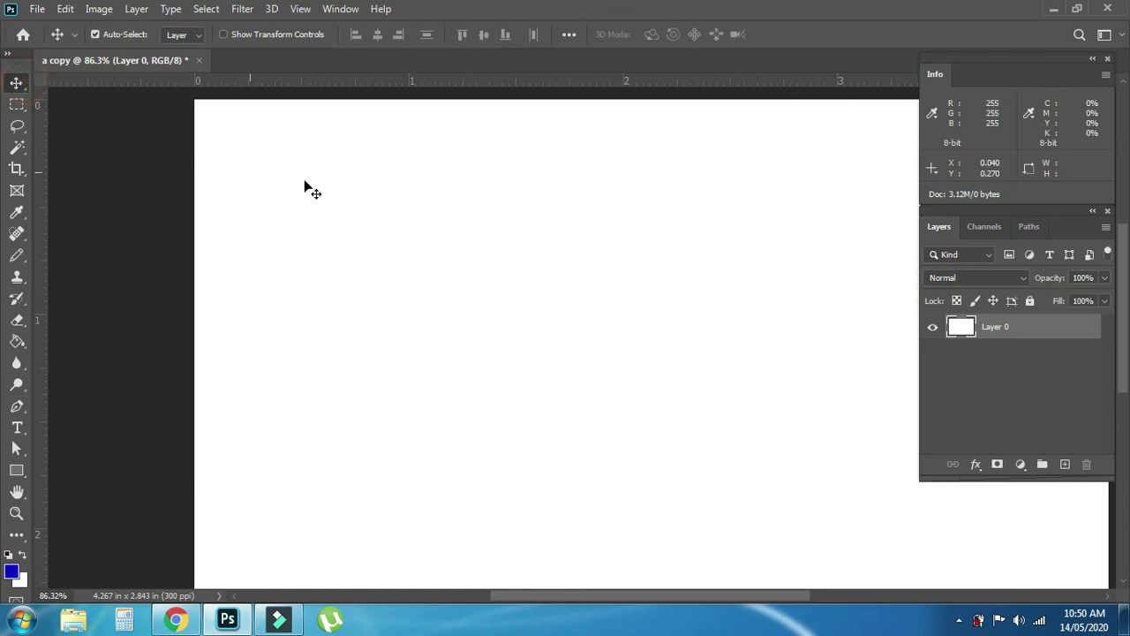